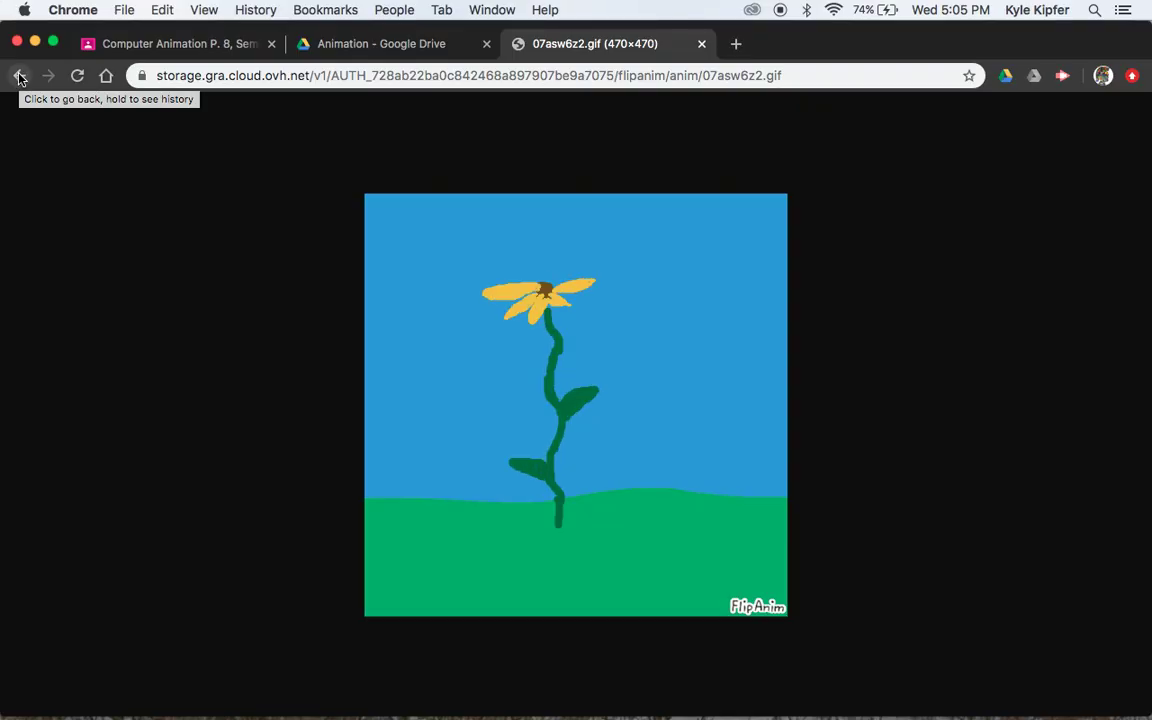
- Return from the okbloomer GIF to its FlipAnim flipbook page and scroll through it
left_click(19, 78)
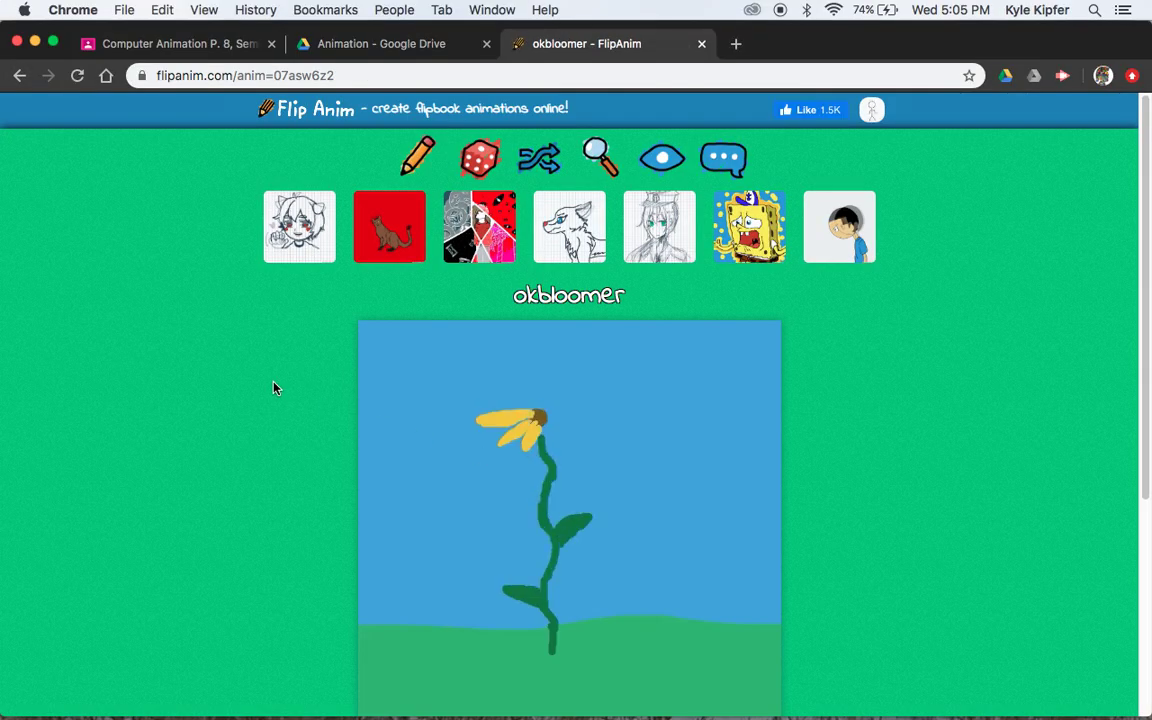
scroll(304, 365, "down", 2)
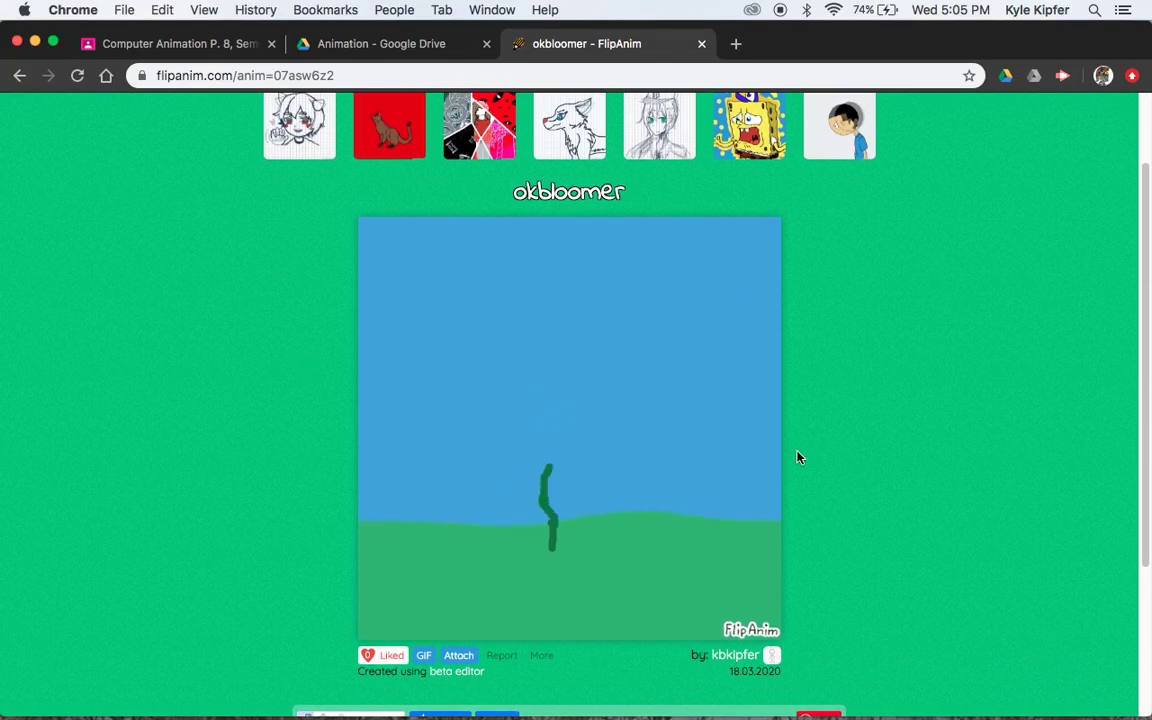
scroll(825, 501, "down", 2)
scroll(825, 502, "up", 4)
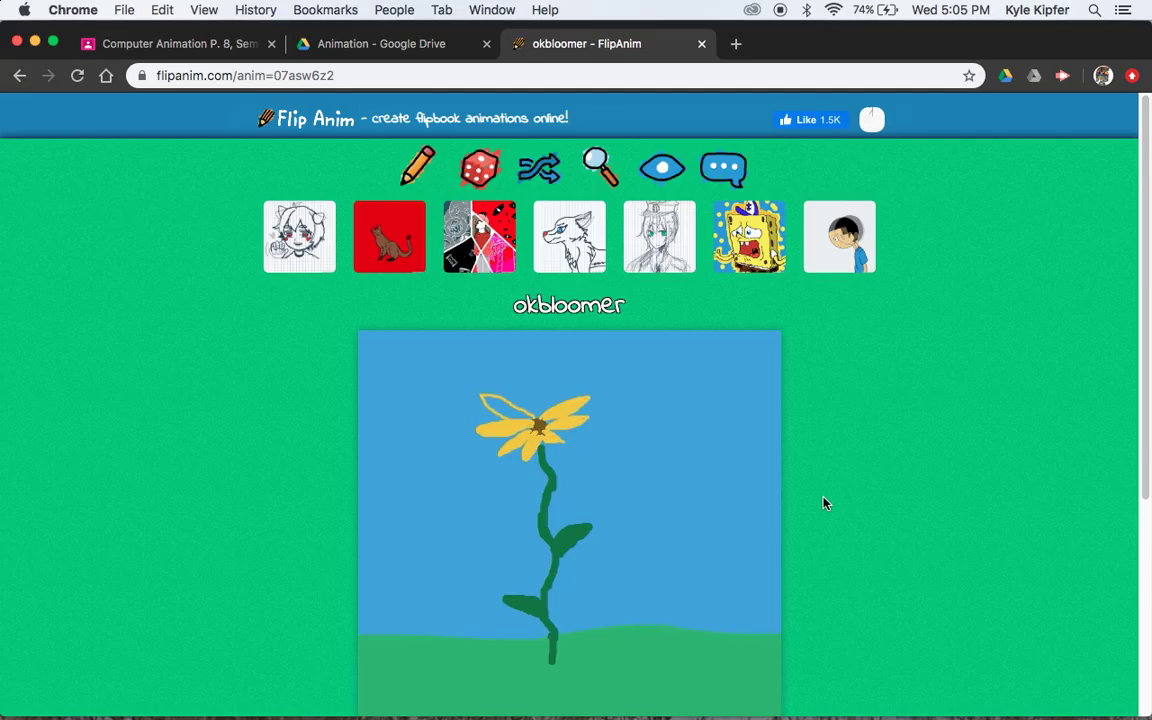
- Start a new drawing in the beta editor on the Paper layer
left_click(418, 163)
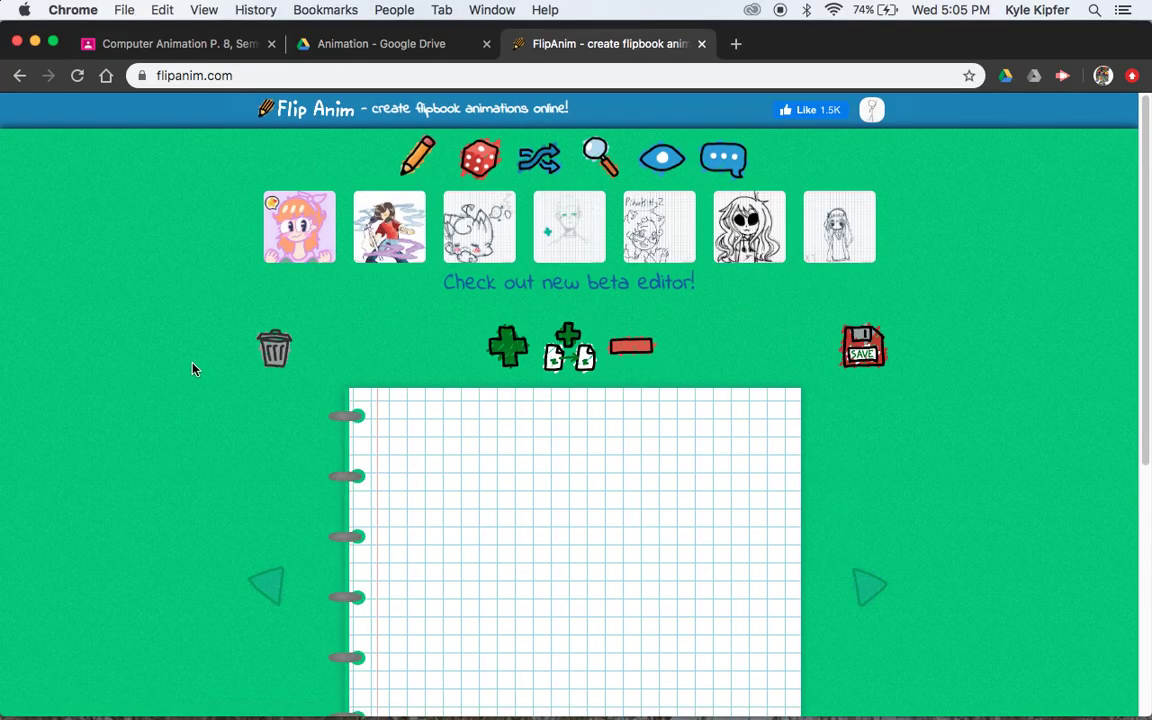
scroll(193, 369, "down", 2)
left_click(595, 160)
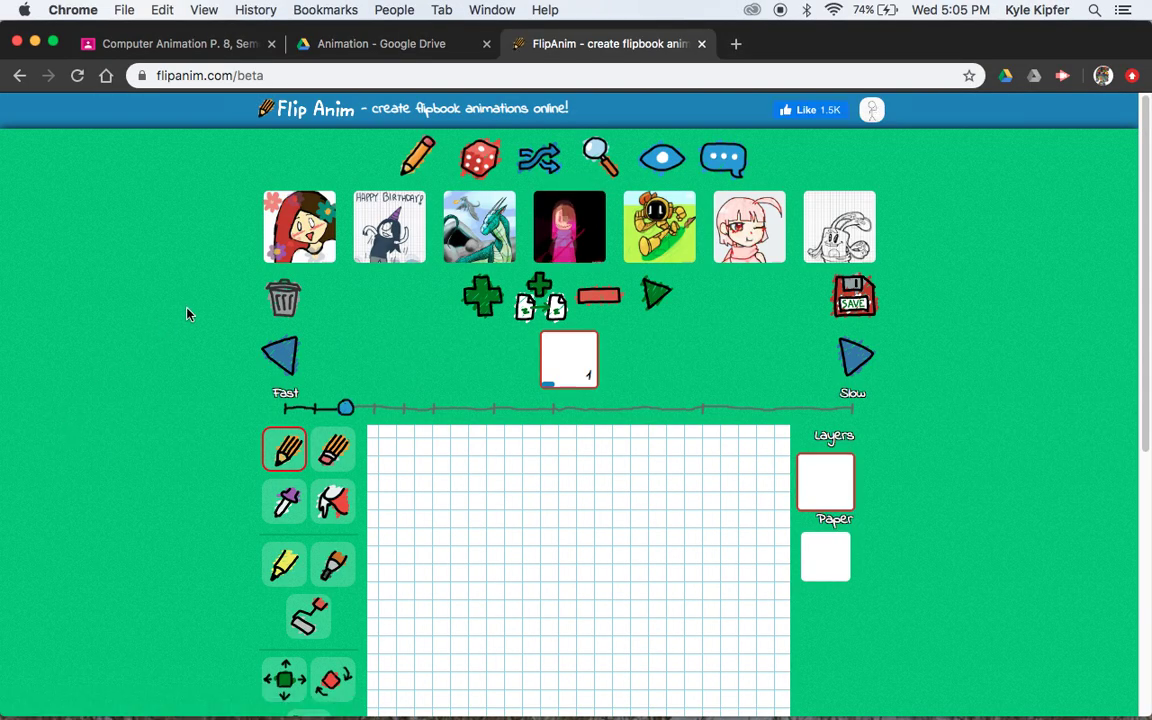
scroll(183, 318, "down", 3)
scroll(186, 314, "down", 1)
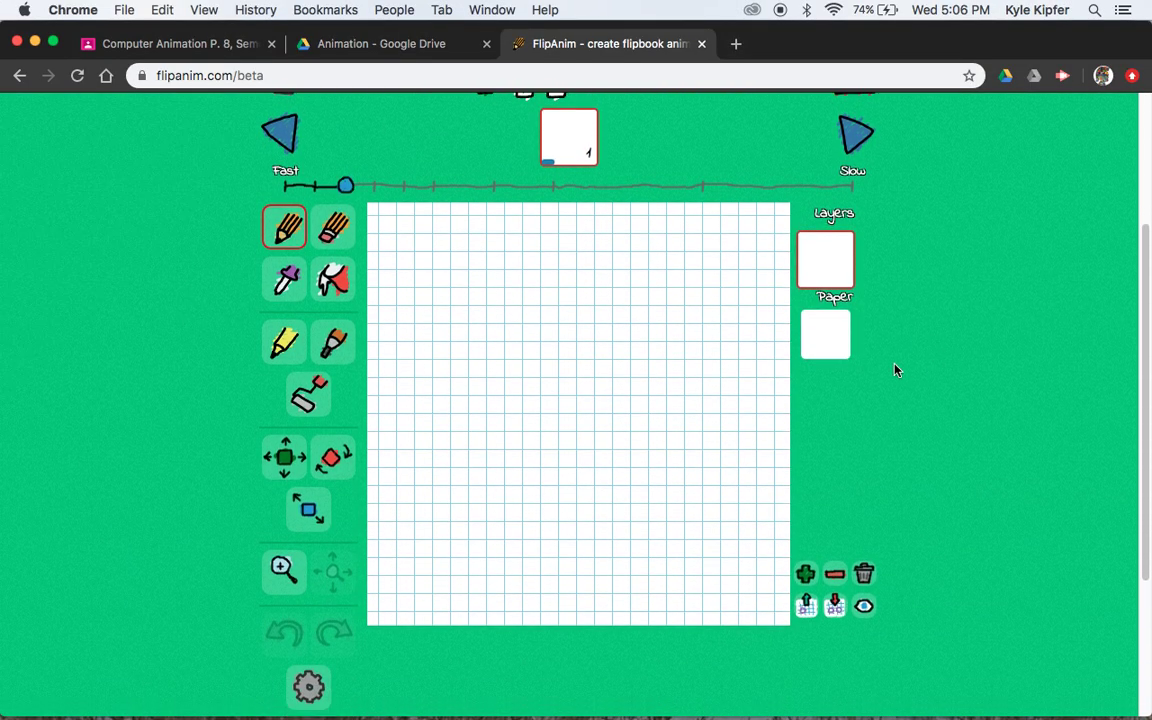
left_click(823, 340)
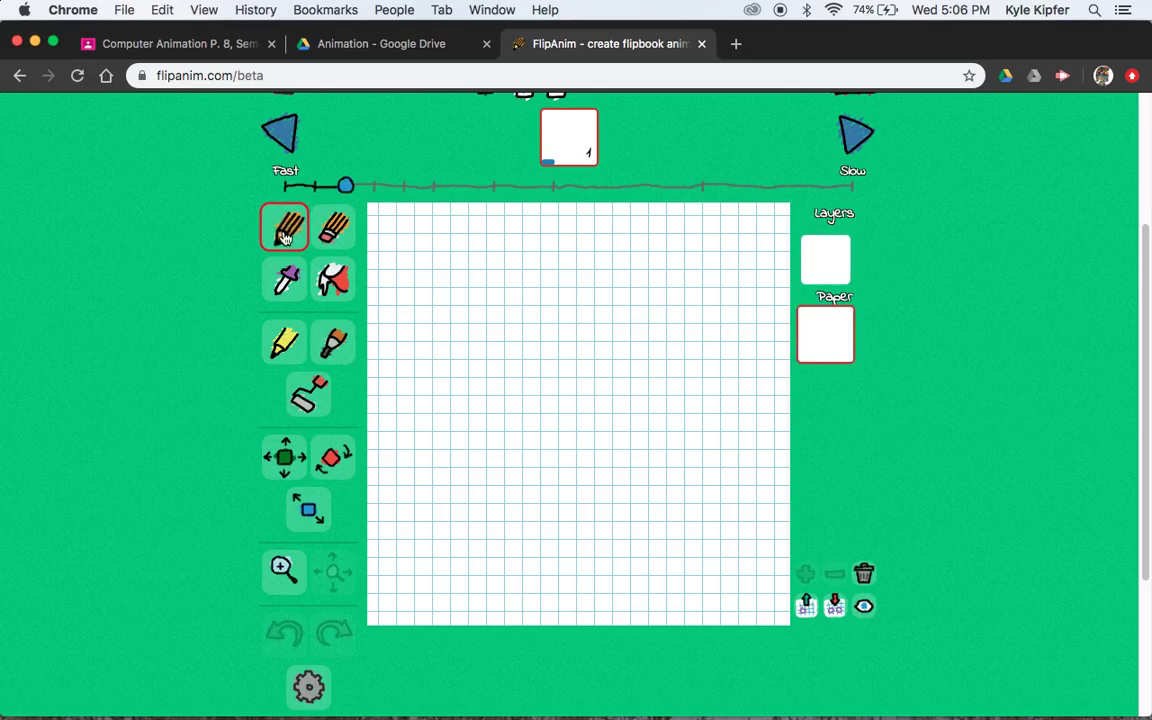
scroll(220, 445, "down", 2)
scroll(220, 445, "down", 2)
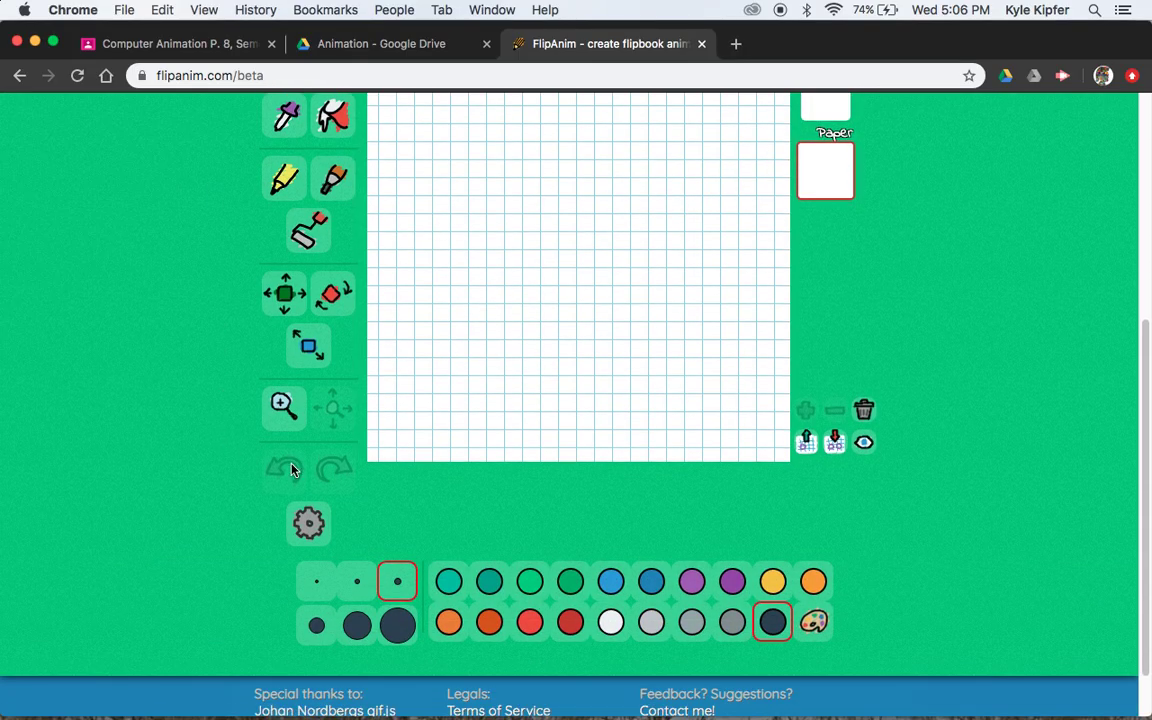
- Pick the green swatch and darken it to custom colour #073C1E
left_click(570, 583)
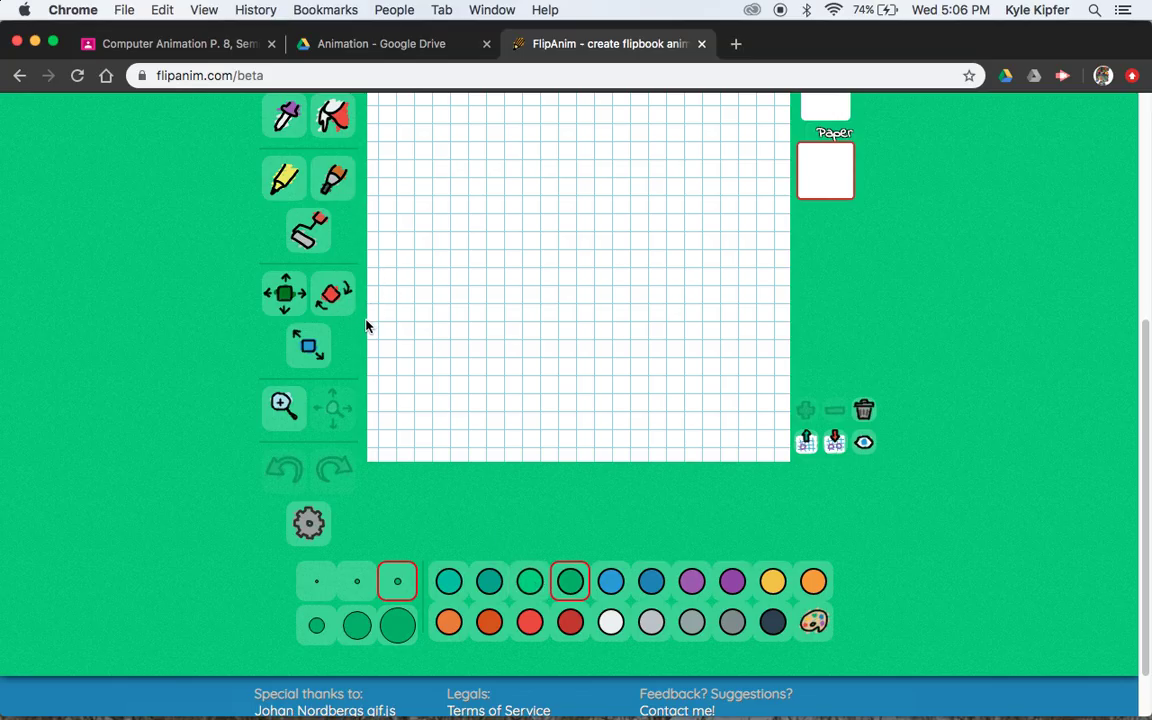
left_click(813, 622)
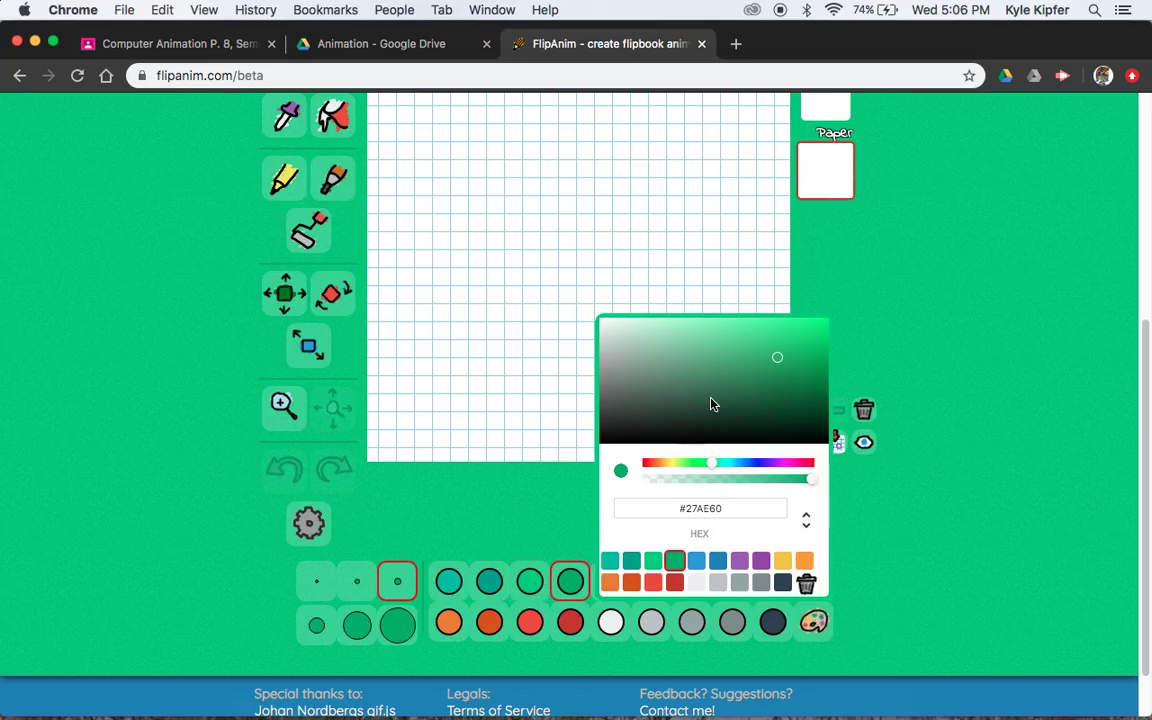
left_click(801, 417)
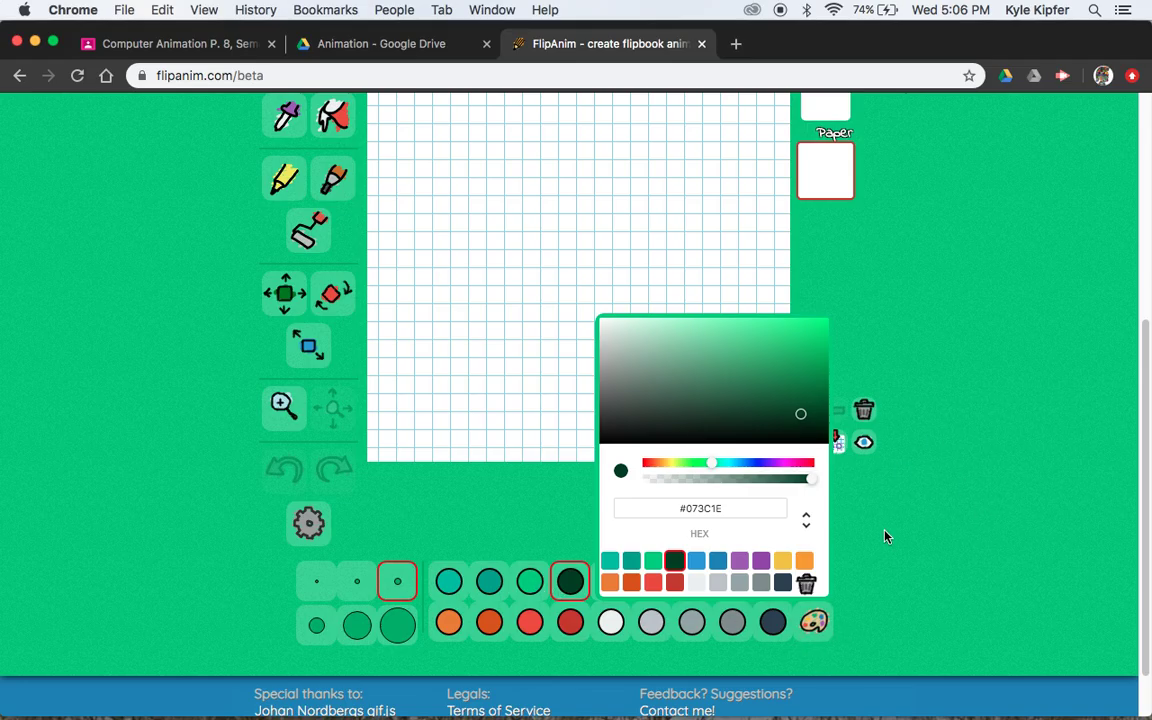
left_click(394, 331)
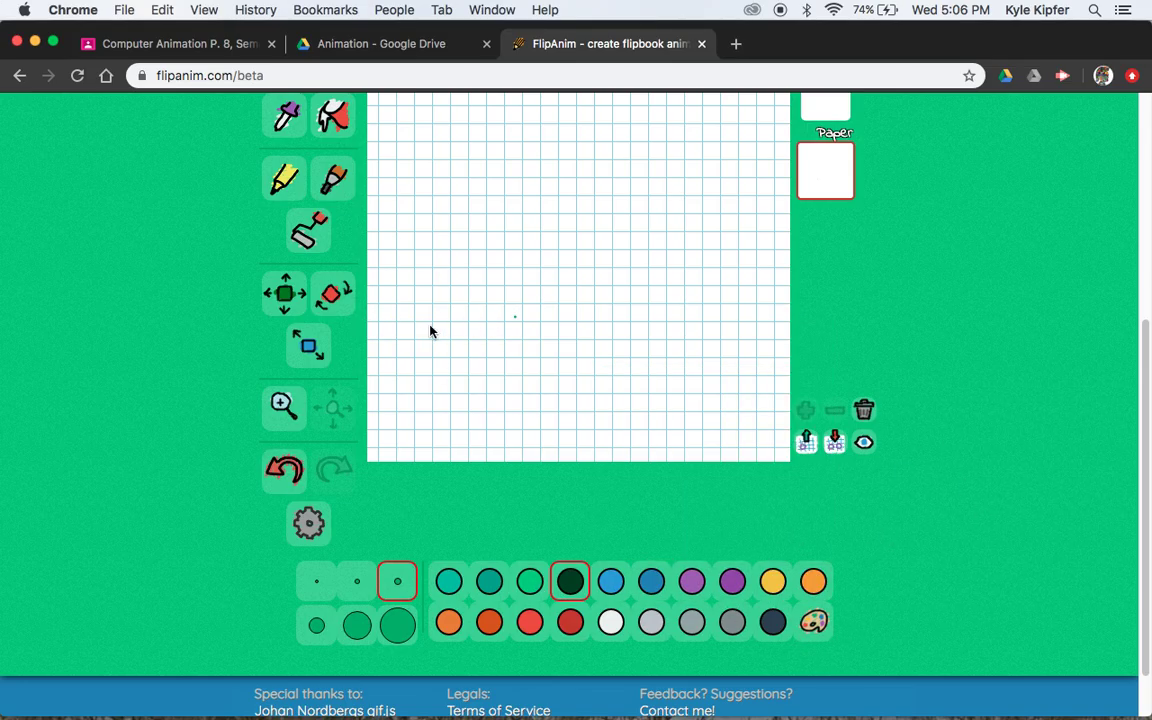
scroll(295, 225, "up", 3)
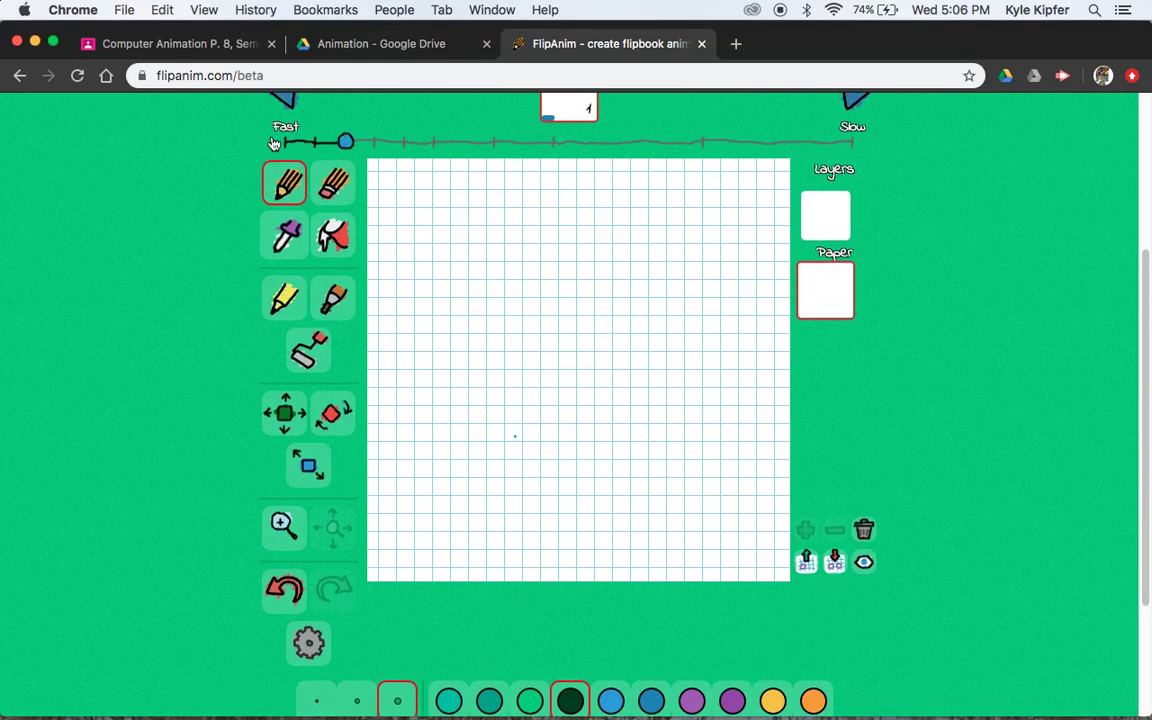
scroll(374, 511, "down", 3)
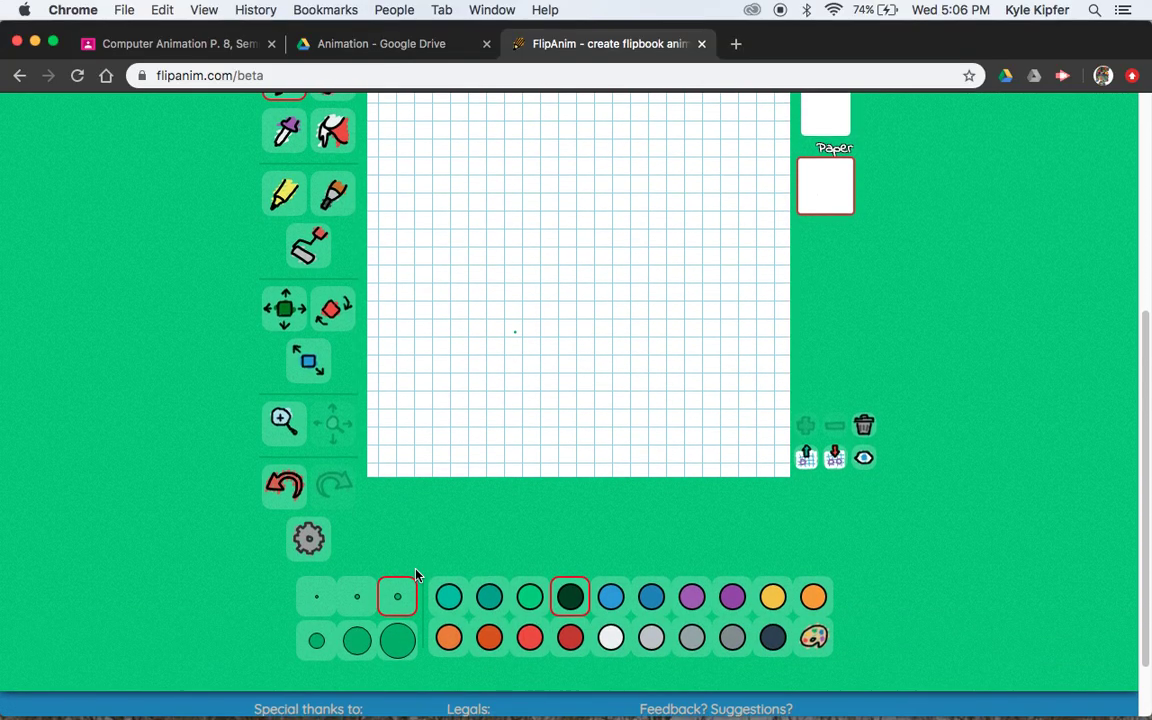
- Draw a wavy horizon line across the canvas with a thicker brush, retraced in dark green
left_click(357, 641)
left_click_drag(367, 335, 748, 338)
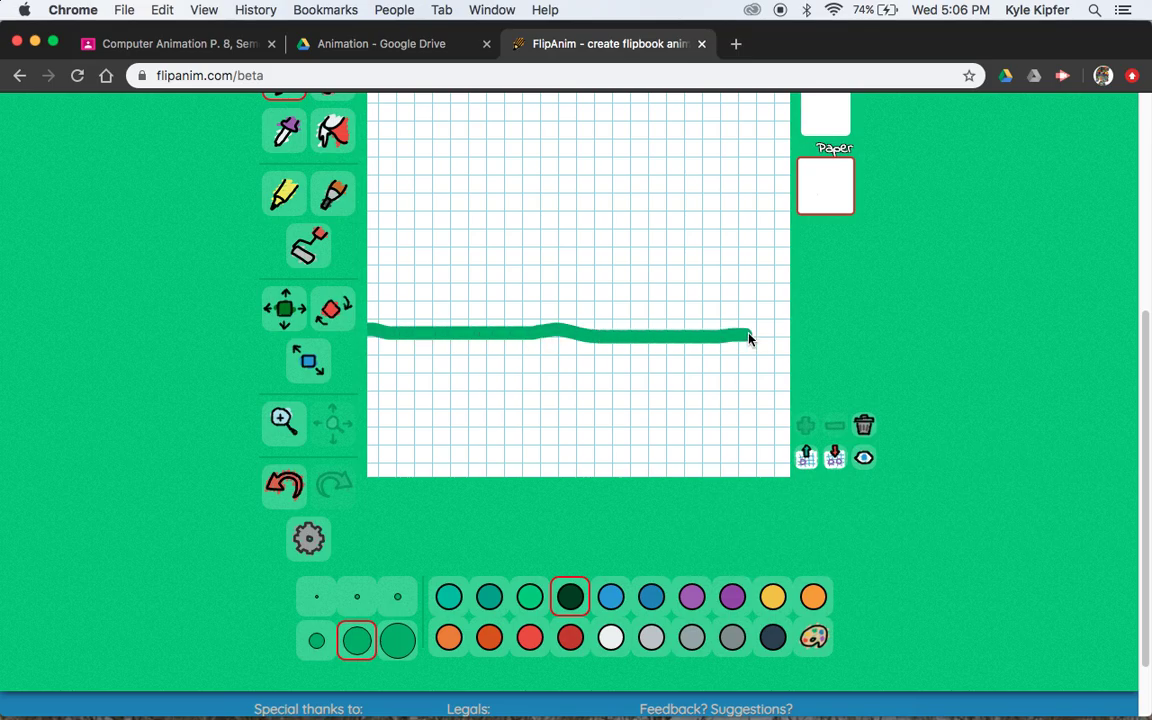
left_click(570, 596)
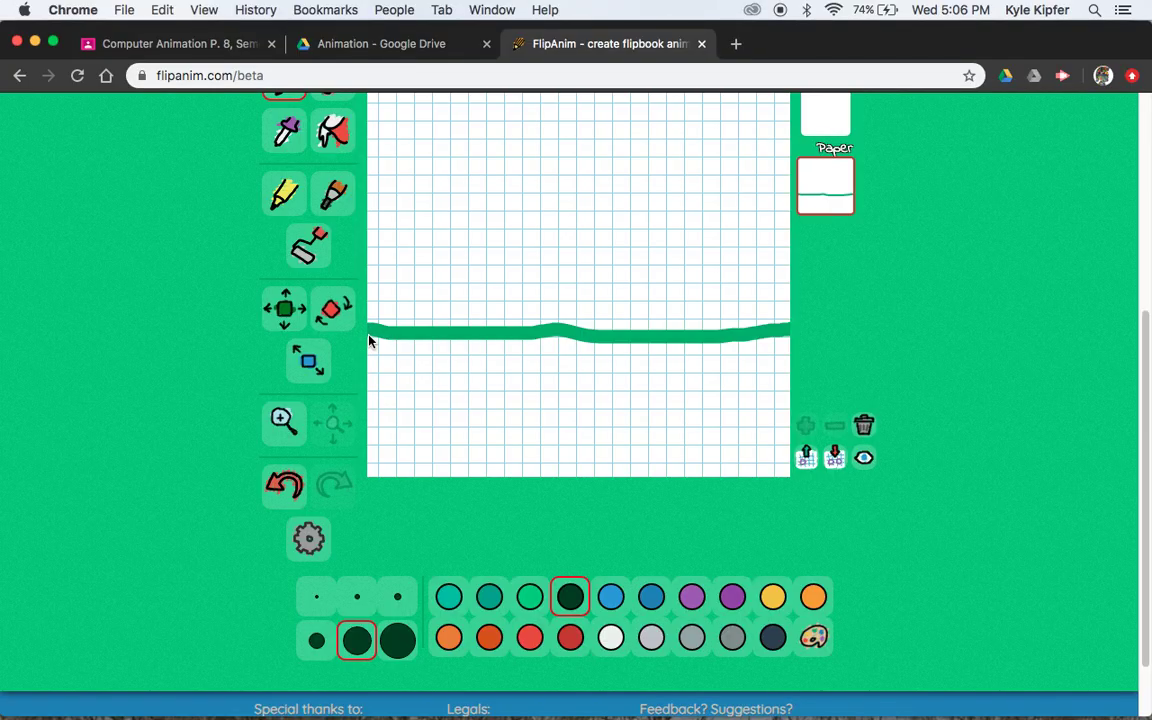
left_click_drag(369, 341, 509, 348)
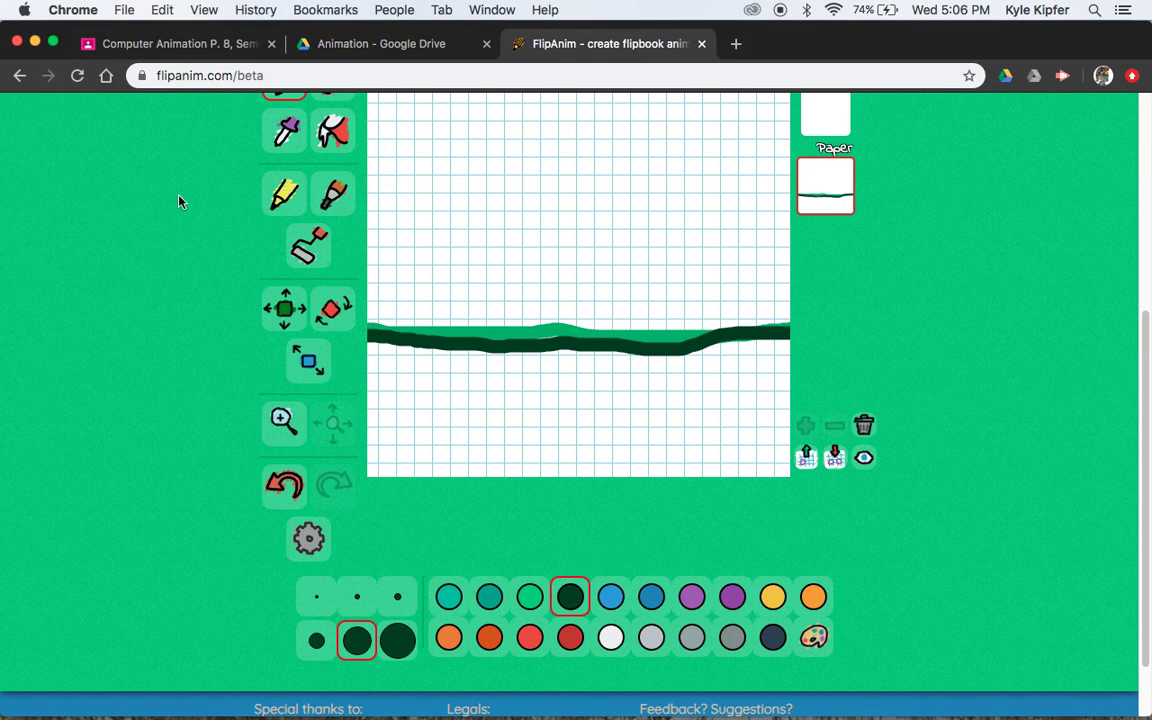
- Bucket-fill the area below the horizon line with dark green
left_click(330, 131)
left_click(530, 371)
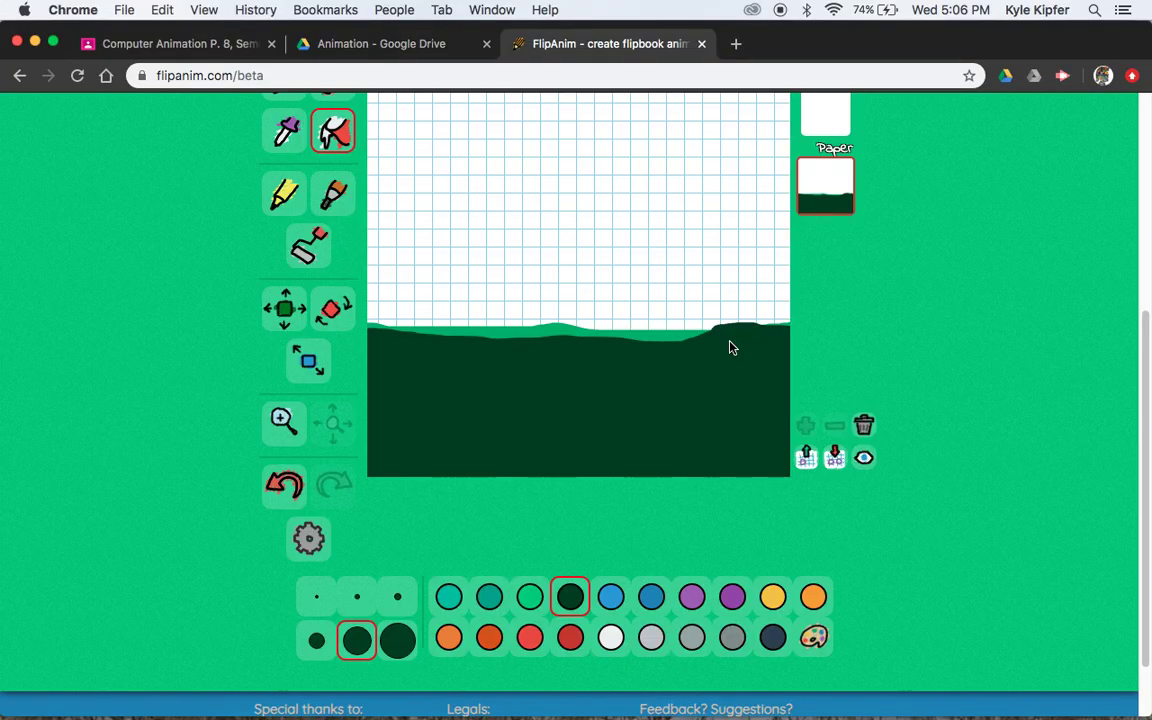
scroll(596, 279, "up", 3)
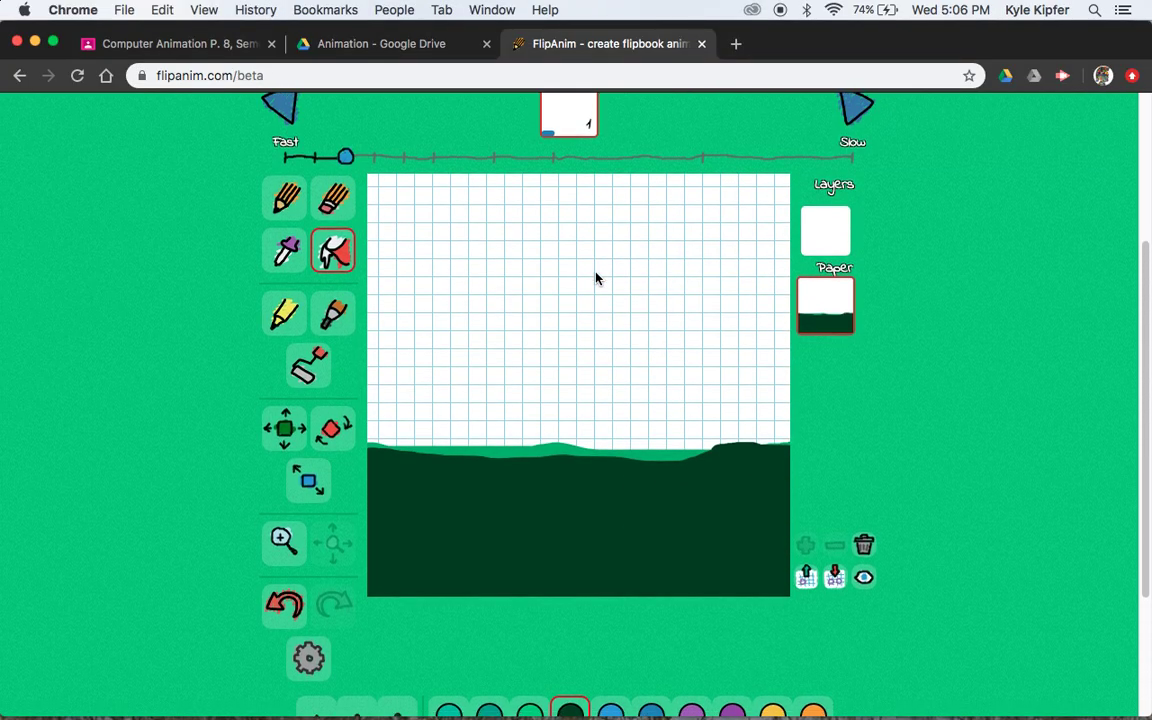
scroll(596, 279, "down", 4)
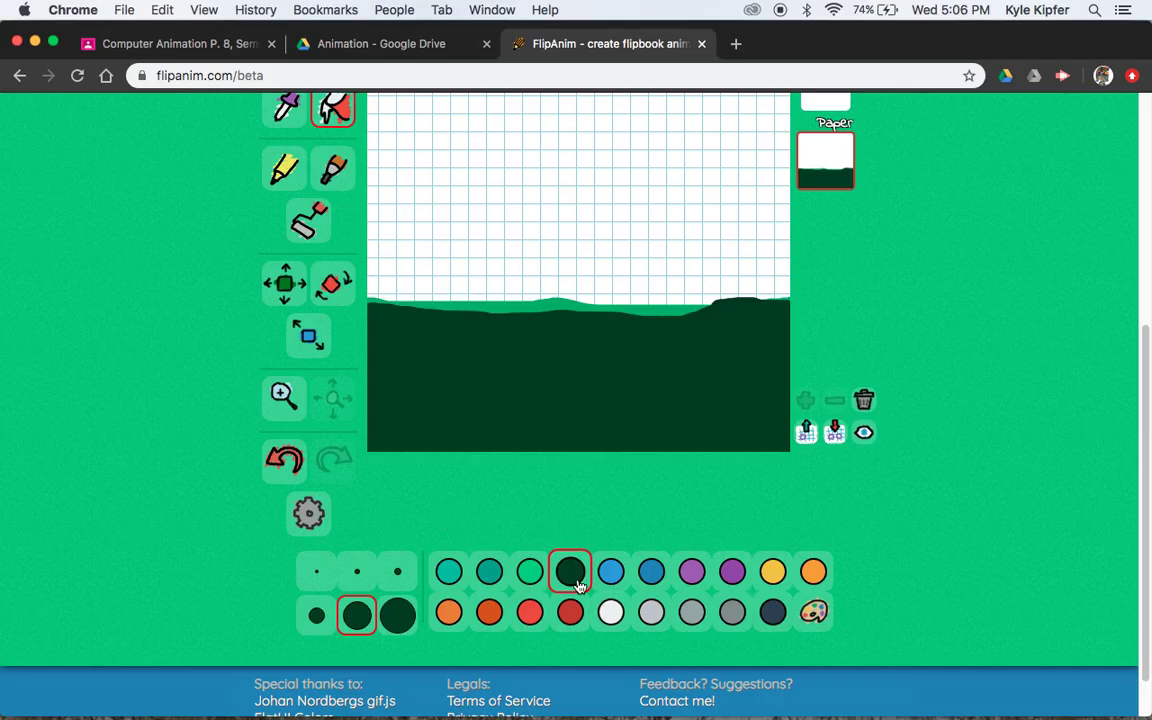
- Draw a light green line above the ground and fill the strip between the lines green
left_click(533, 581)
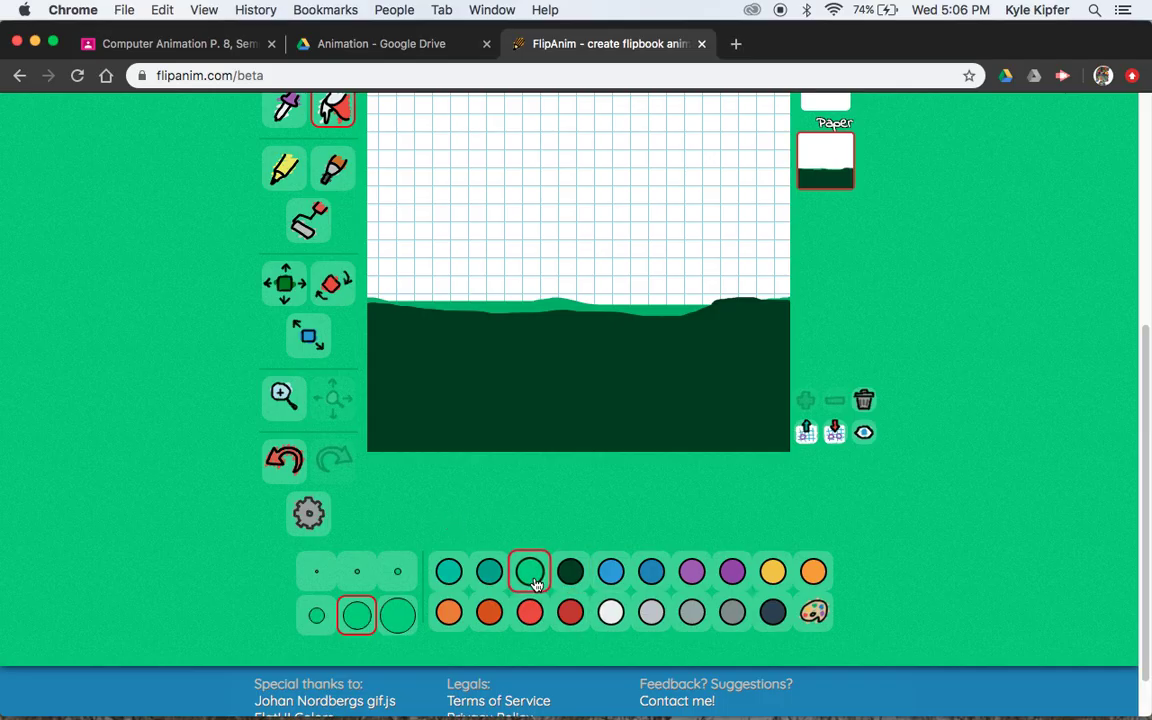
scroll(318, 315, "up", 3)
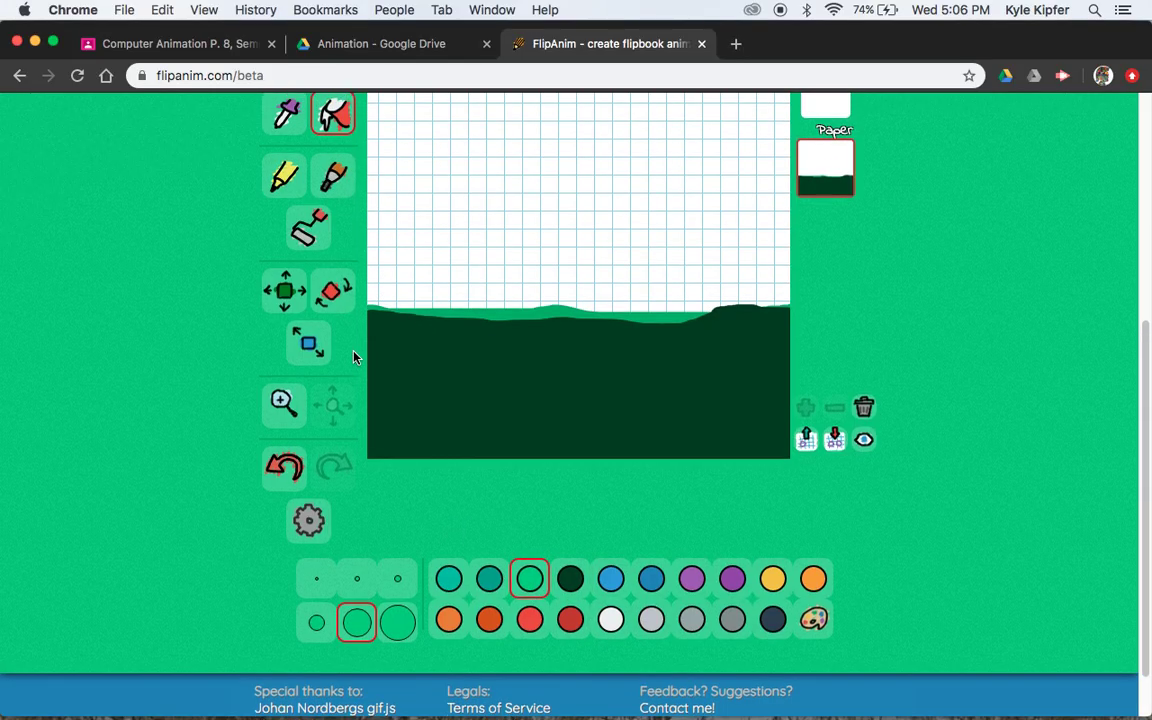
left_click(287, 160)
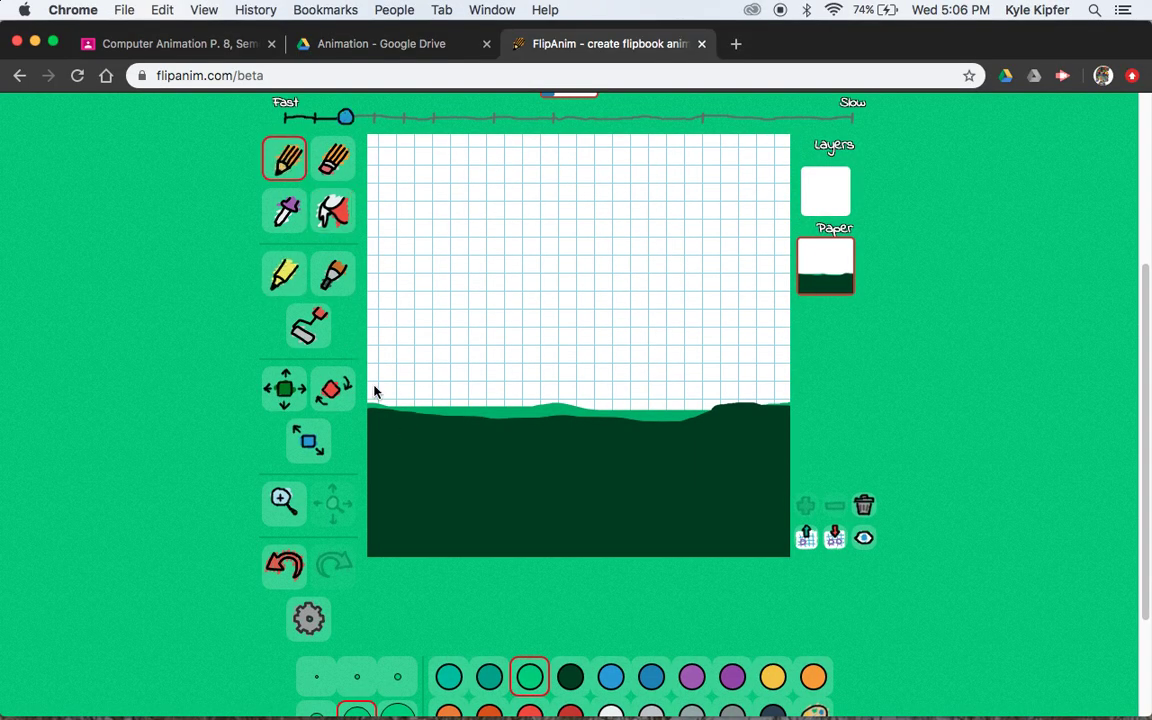
left_click_drag(367, 358, 797, 350)
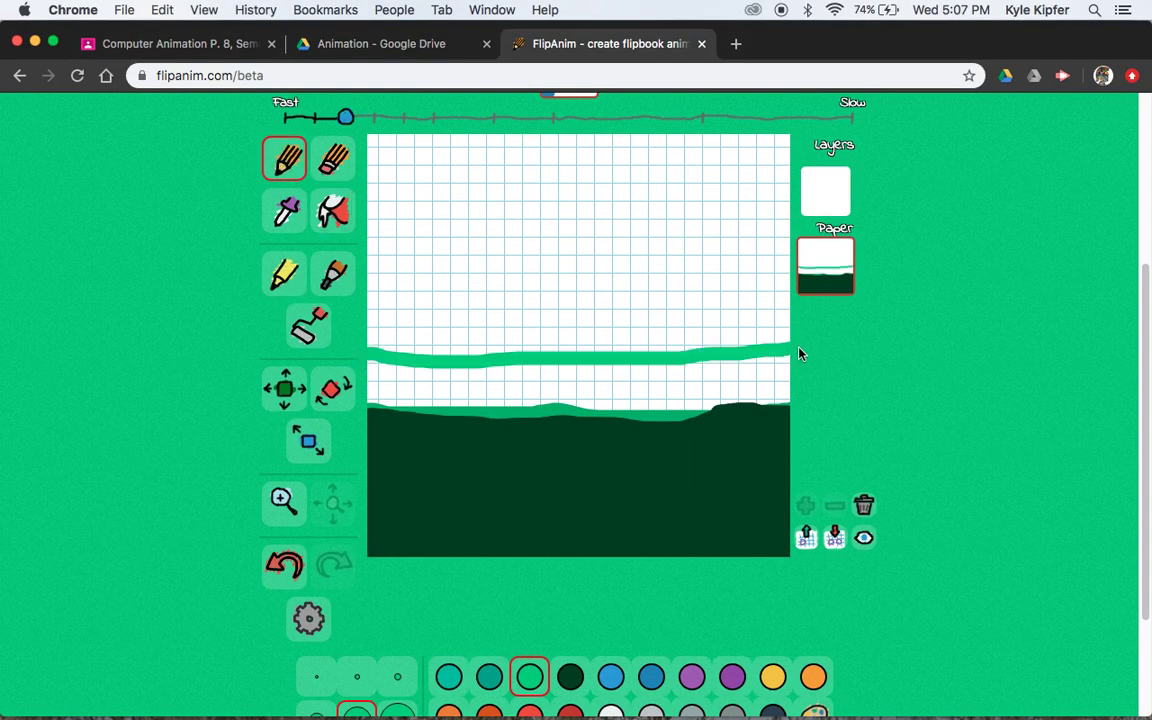
left_click(340, 211)
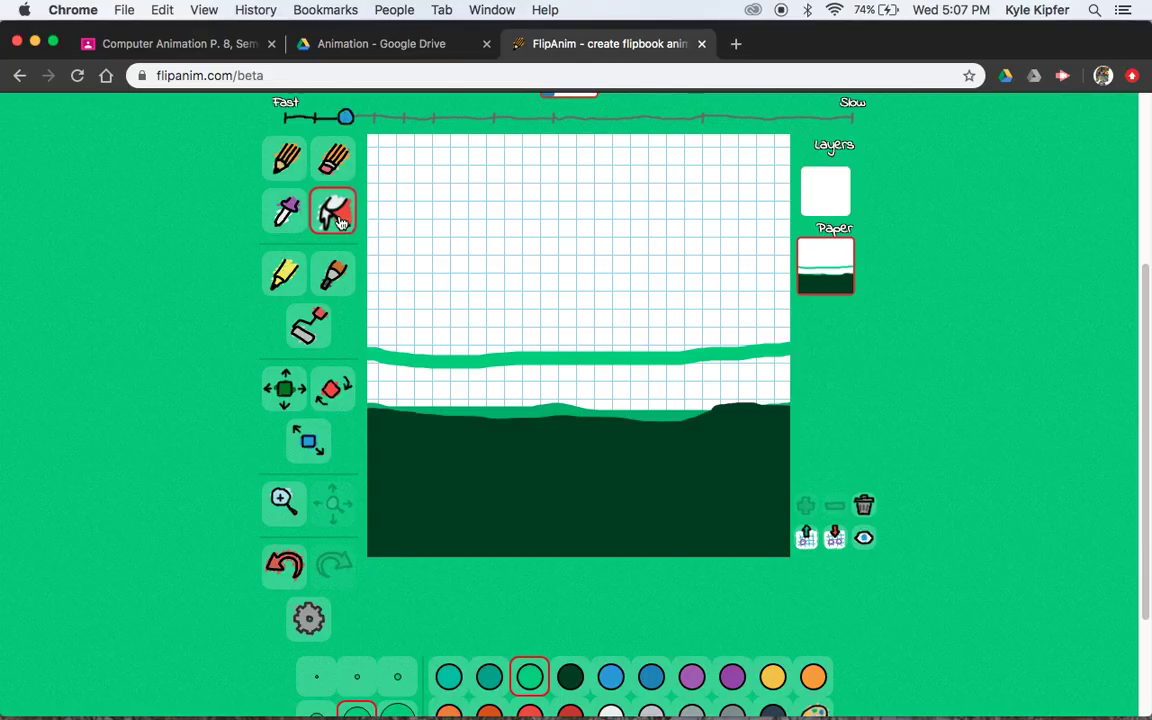
left_click(504, 400)
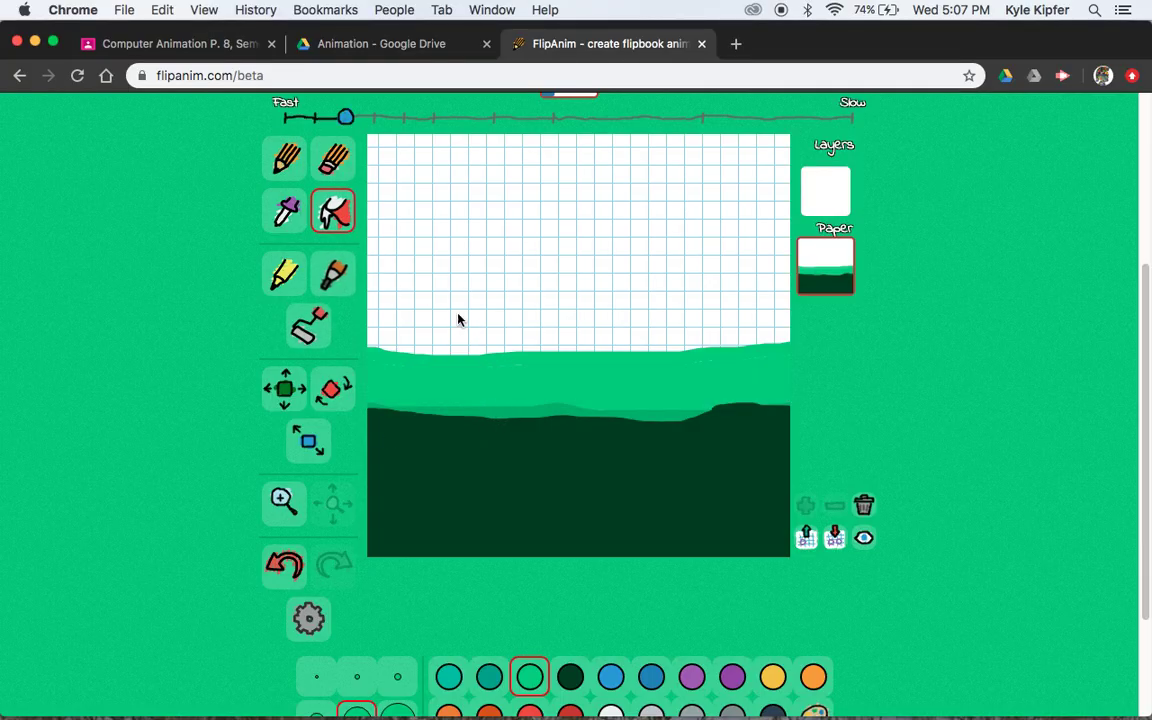
scroll(627, 632, "down", 2)
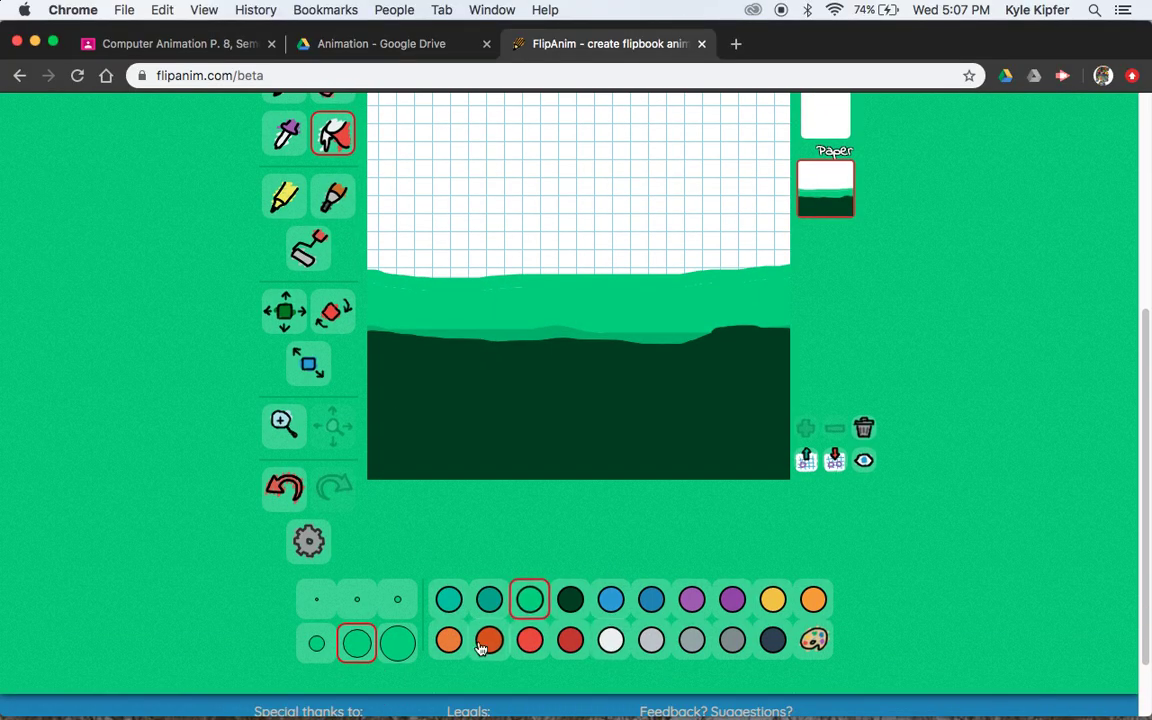
- Fill the sky area above the horizon light blue
left_click(613, 600)
scroll(494, 345, "up", 3)
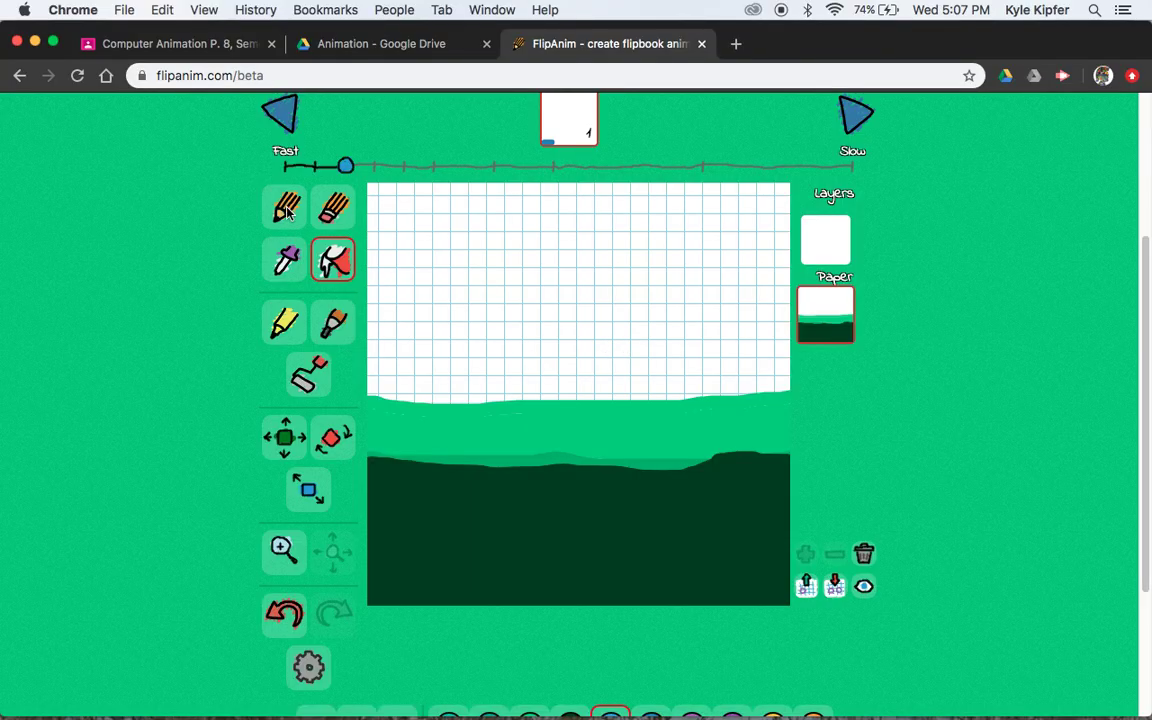
left_click(376, 338)
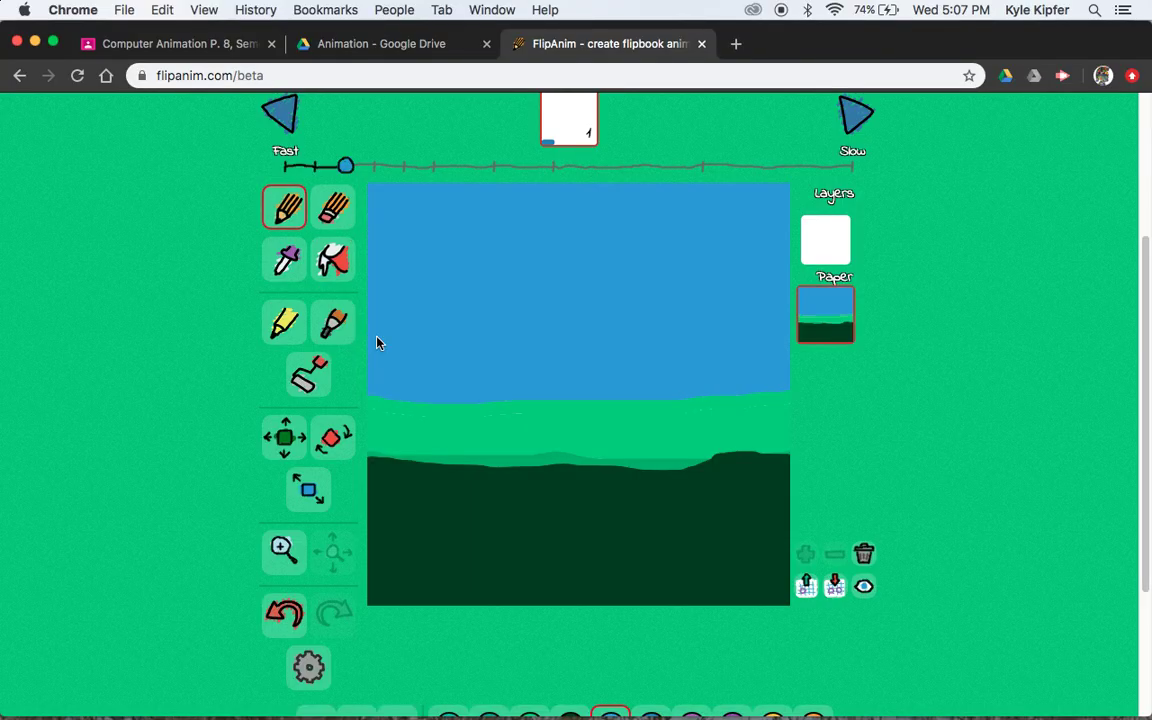
scroll(697, 437, "down", 3)
scroll(697, 437, "up", 3)
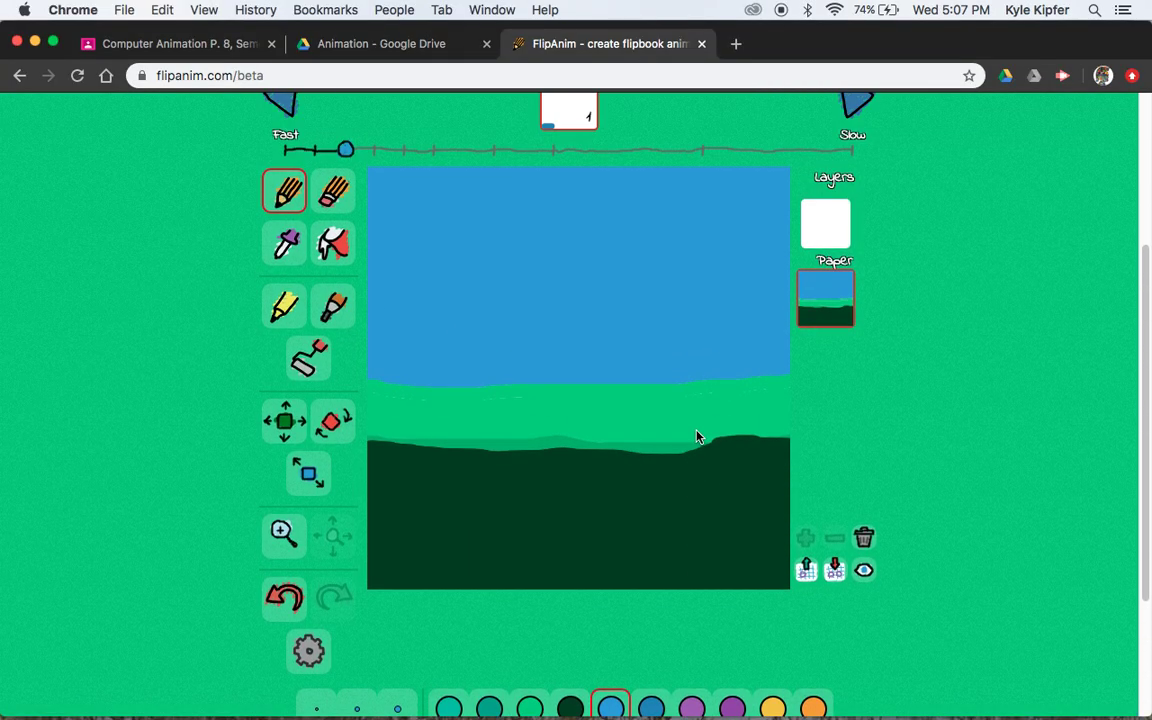
scroll(697, 437, "down", 3)
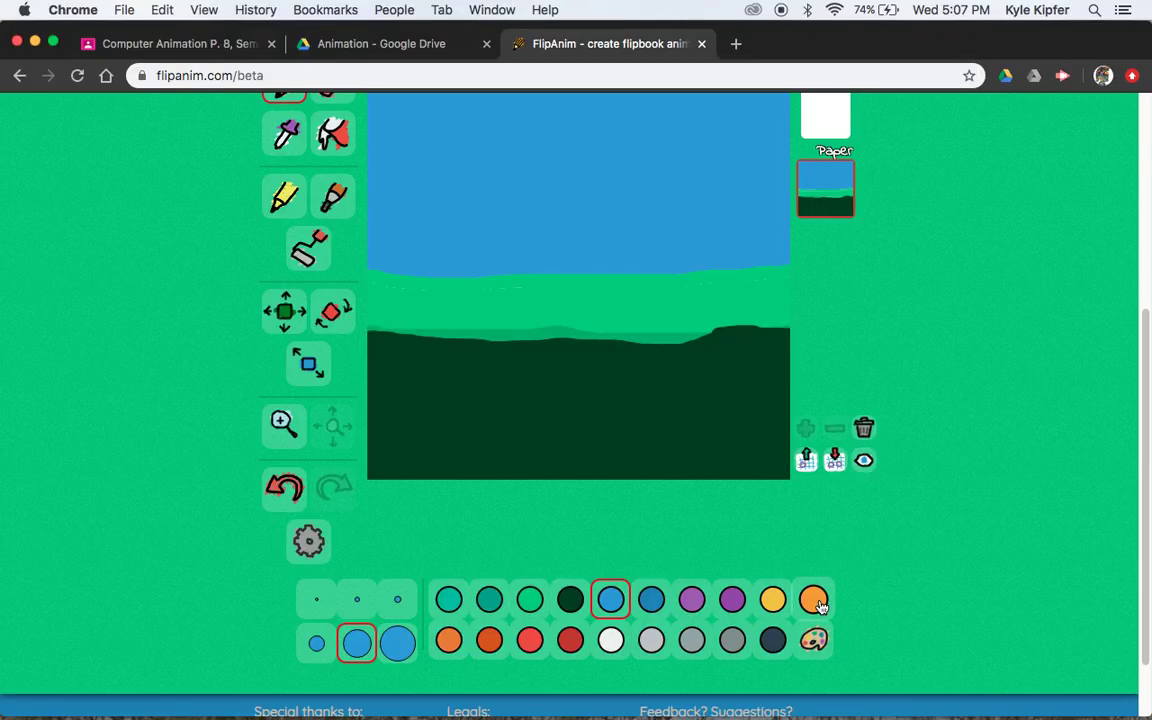
- Switch to the empty Paper layer and set the colour to light green #A2EE42
left_click(820, 118)
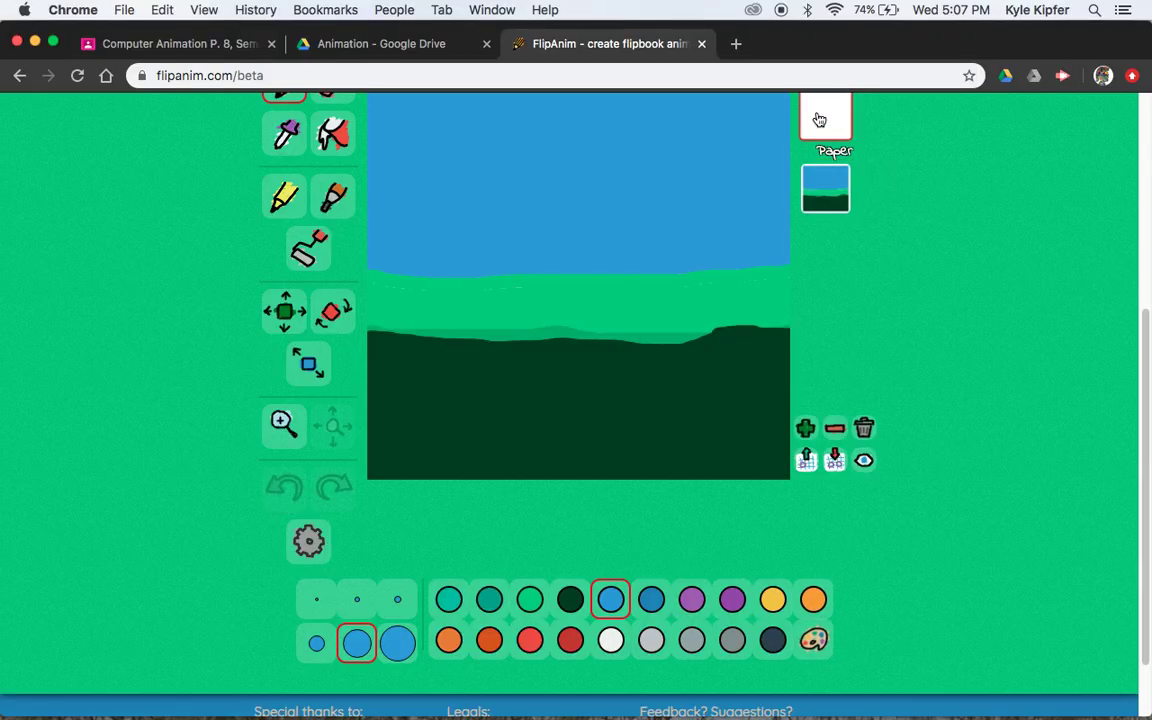
scroll(815, 245, "up", 2)
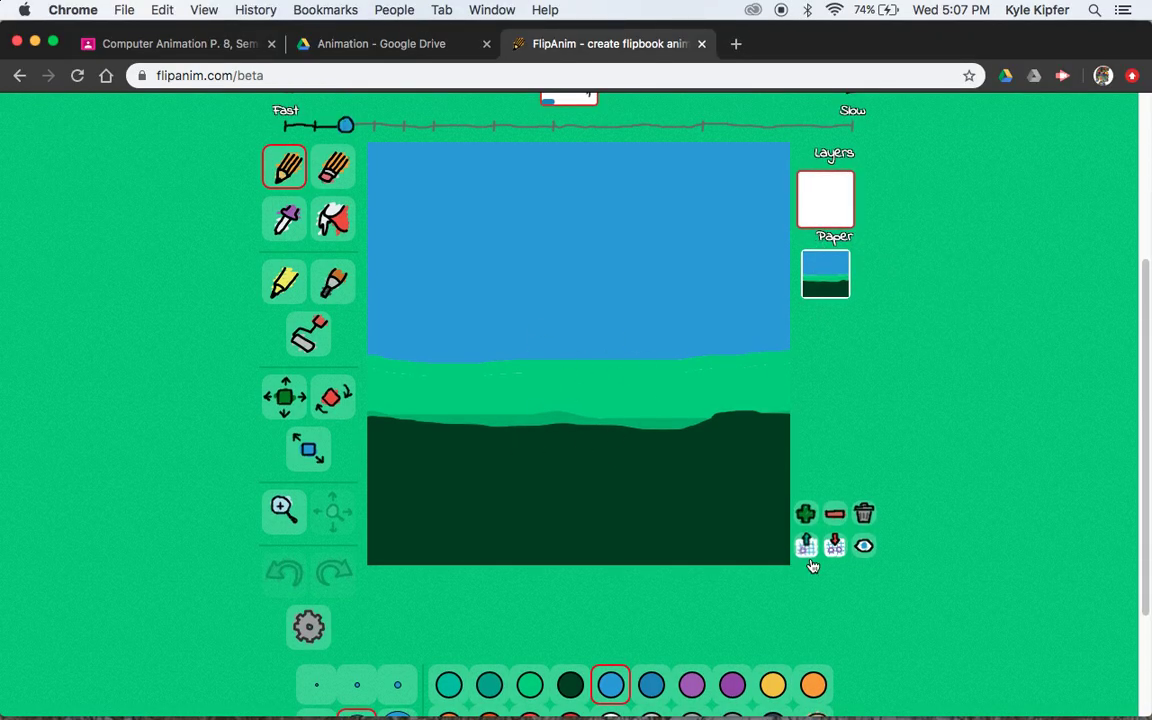
scroll(812, 565, "down", 2)
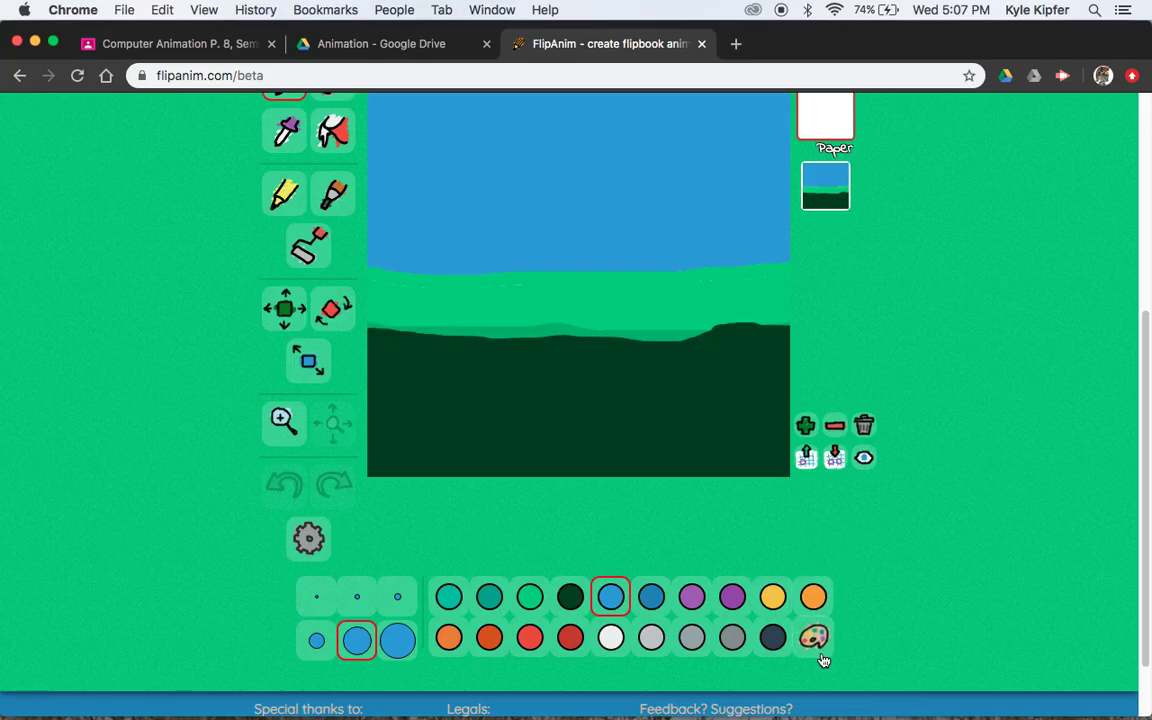
left_click(813, 637)
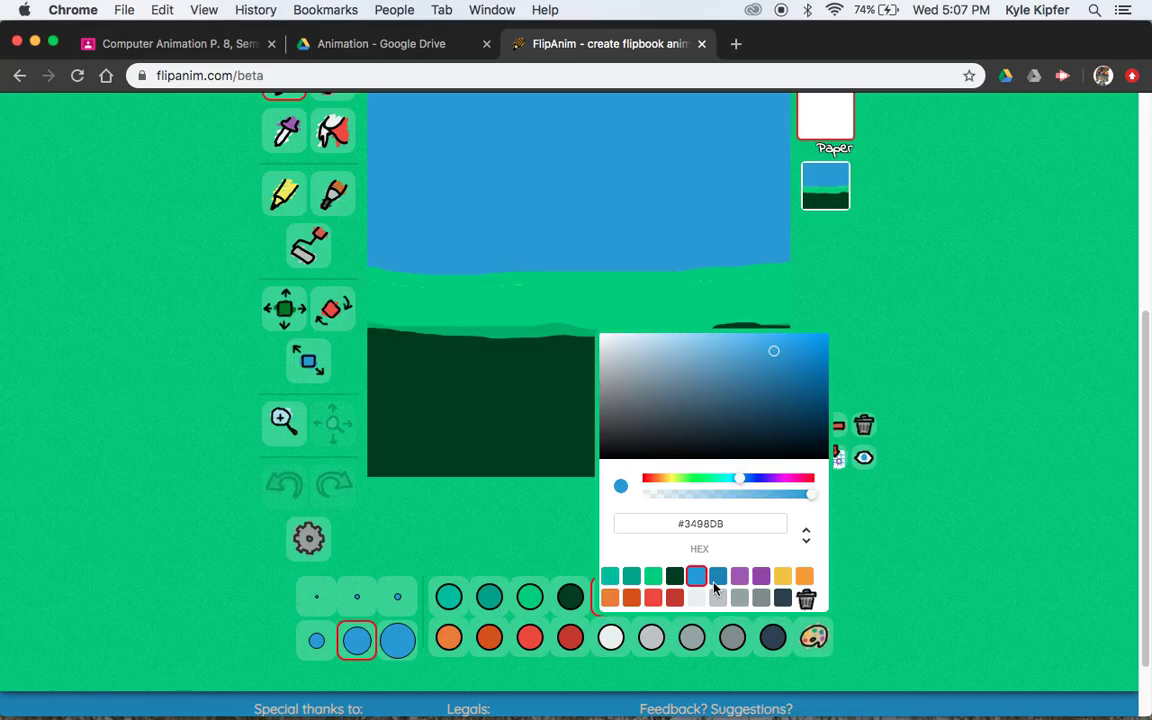
left_click(684, 480)
left_click(766, 347)
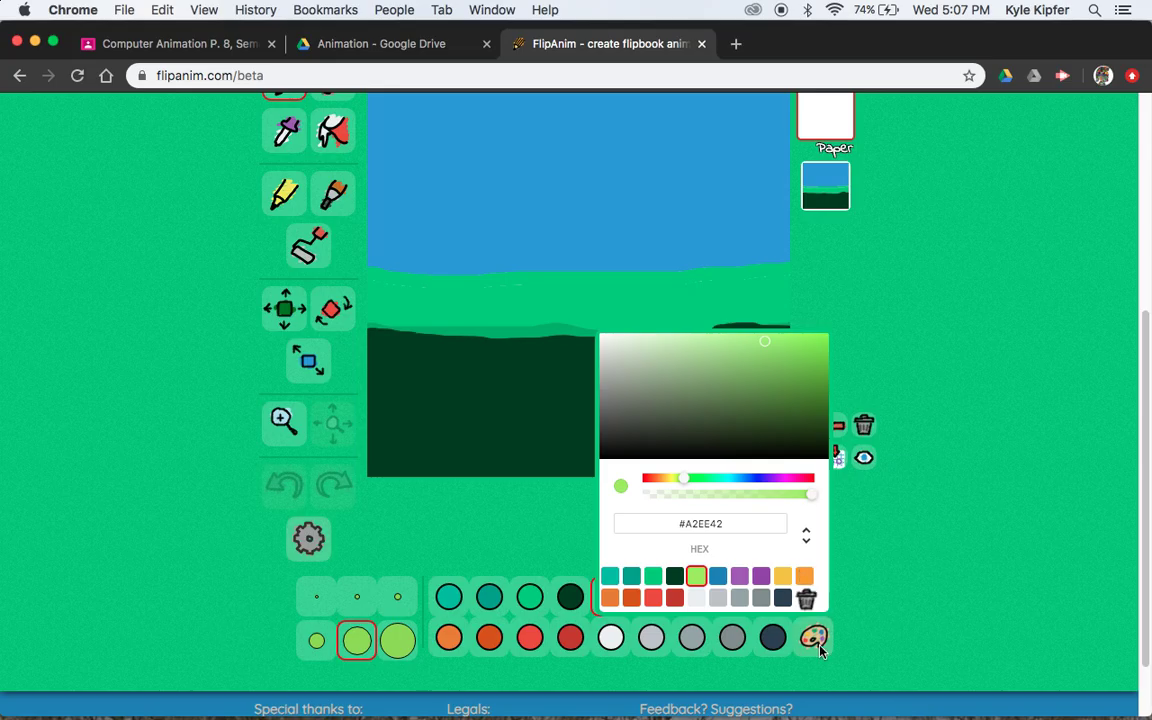
left_click(923, 528)
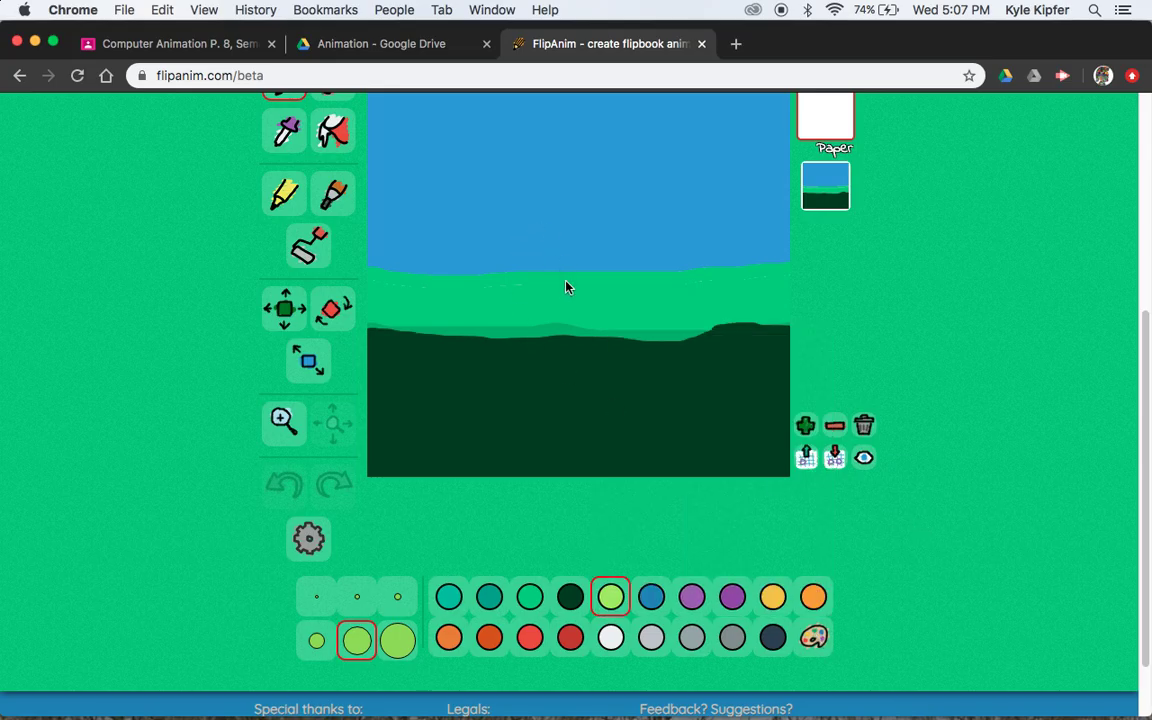
- Draw a trial light green stroke on the ground and undo it
scroll(561, 275, "up", 5)
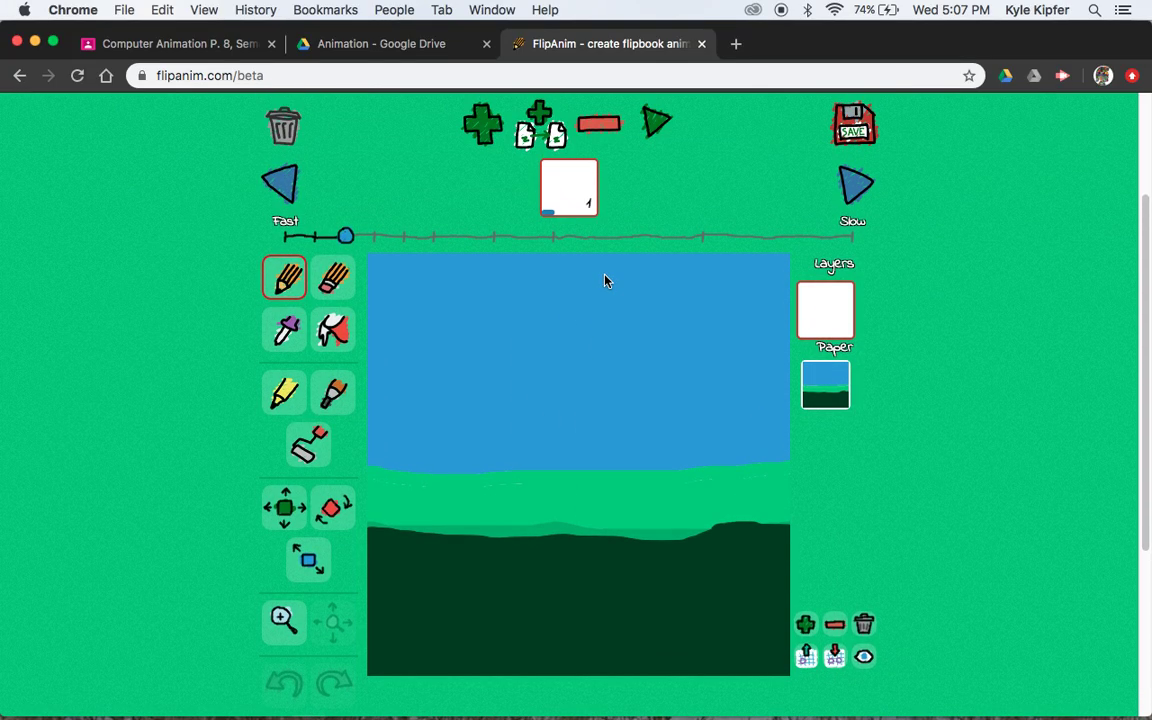
scroll(598, 430, "down", 2)
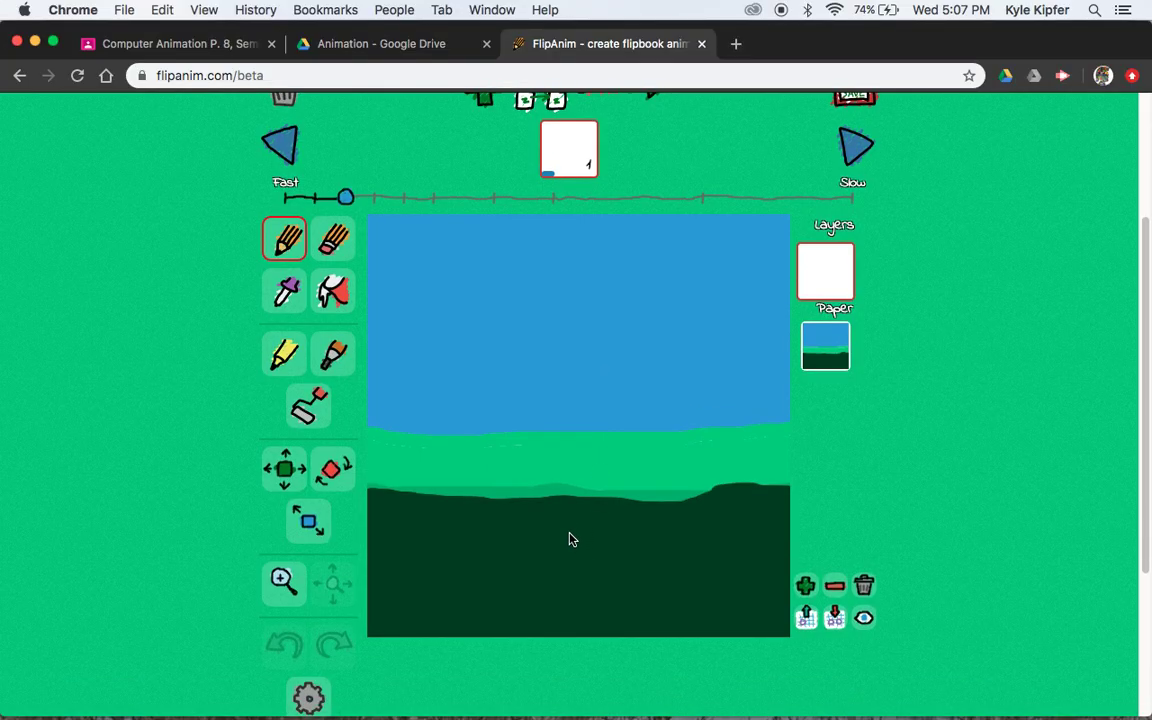
left_click_drag(565, 550, 566, 520)
key("super+z")
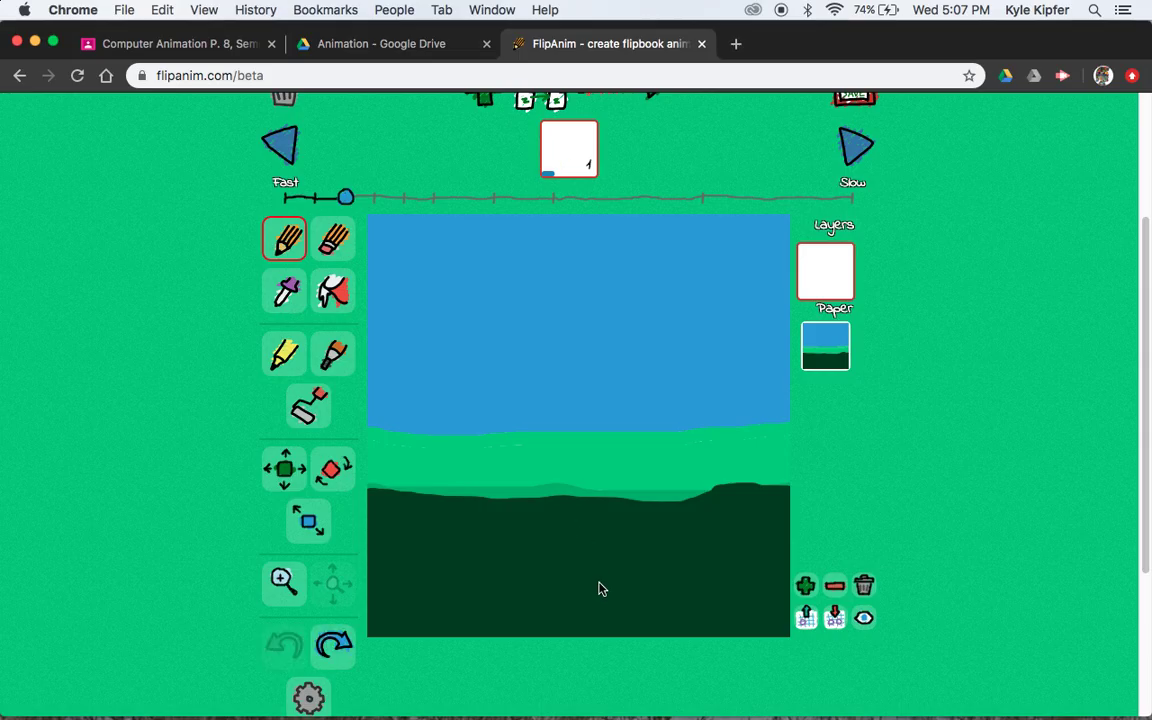
scroll(600, 589, "down", 3)
- With the smallest brush, draw a sprout and grow the stem across frames 1–3
left_click(316, 611)
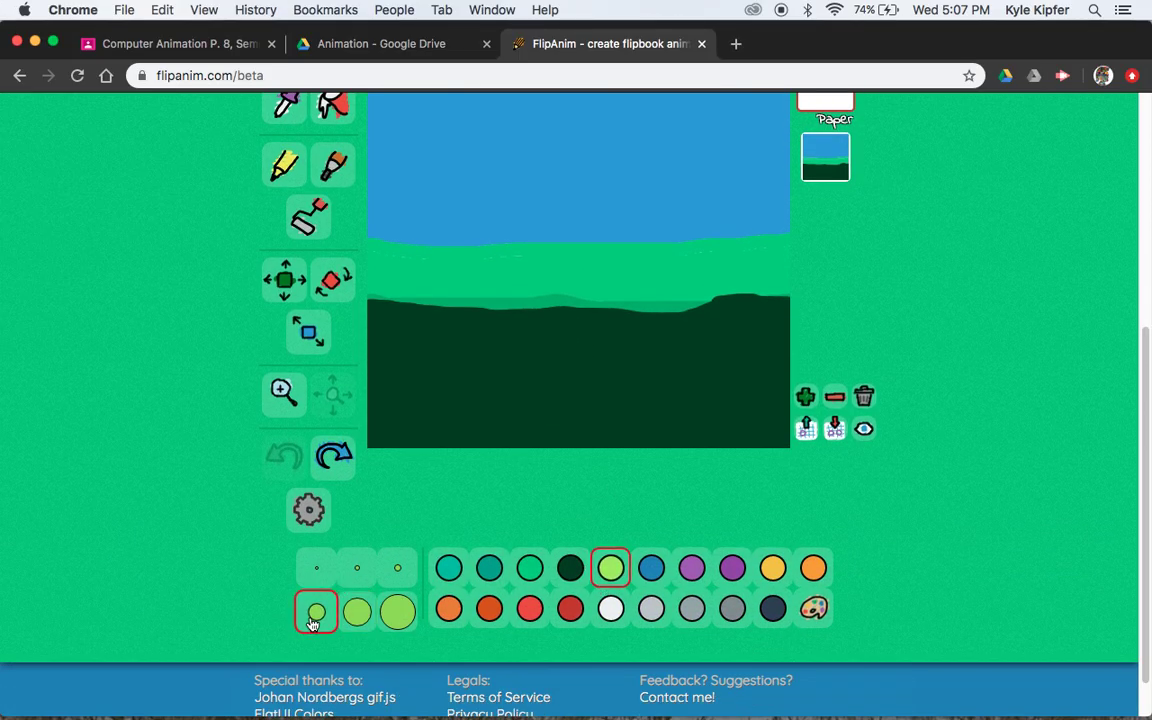
scroll(532, 465, "up", 3)
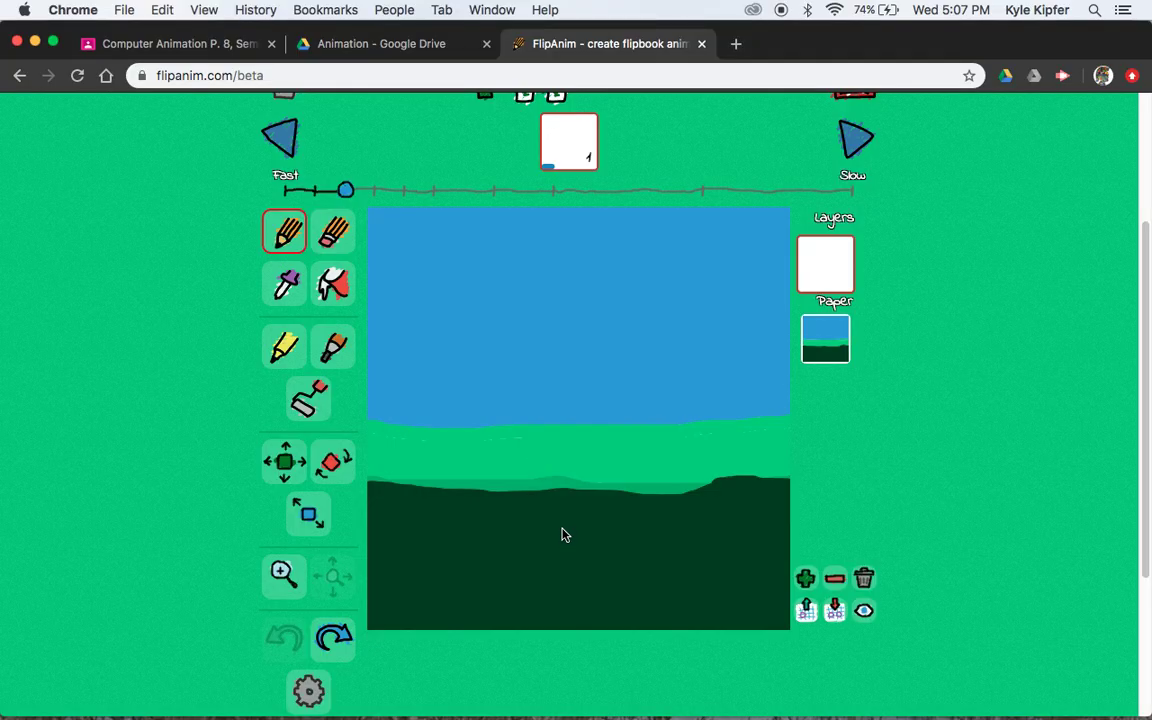
left_click_drag(563, 530, 562, 502)
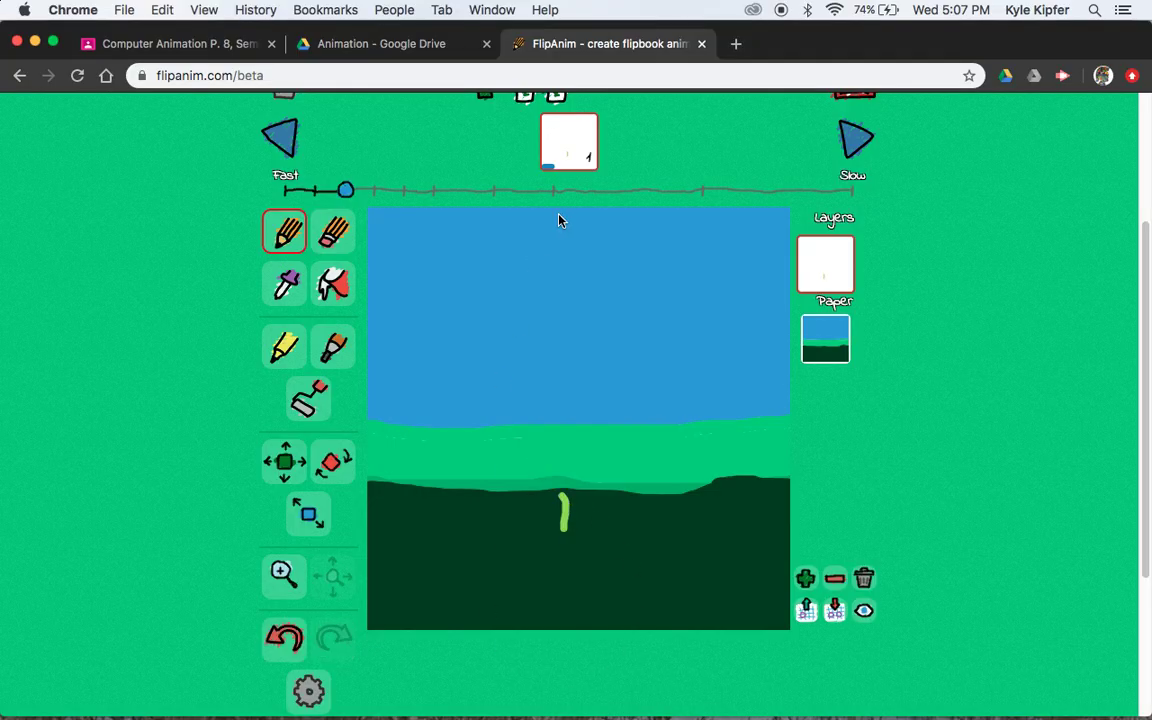
scroll(548, 170, "up", 2)
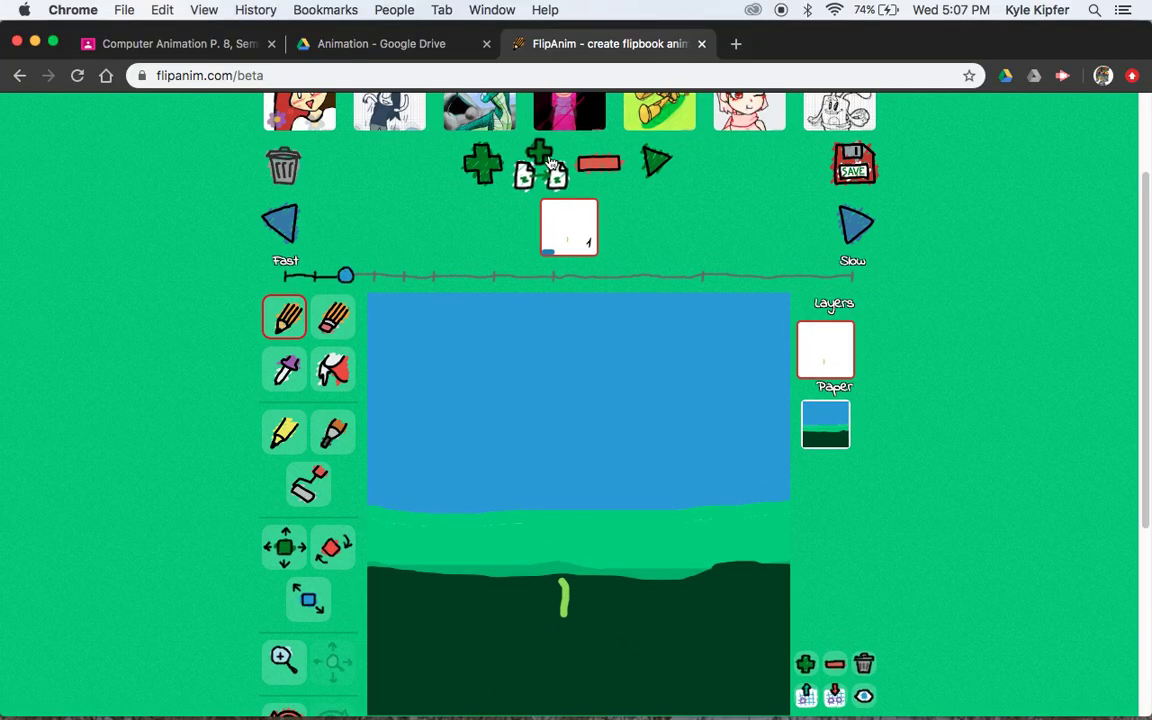
left_click(545, 165)
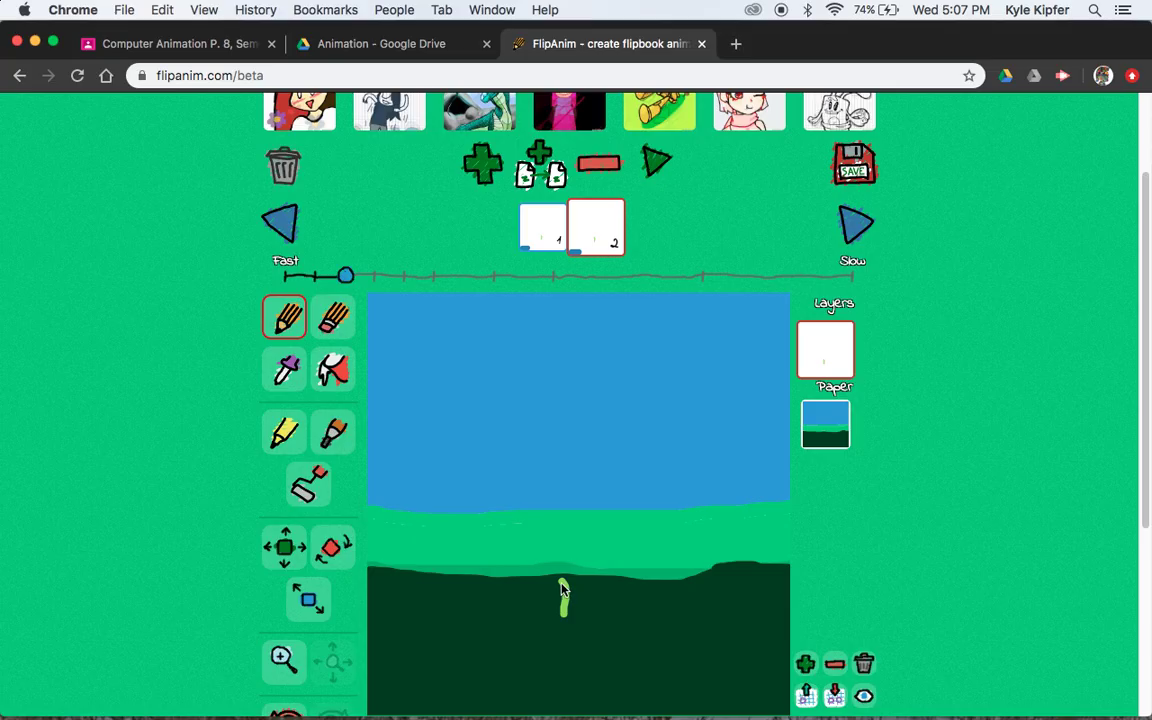
left_click_drag(563, 589, 556, 552)
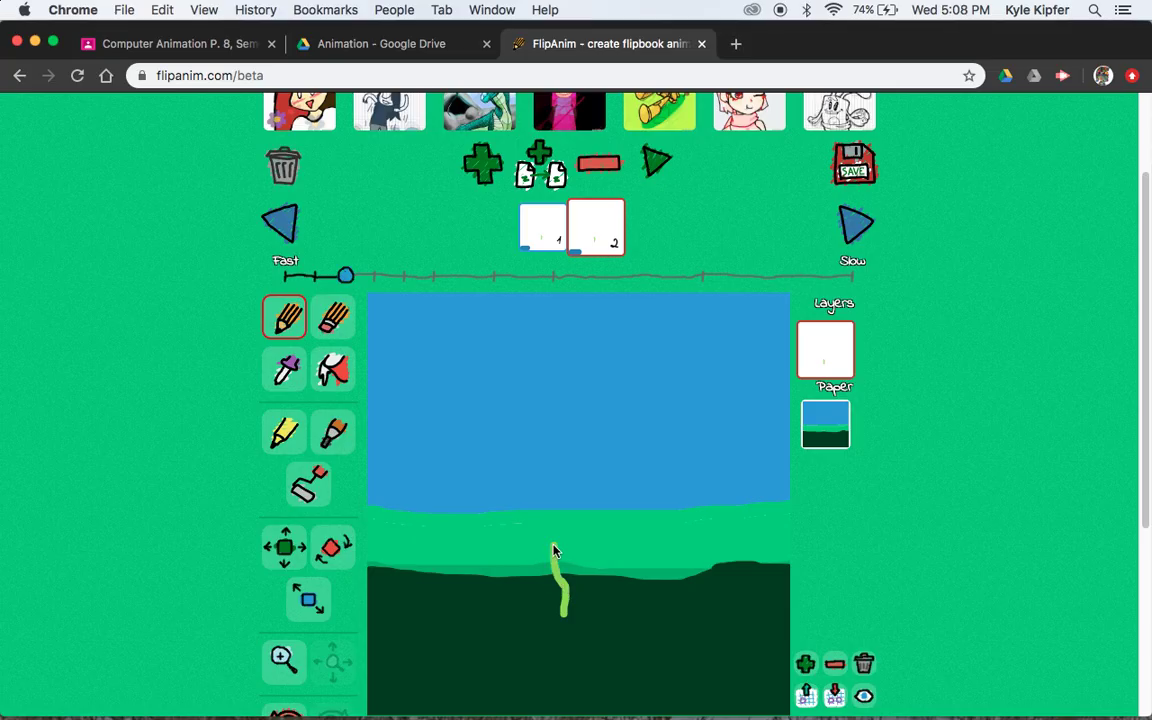
left_click(540, 165)
left_click_drag(555, 548, 560, 500)
- Add frames 4–7, extending the stem into the sky with a small branch and leaf
left_click(545, 190)
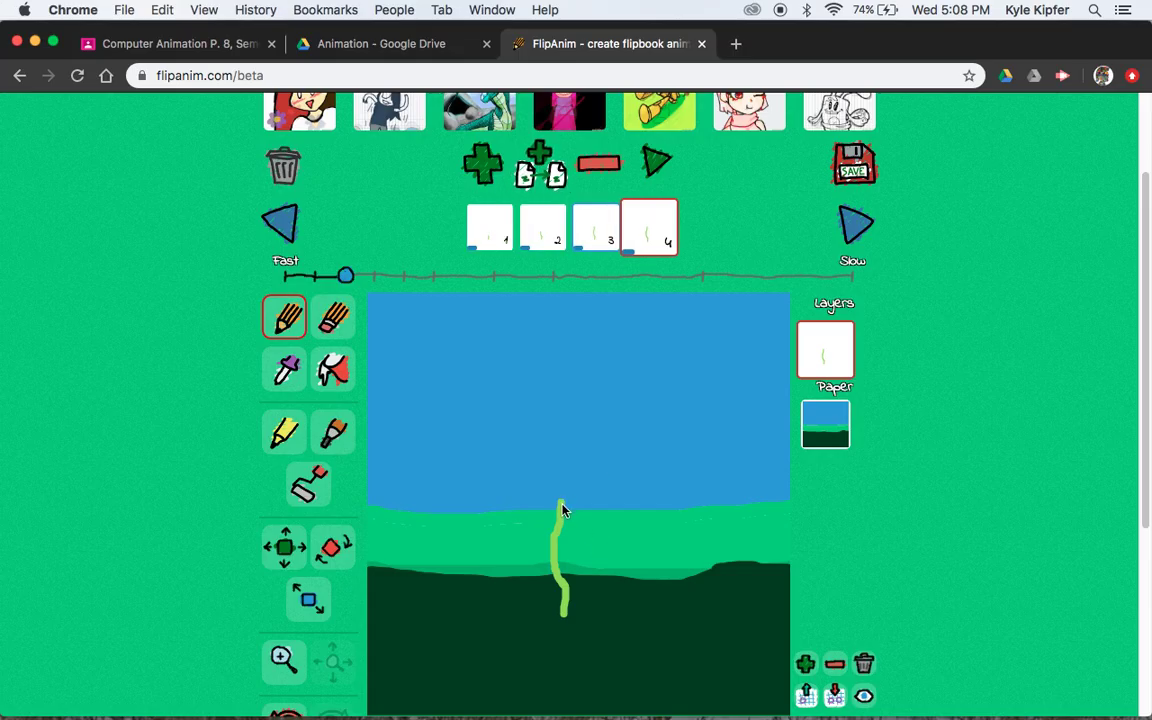
left_click_drag(562, 502, 546, 472)
left_click_drag(569, 550, 559, 563)
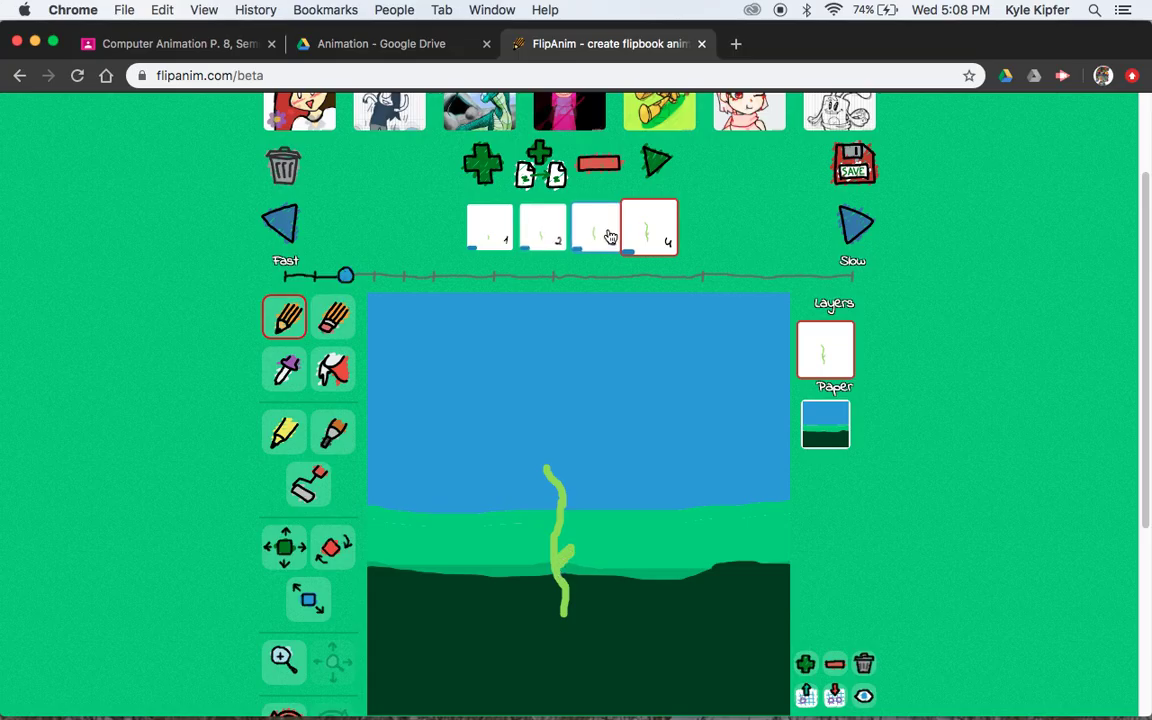
left_click(530, 170)
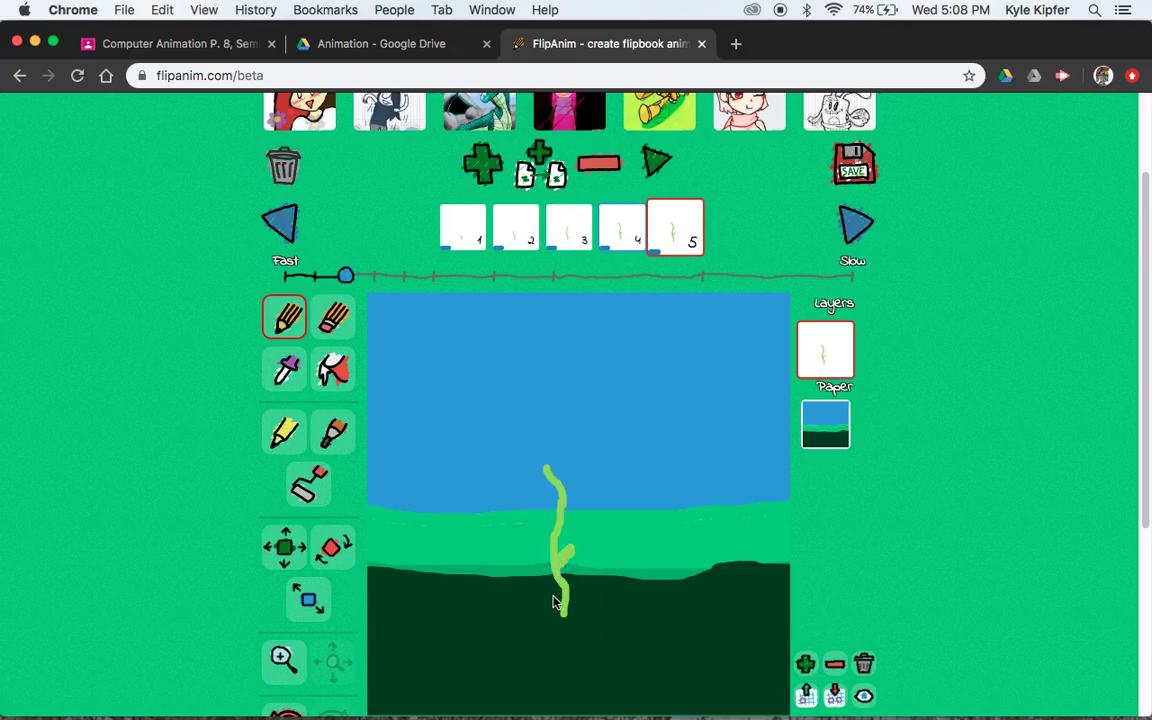
left_click_drag(548, 472, 555, 431)
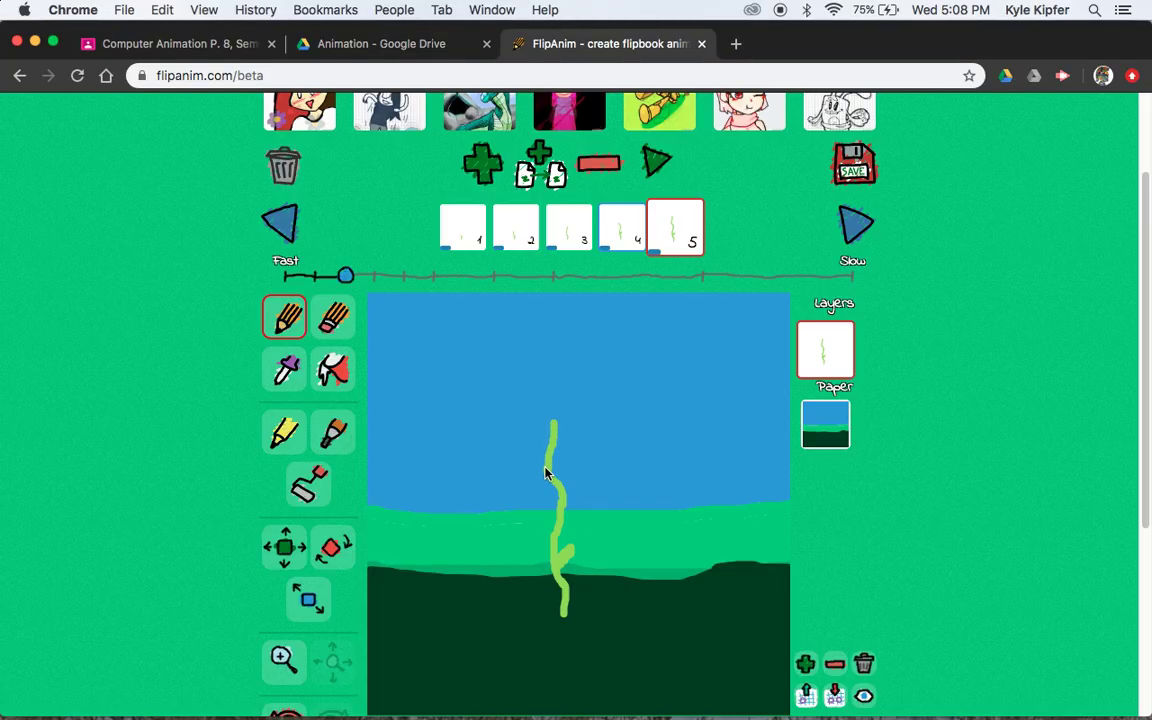
left_click_drag(540, 470, 533, 467)
left_click(538, 167)
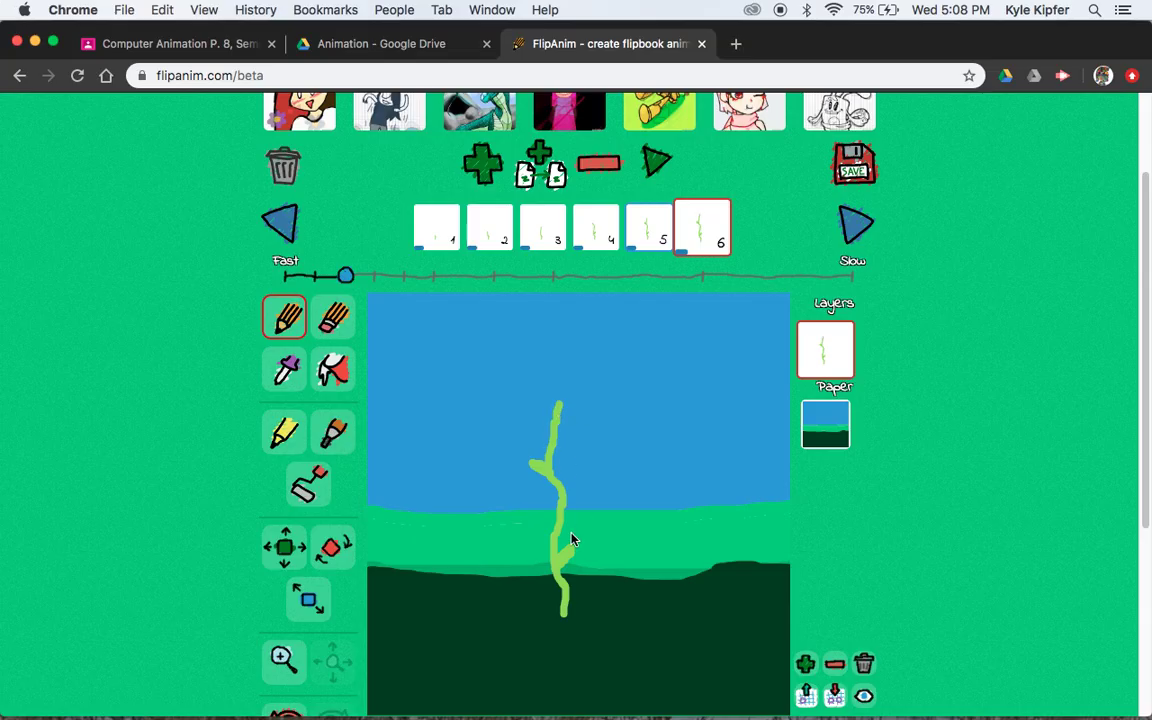
left_click(538, 167)
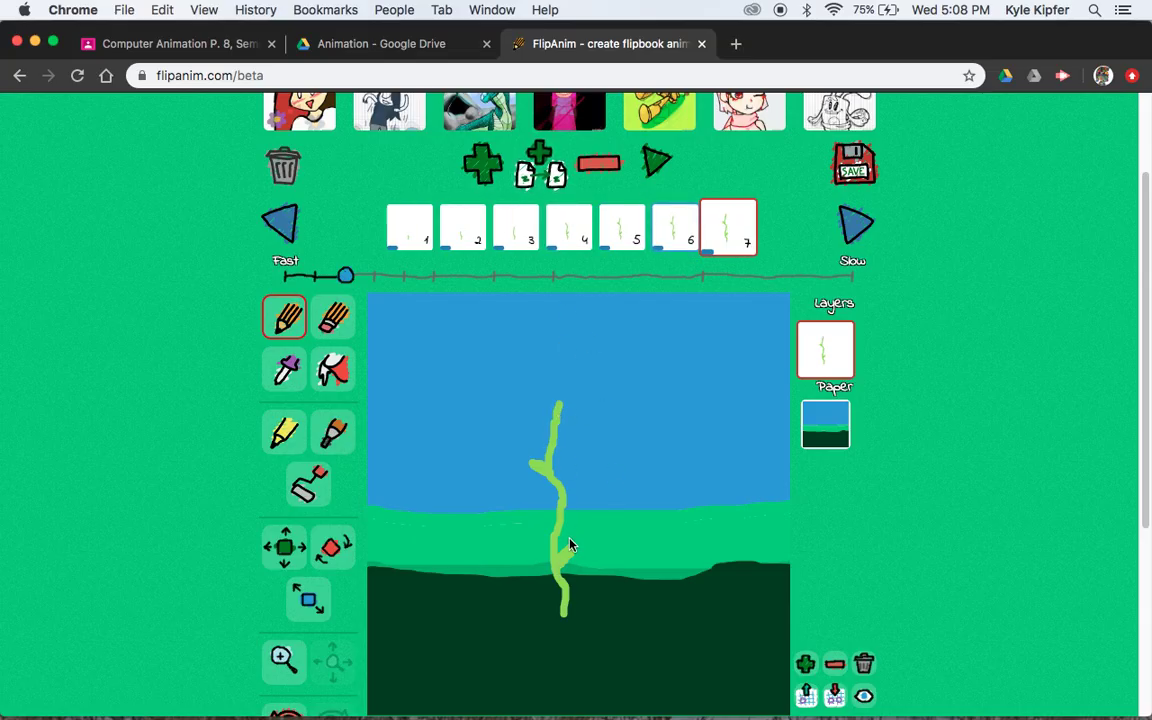
- Enlarge the leaf, duplicate to frame 8, raise the stem tip, and duplicate to frame 9
left_click_drag(555, 560, 576, 548)
left_click(540, 167)
left_click_drag(558, 408, 561, 388)
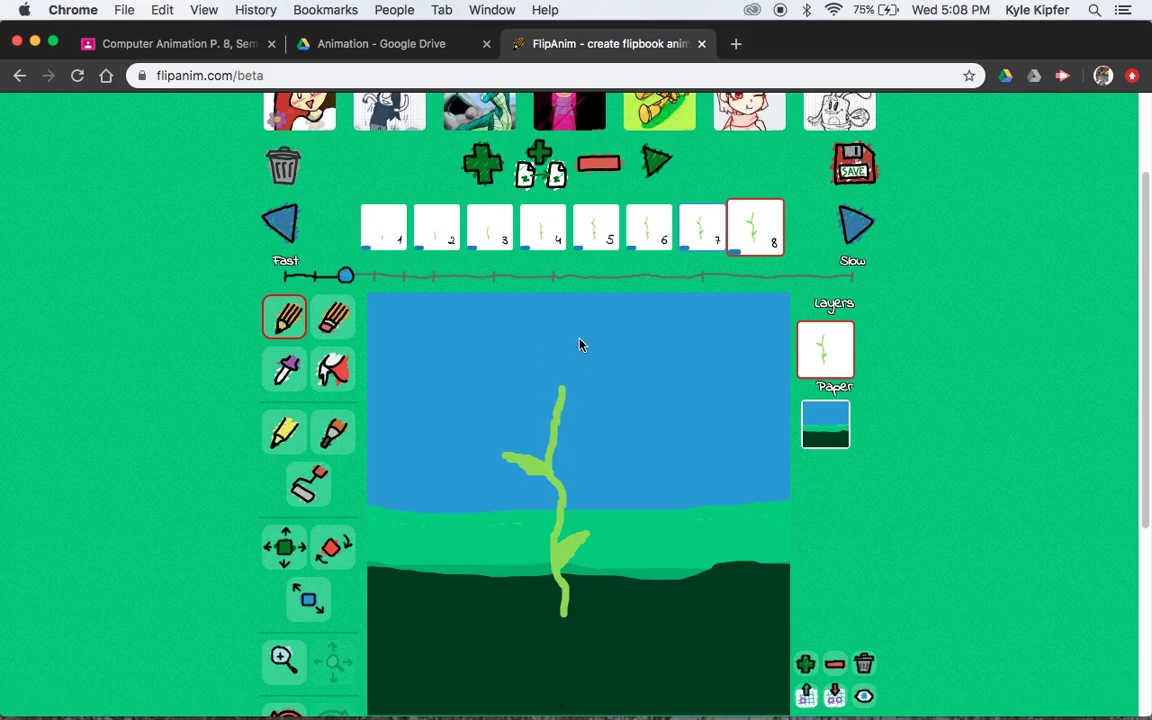
left_click(487, 158)
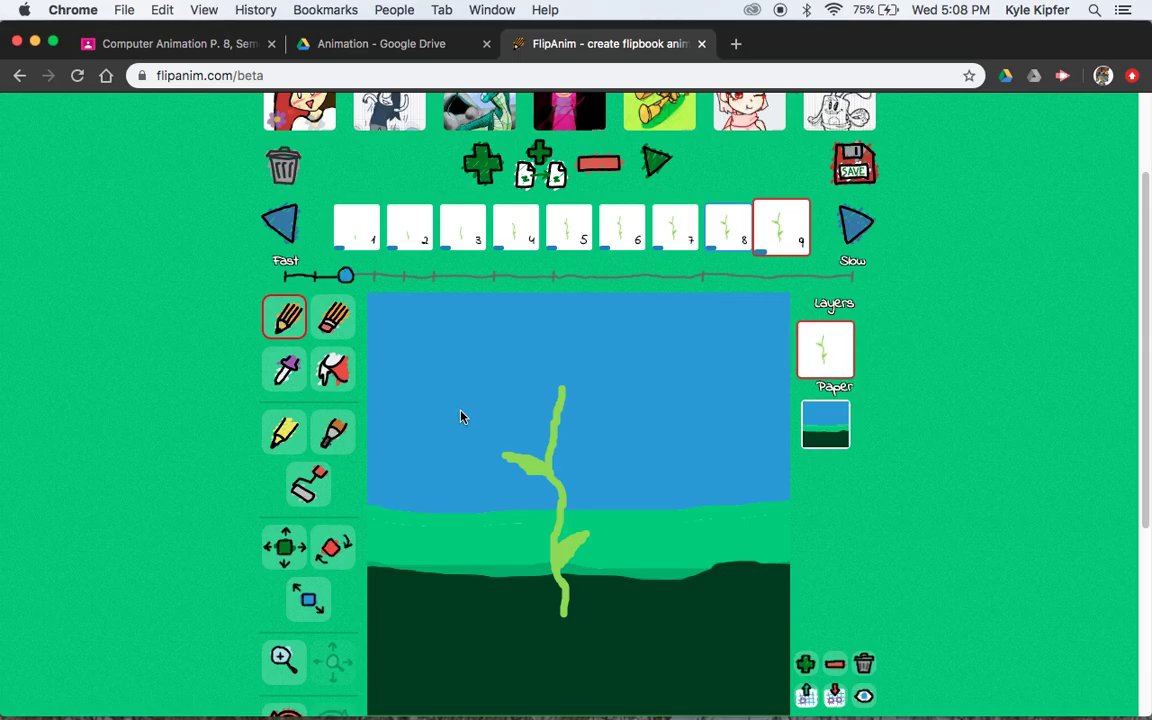
scroll(207, 472, "down", 2)
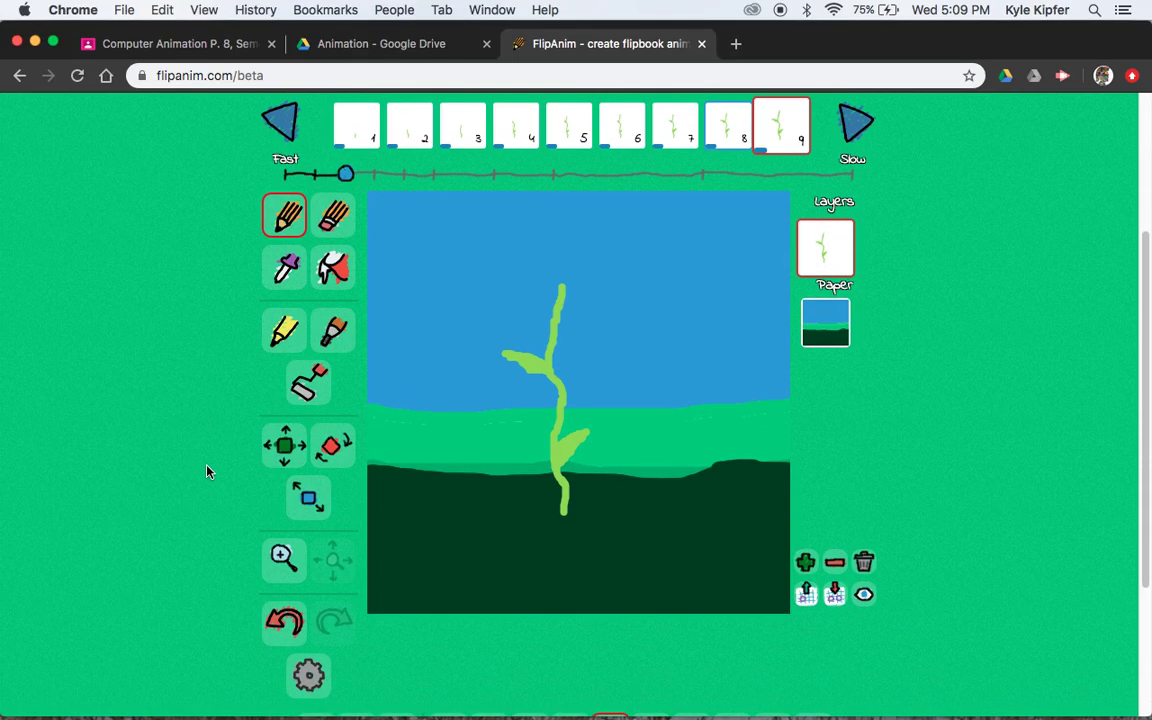
scroll(207, 472, "down", 2)
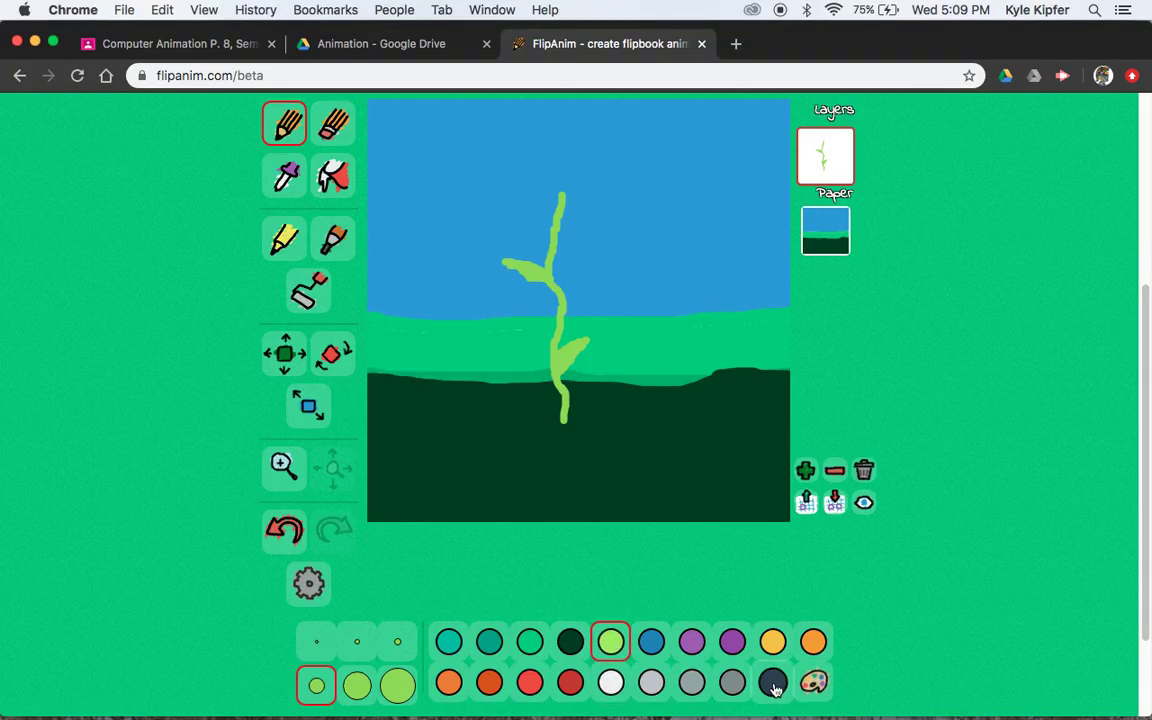
- Set the drawing colour to a custom dark brown, #4B3007, starting from orange
left_click(813, 641)
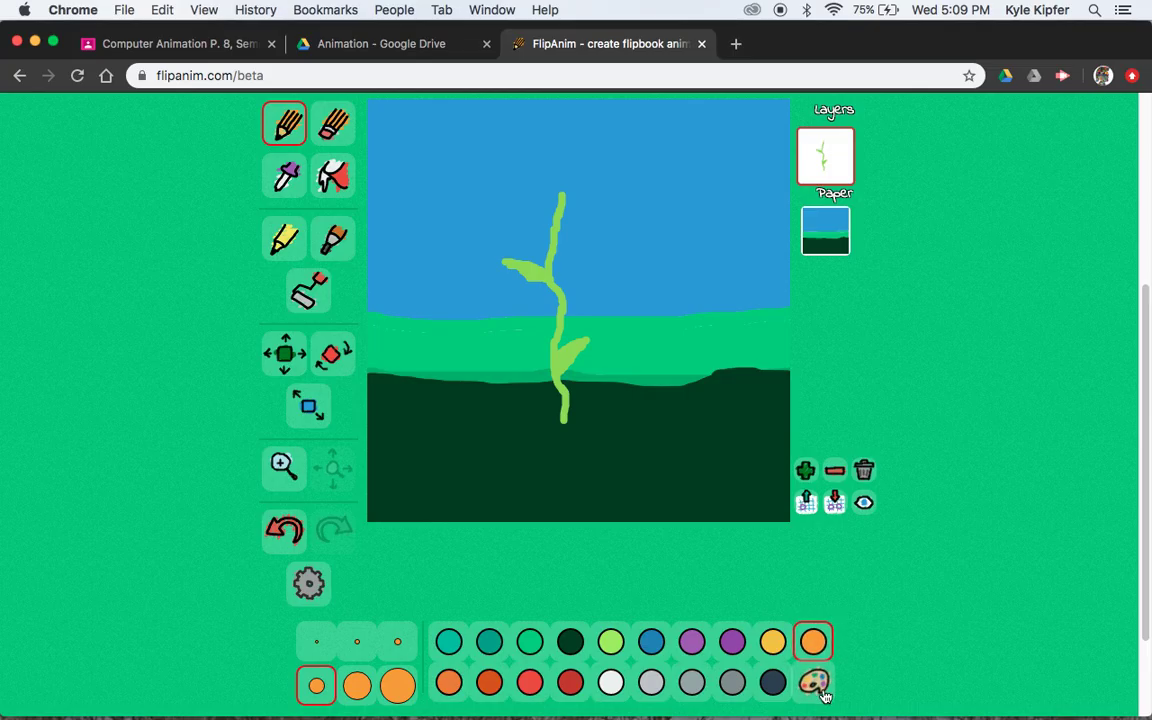
left_click(815, 683)
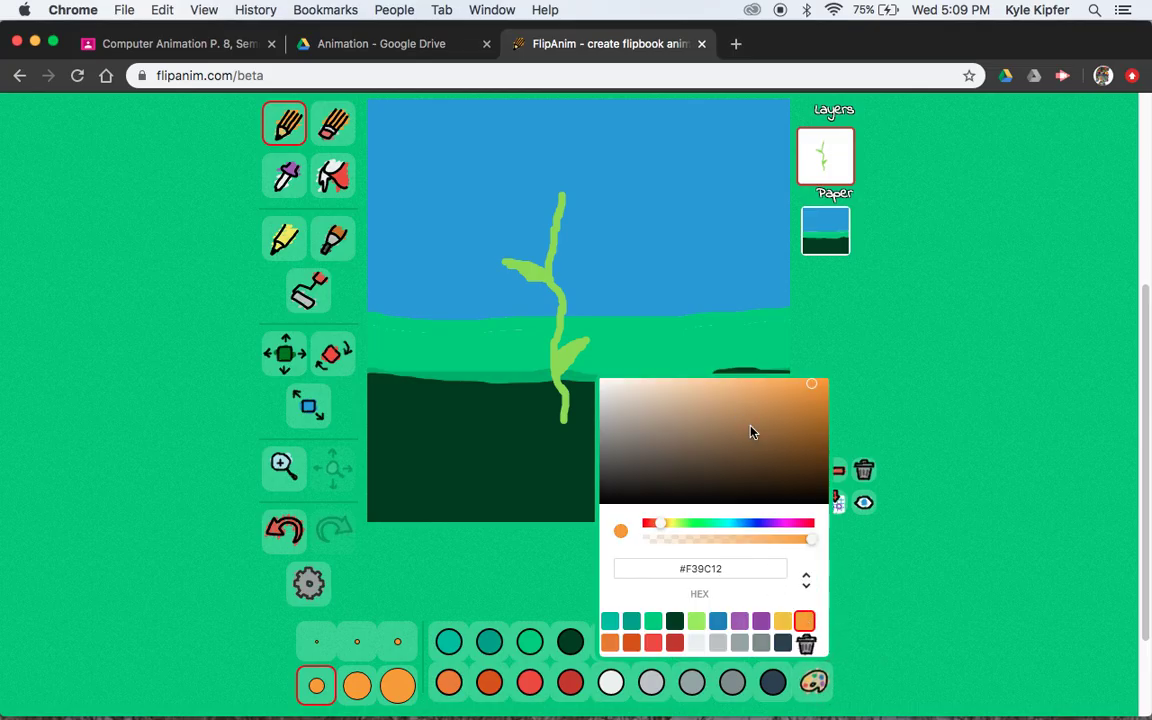
left_click(808, 471)
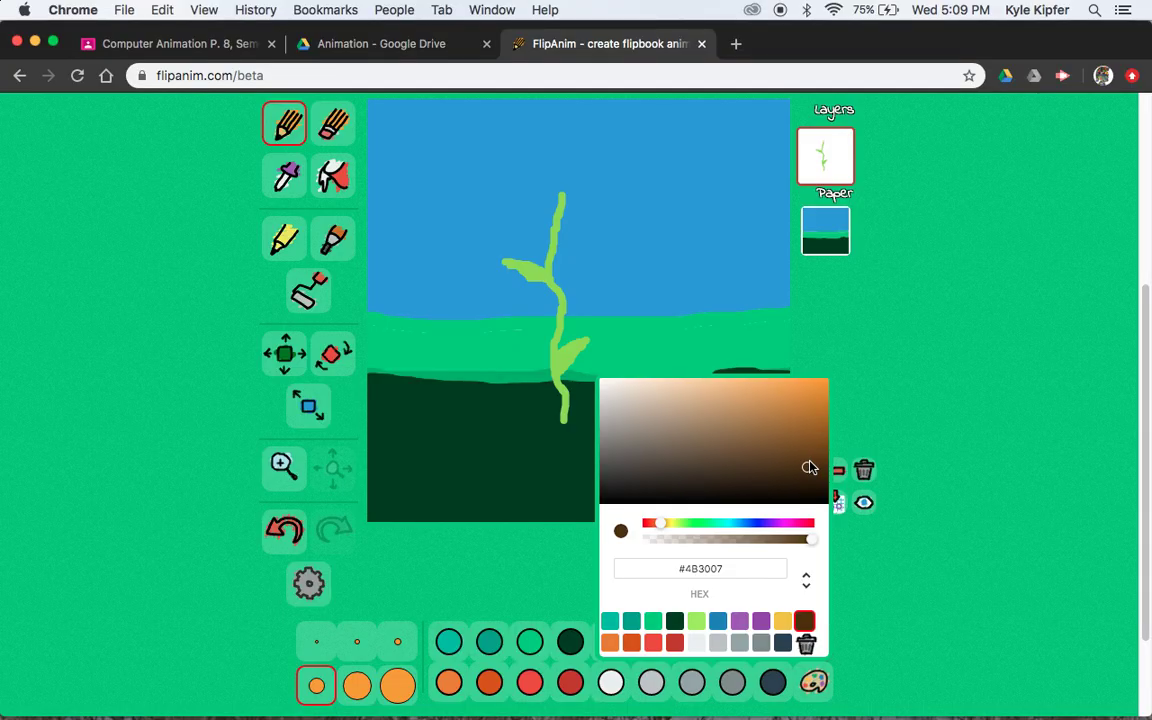
left_click(887, 625)
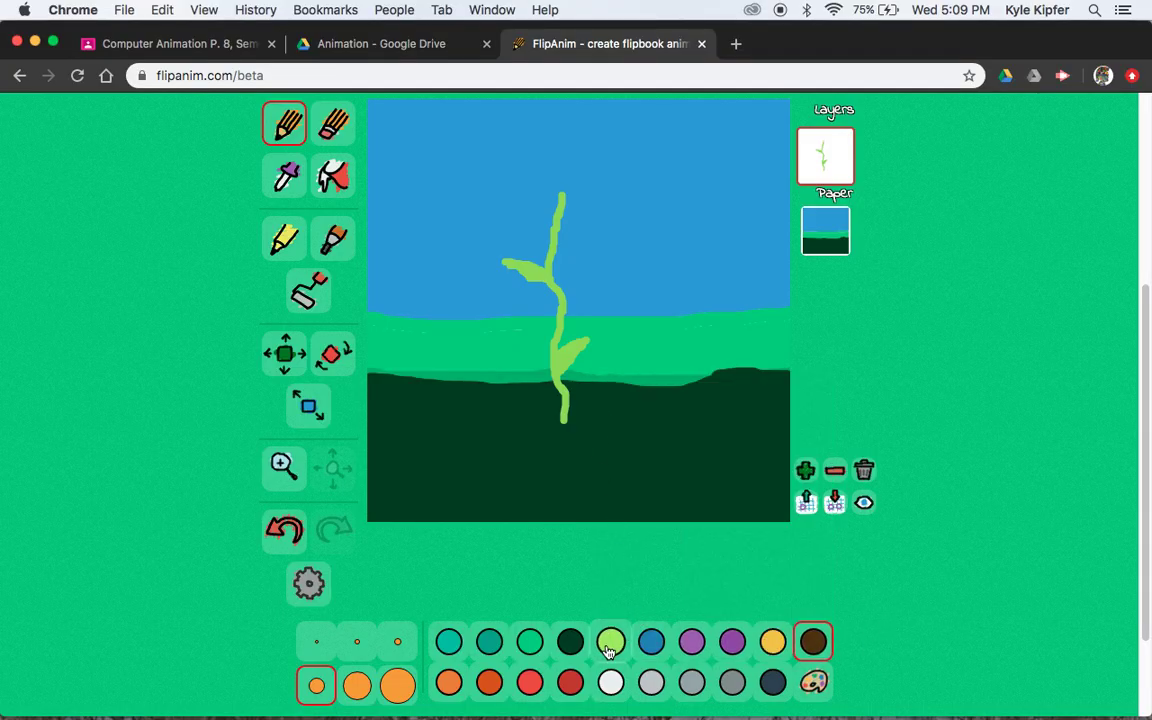
scroll(615, 503, "up", 1)
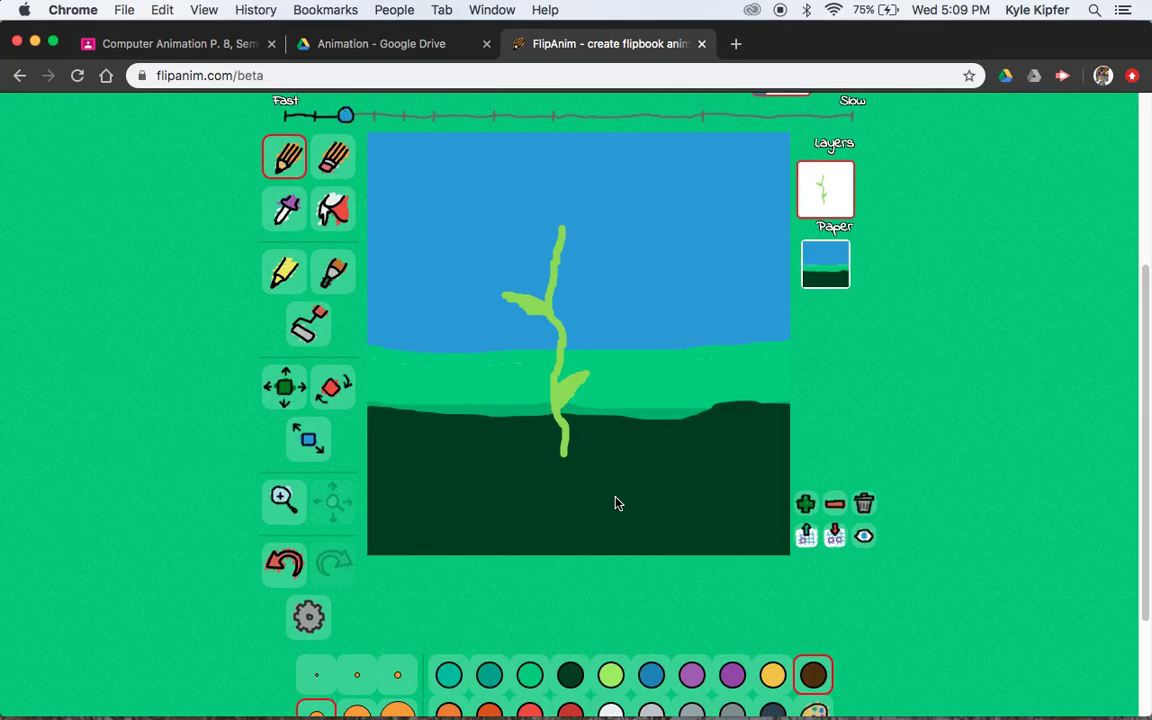
- Paint an orange dab covered by a dark brown bud atop the stem, then duplicate as frame 10
scroll(614, 501, "up", 2)
scroll(573, 246, "up", 2)
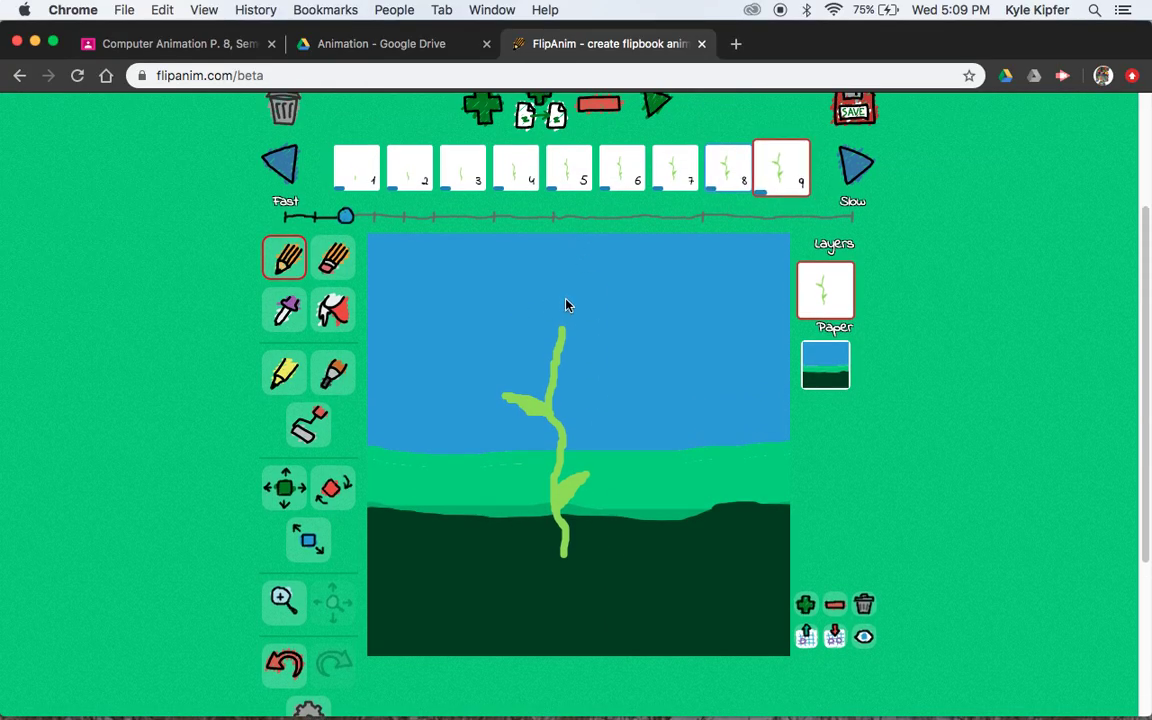
left_click_drag(564, 304, 560, 308)
scroll(643, 343, "down", 3)
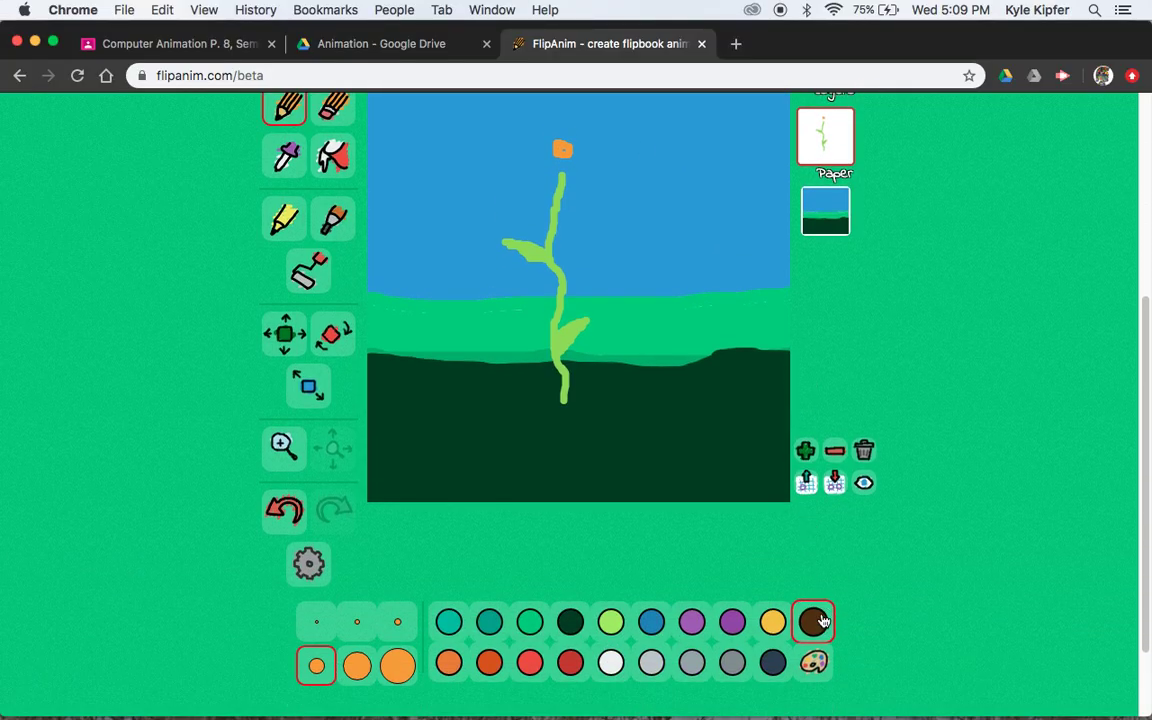
left_click(816, 621)
scroll(601, 289, "up", 2)
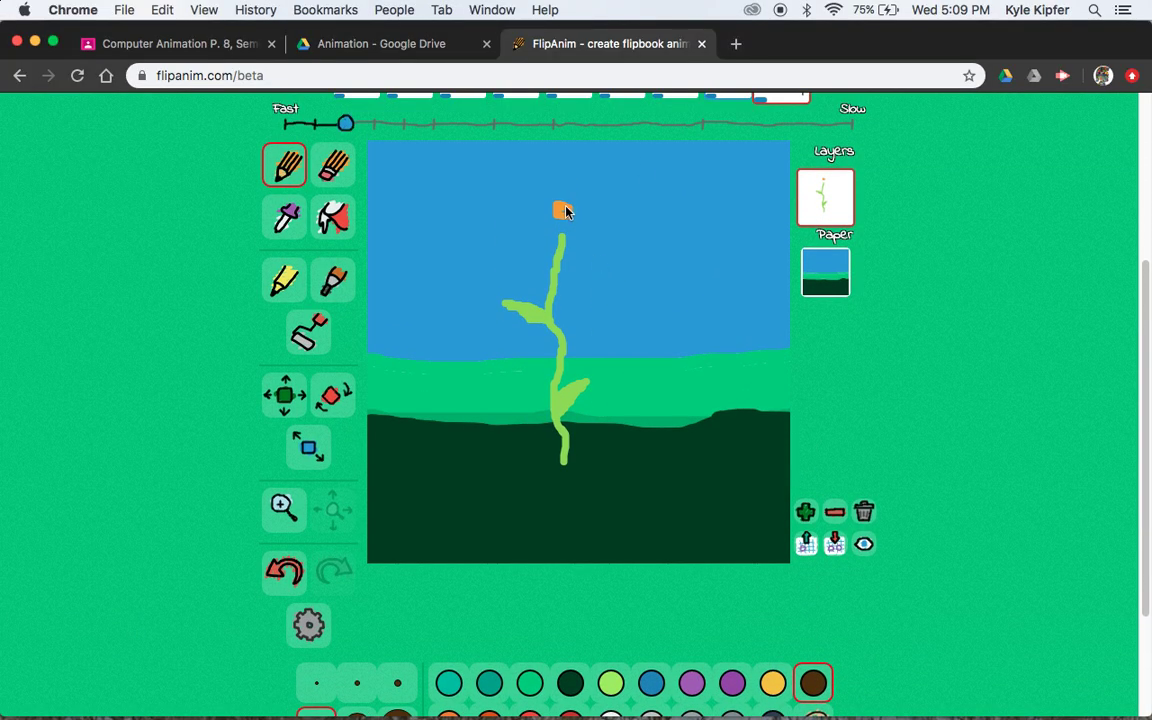
left_click_drag(556, 211, 553, 214)
scroll(613, 342, "up", 2)
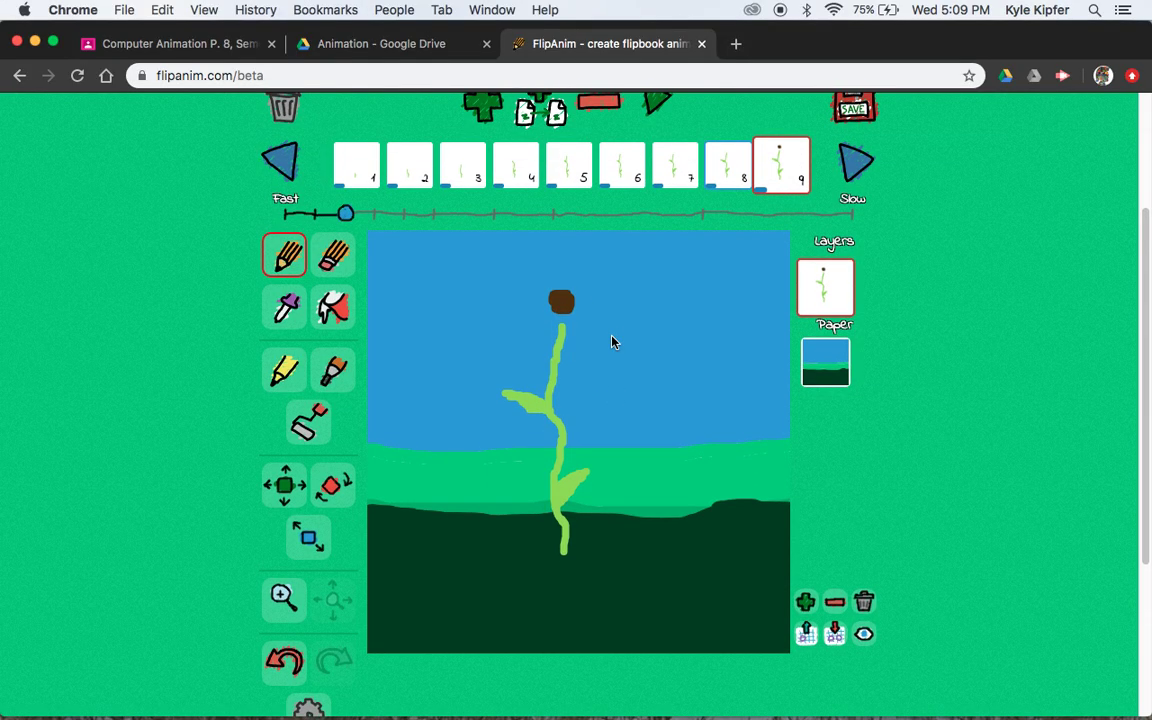
scroll(540, 200, "up", 2)
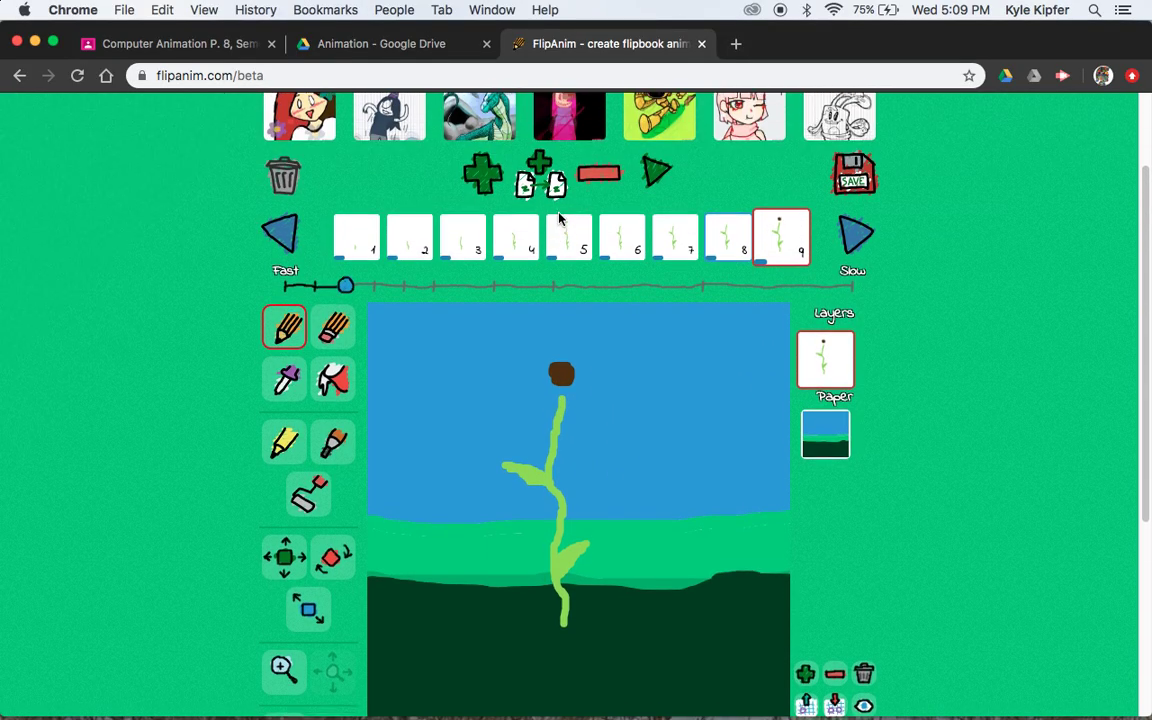
left_click(548, 172)
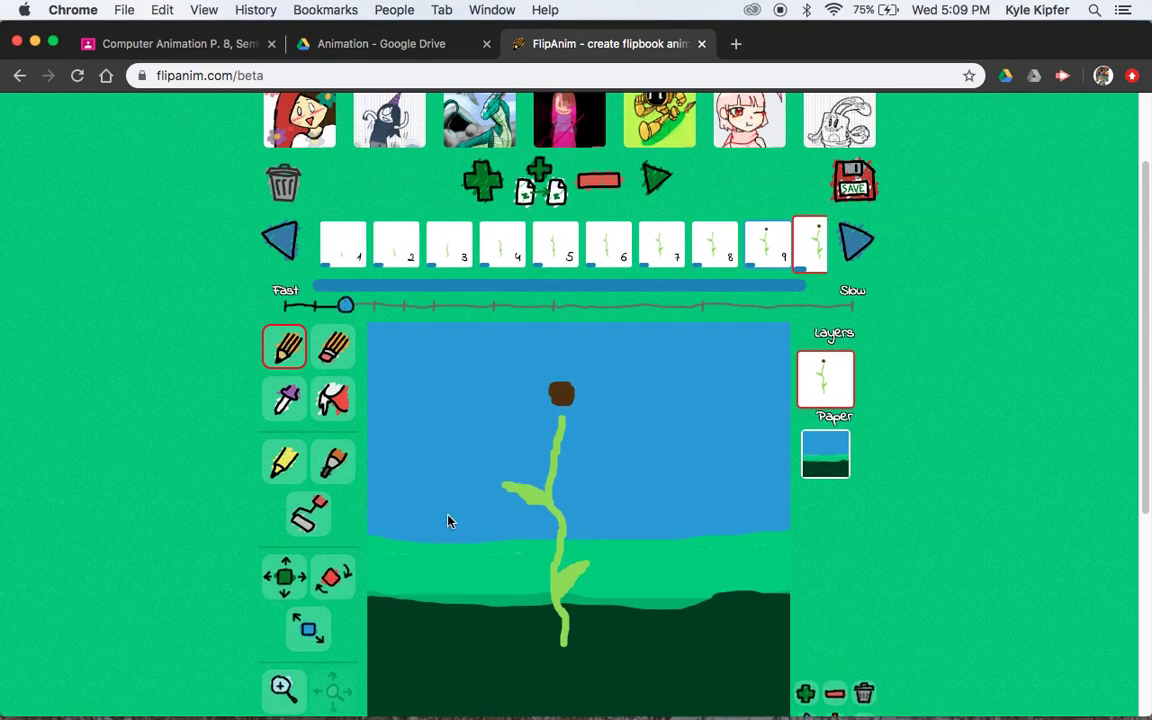
- In yellow with a thinner brush, outline a petal under the bud and fill it
scroll(450, 522, "down", 5)
left_click(773, 641)
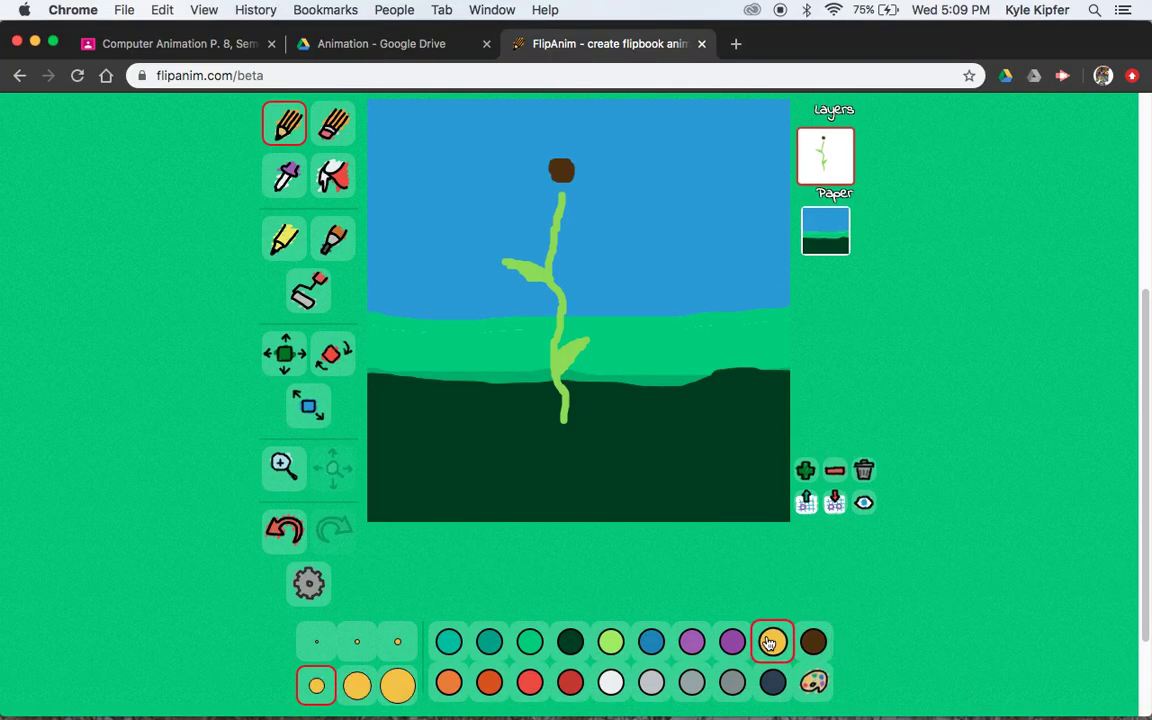
left_click(397, 641)
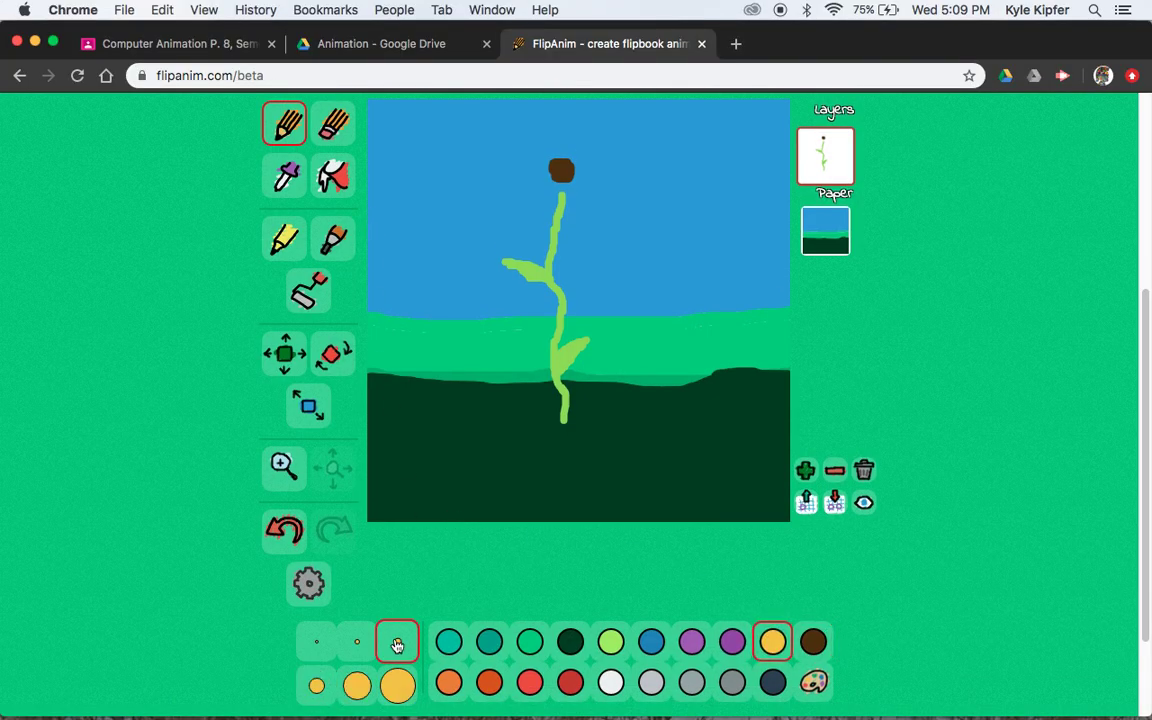
scroll(391, 236, "up", 2)
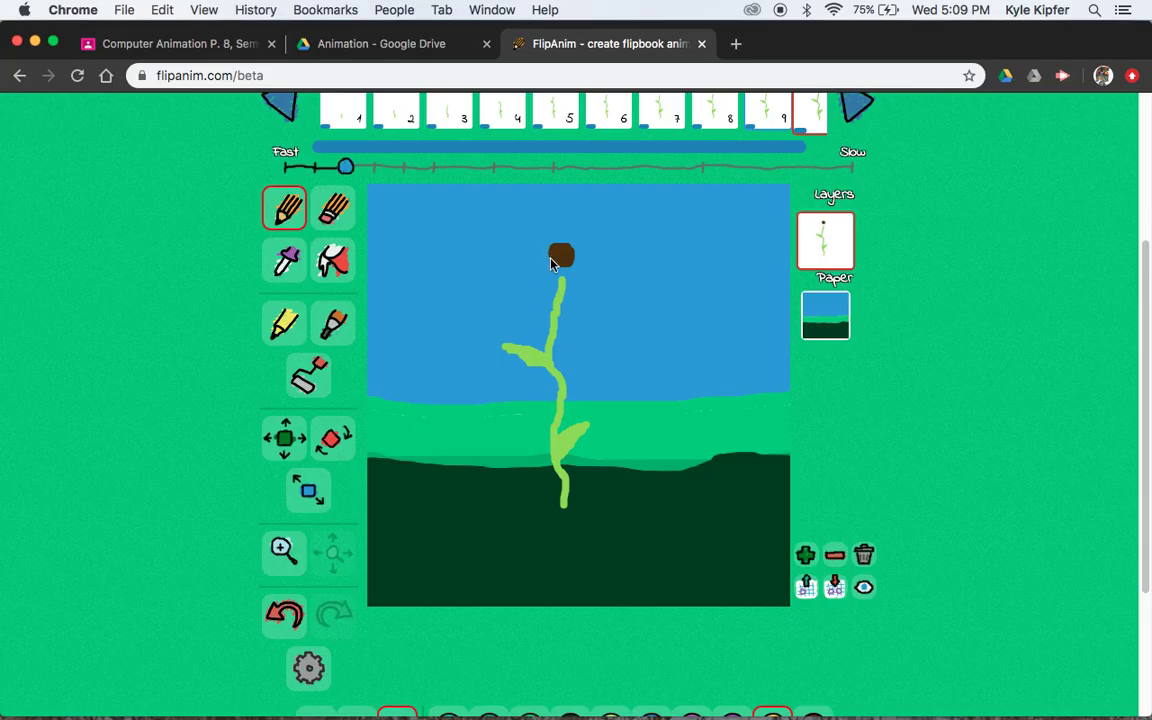
left_click_drag(543, 291, 555, 277)
key("e")
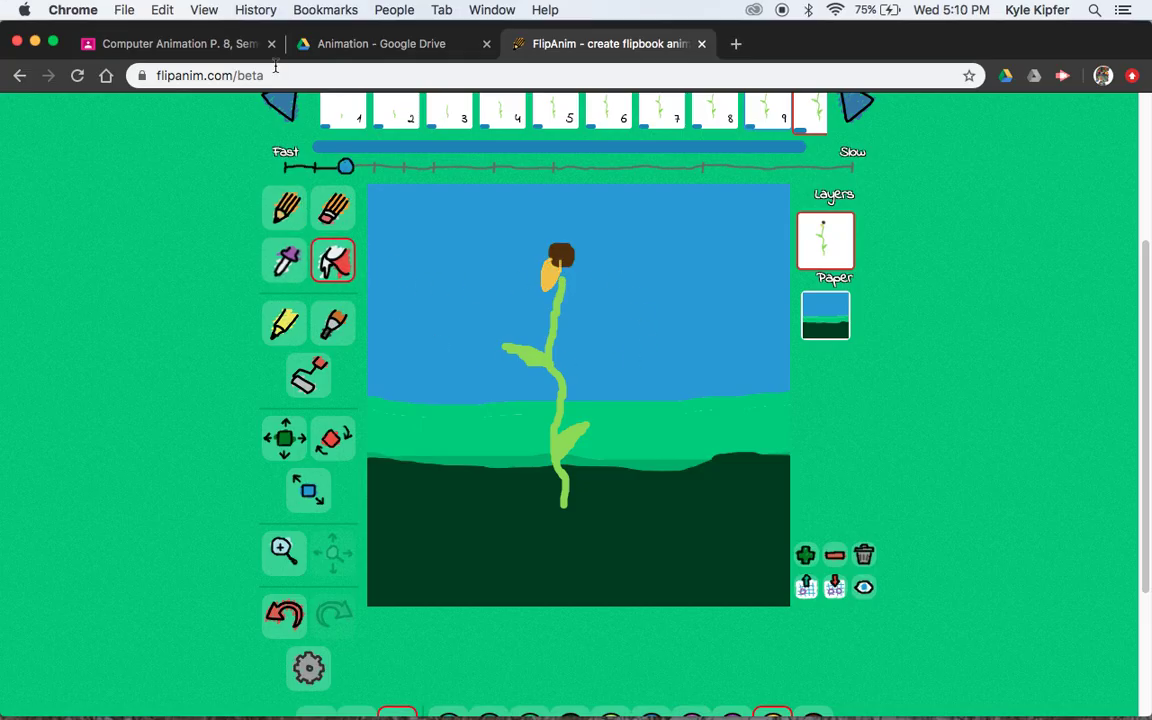
scroll(620, 226, "up", 2)
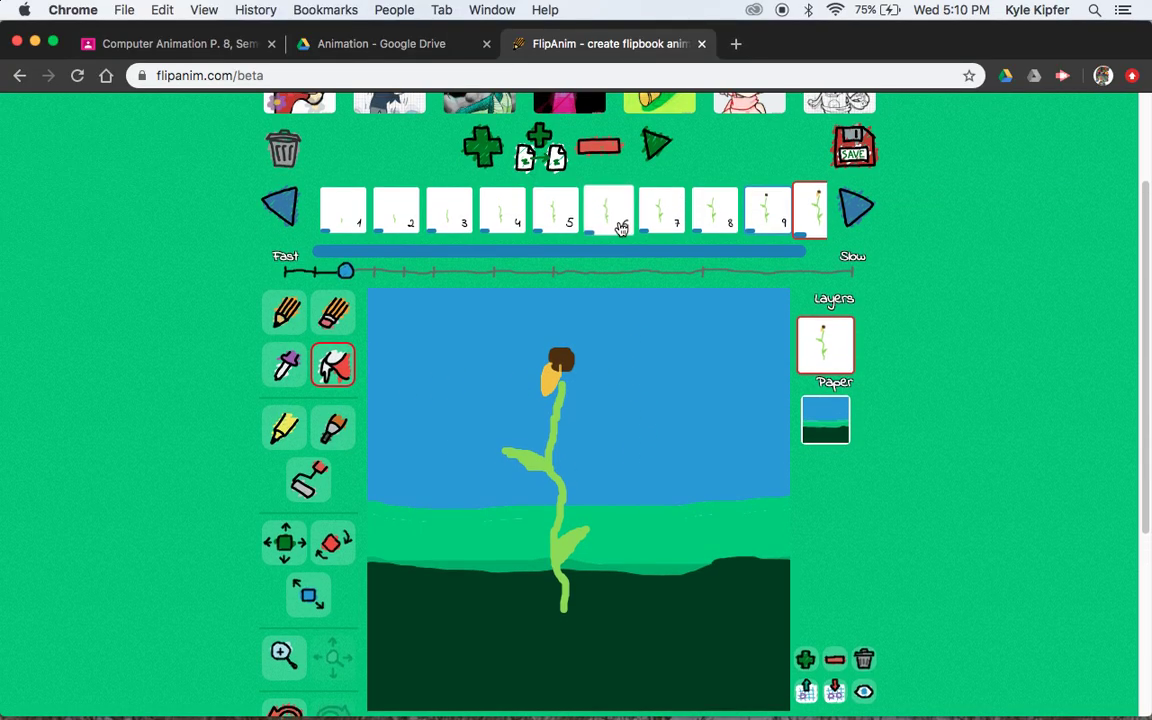
- Copy the frame as frame 11 and draw and fill a second petal
left_click(538, 150)
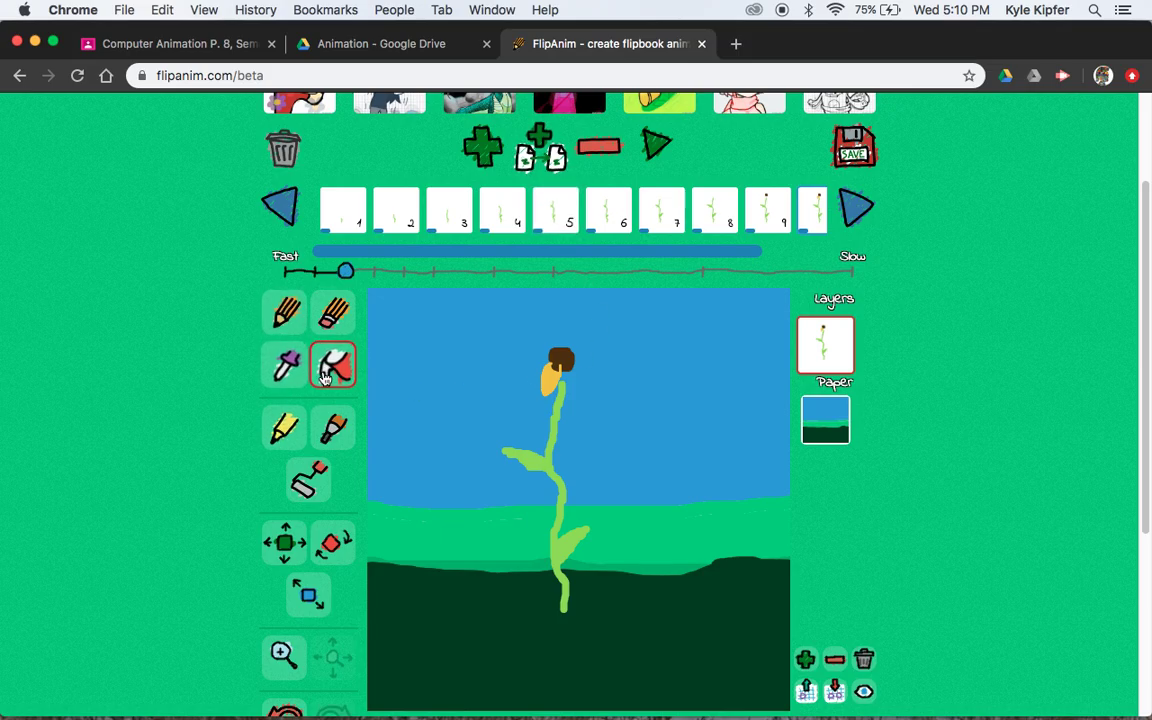
key("p")
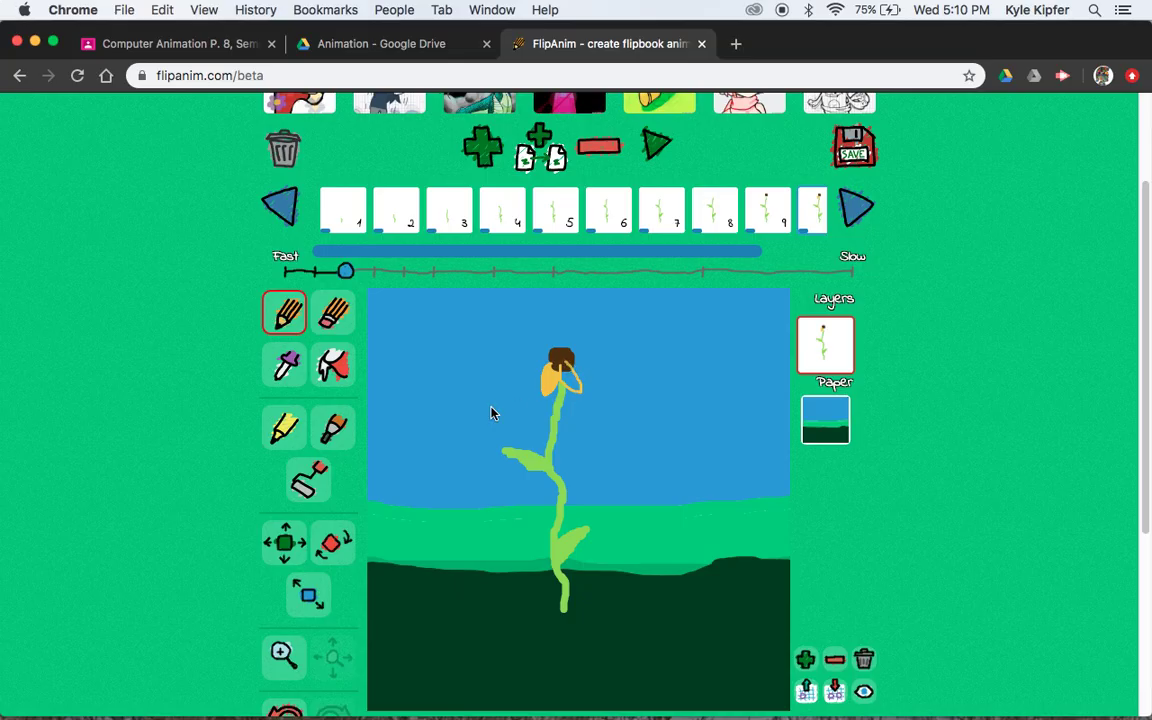
left_click(333, 365)
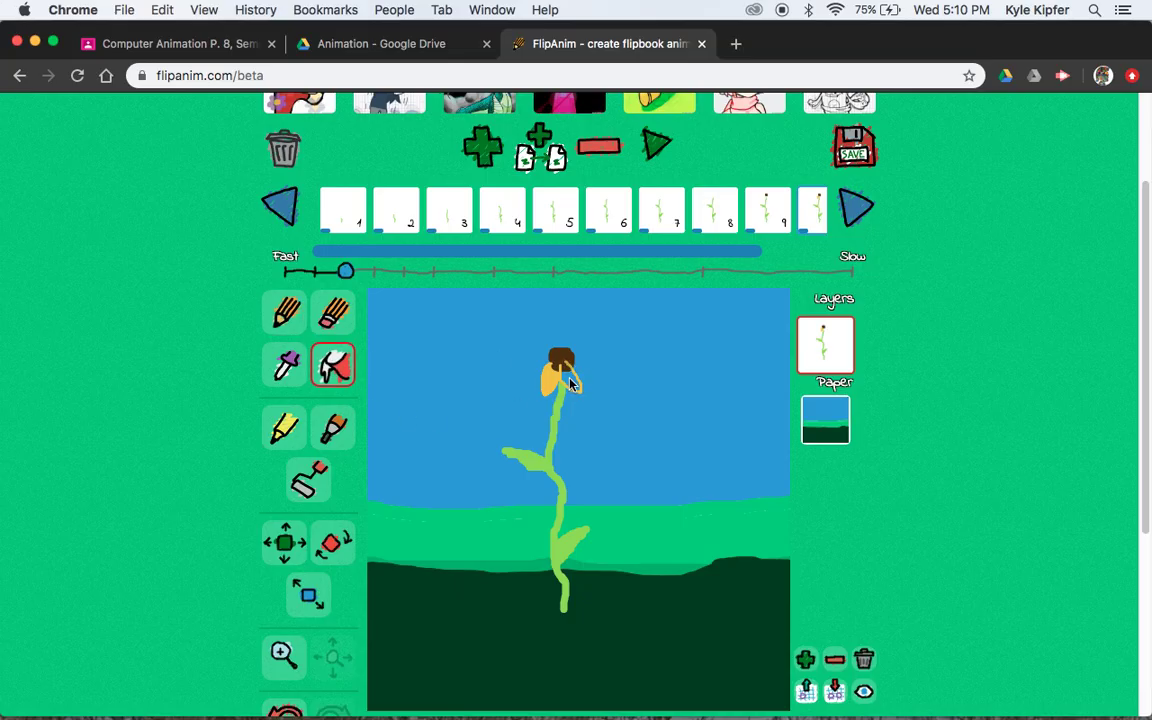
left_click(286, 310)
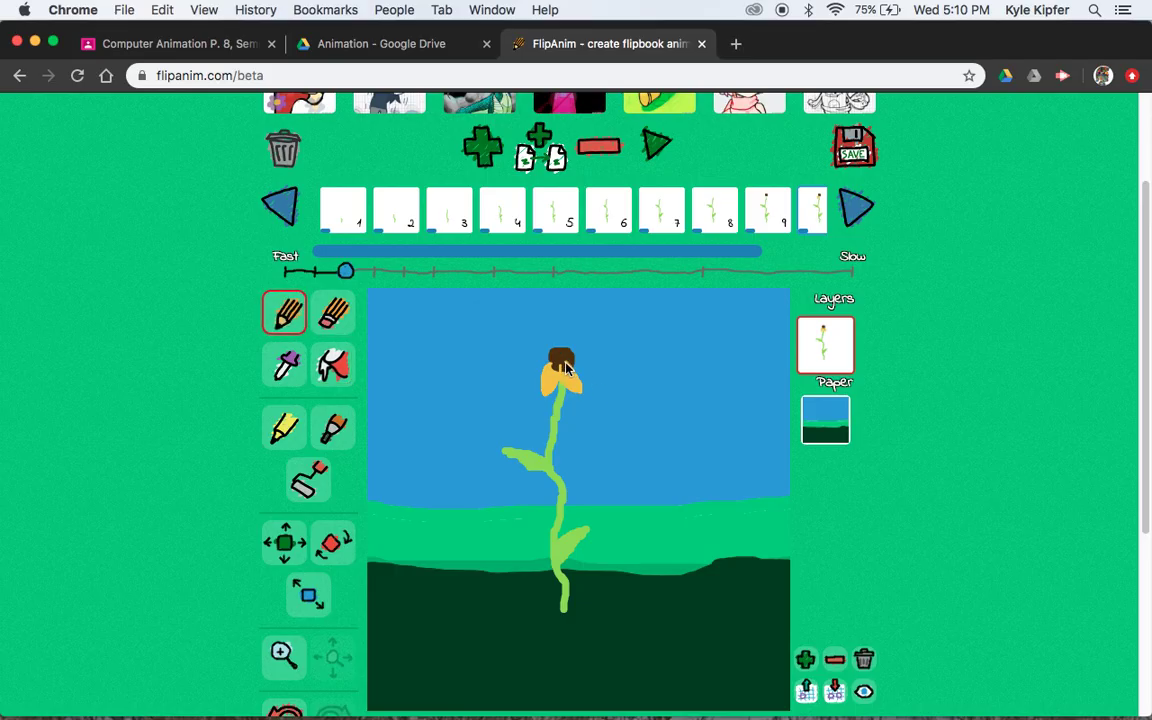
- Draw a stroke out from the flower head, then remove the stray loop beside it
mouse_move(580, 378)
left_mouse_down()
mouse_move(605, 386)
mouse_move(594, 364)
mouse_move(560, 358)
left_mouse_up()
left_click(333, 365)
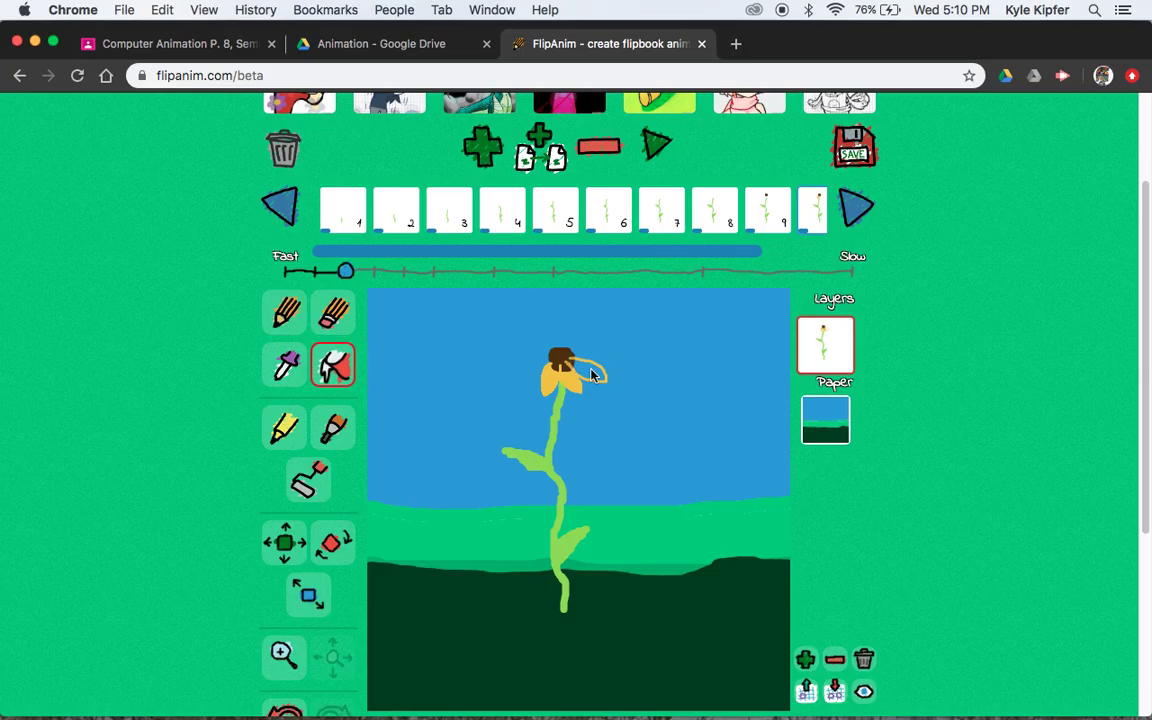
left_click(591, 375)
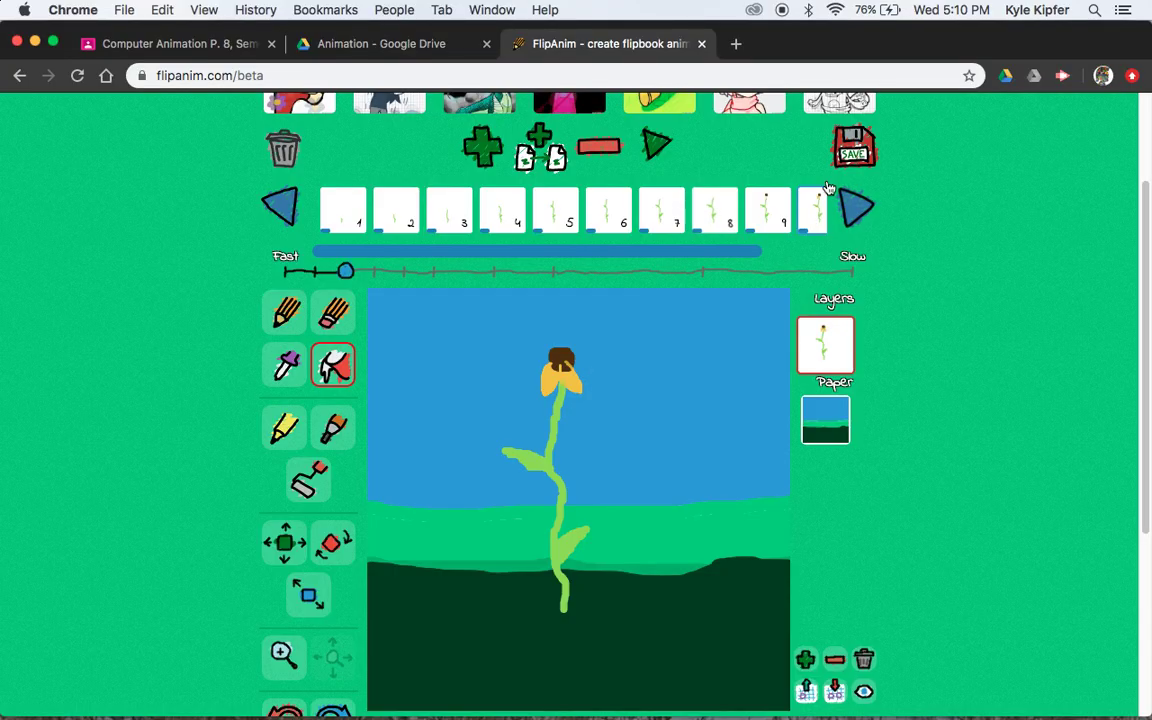
- Check the drawings on frames 9 and 10, then select frame 11 for drawing
left_click(767, 212)
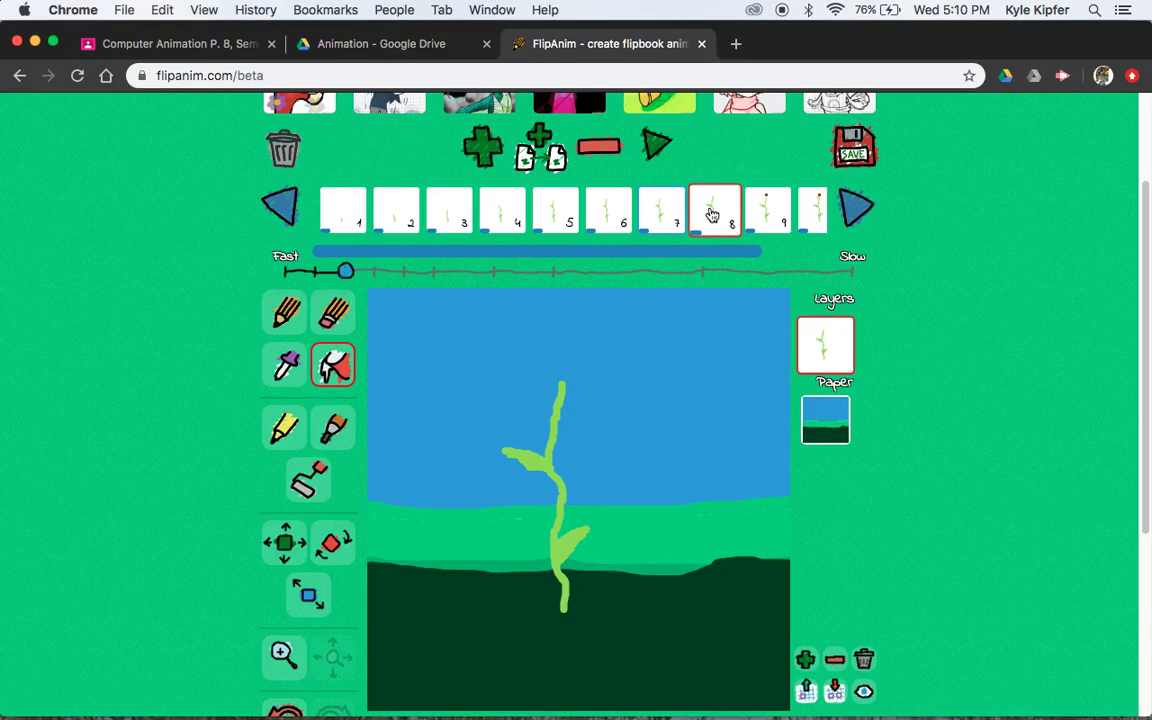
left_click(806, 218)
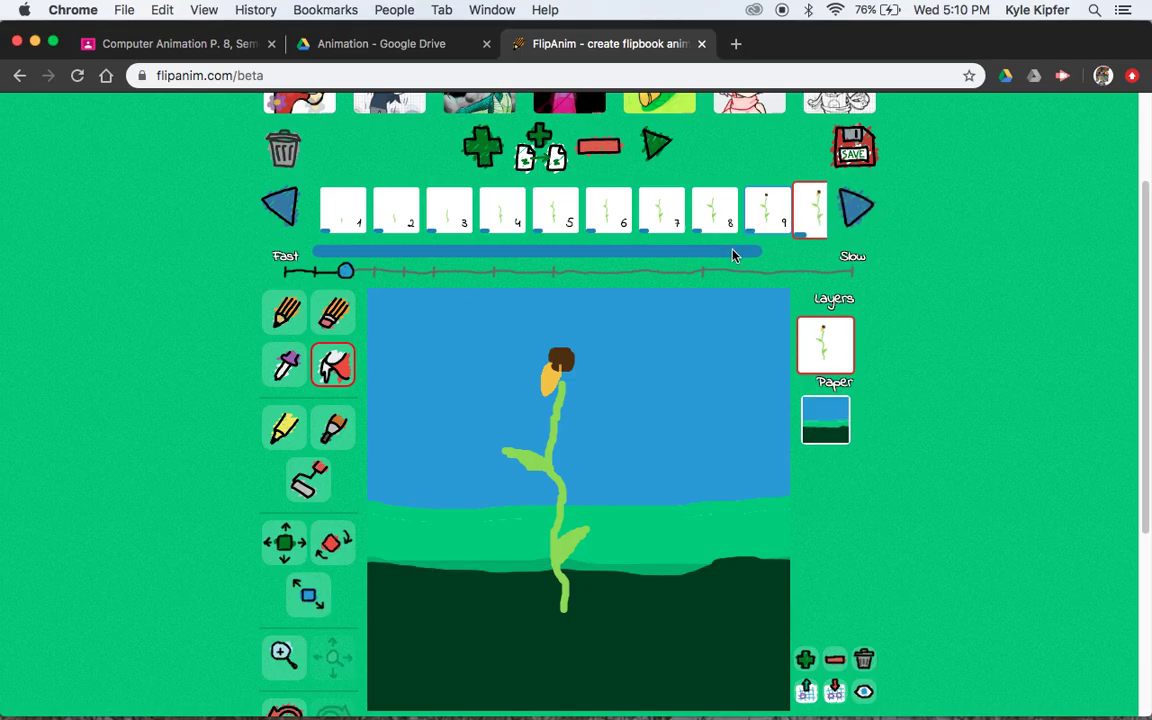
left_click_drag(732, 255, 795, 257)
left_click(808, 220)
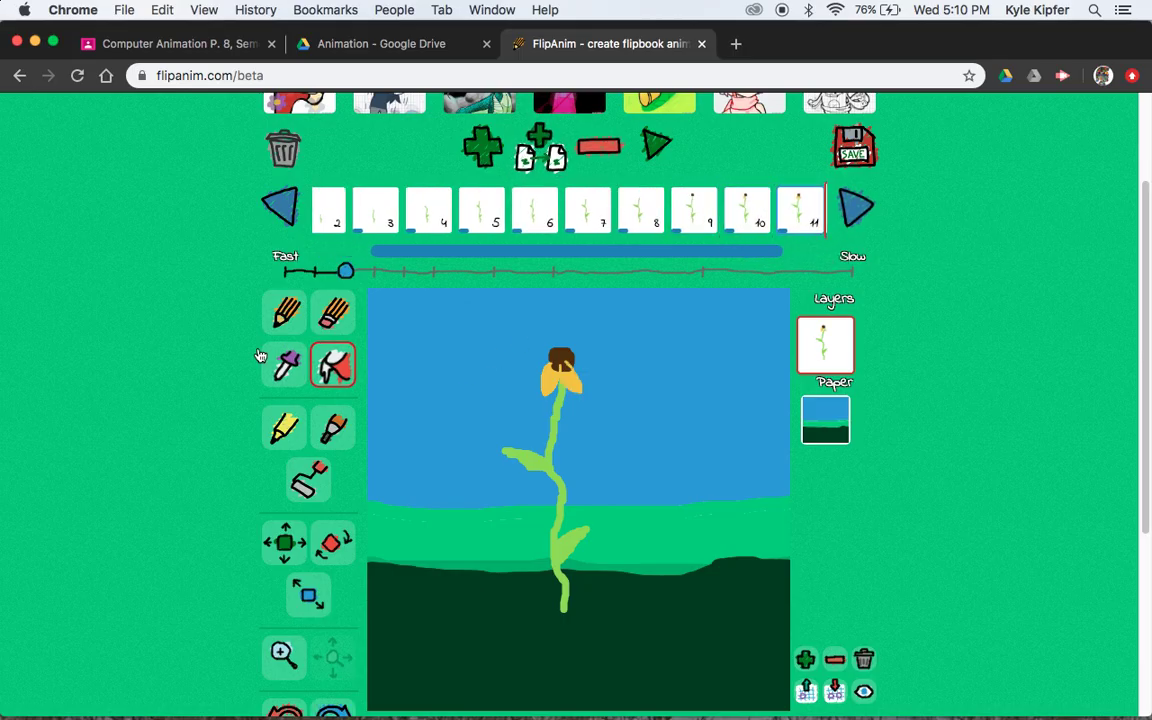
- Outline and fill yellow petals to the right, upper right and above the brown centre
left_click(284, 312)
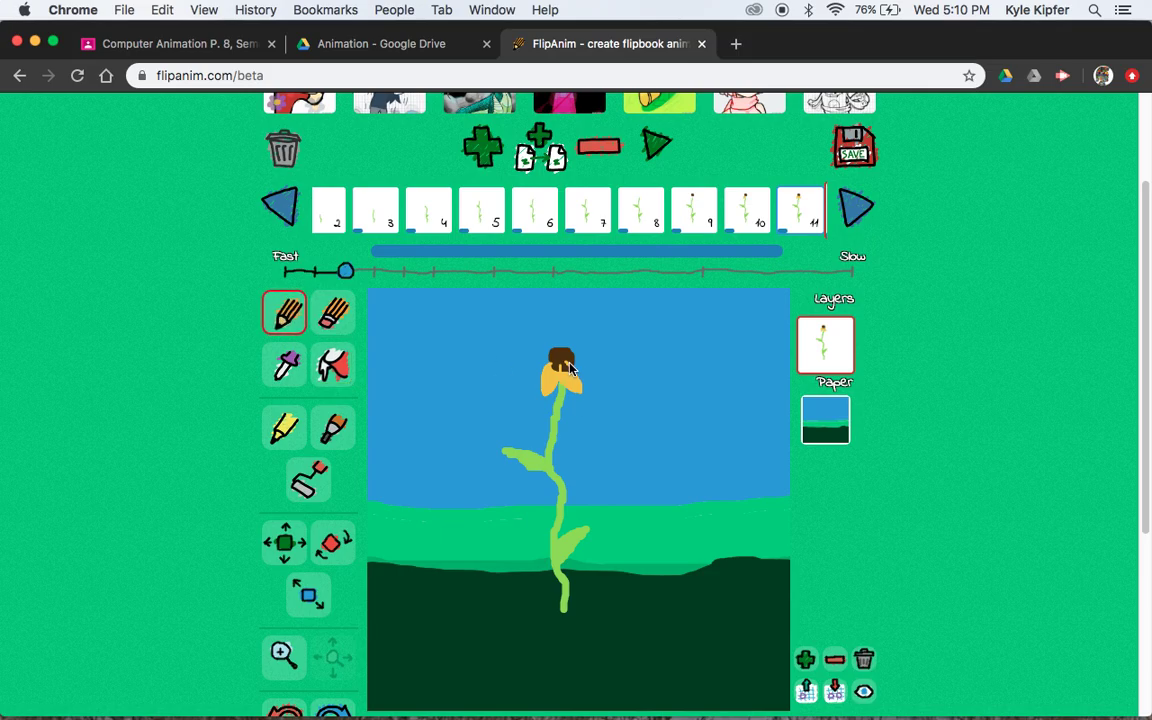
mouse_move(568, 370)
left_mouse_down()
mouse_move(615, 378)
mouse_move(575, 364)
left_mouse_up()
left_click(333, 365)
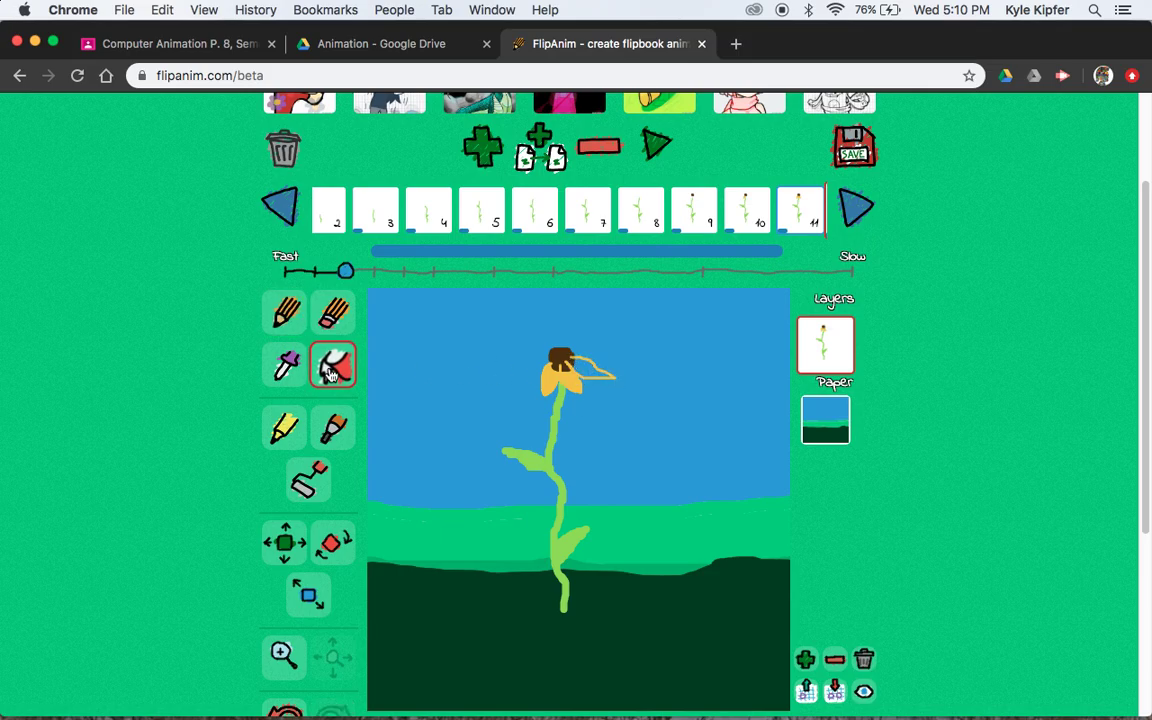
left_click(602, 373)
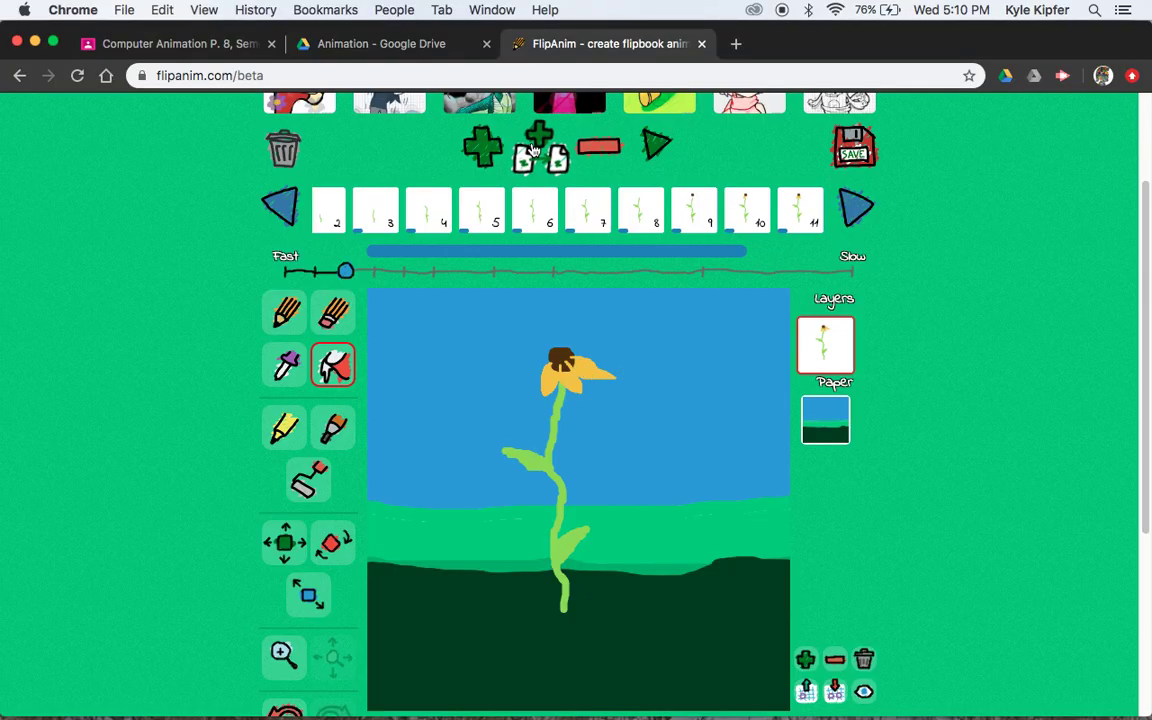
left_click(284, 312)
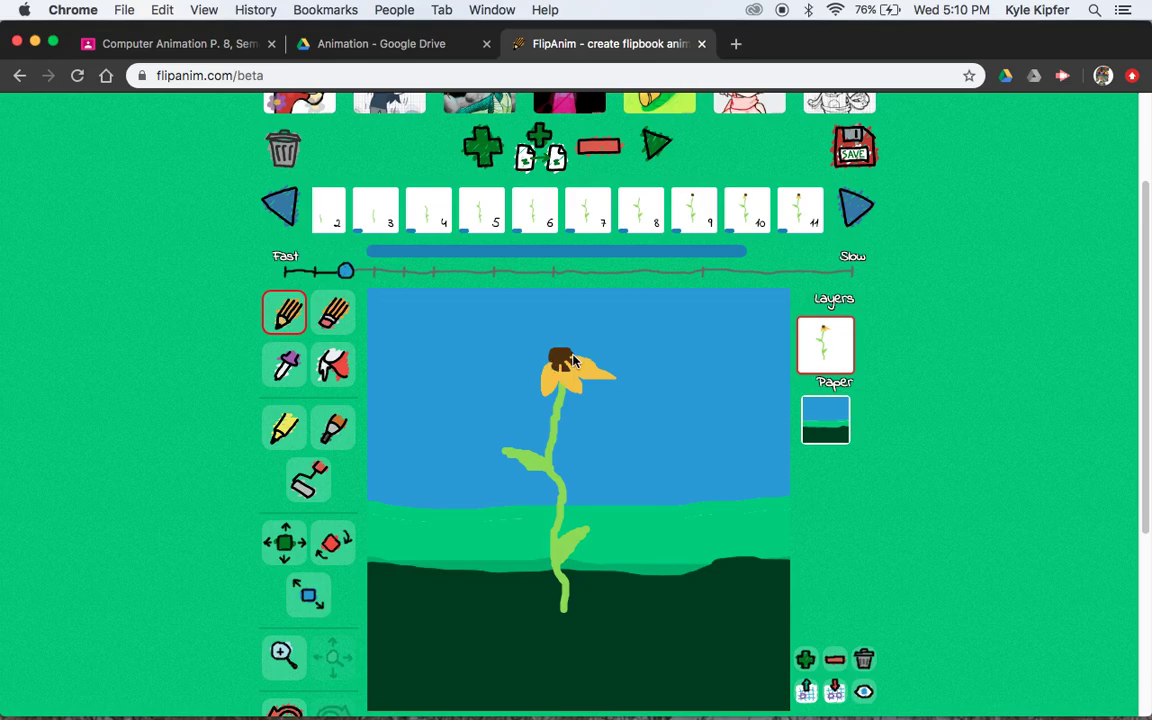
mouse_move(622, 346)
left_mouse_down()
mouse_move(596, 338)
mouse_move(568, 352)
left_mouse_up()
left_click(333, 365)
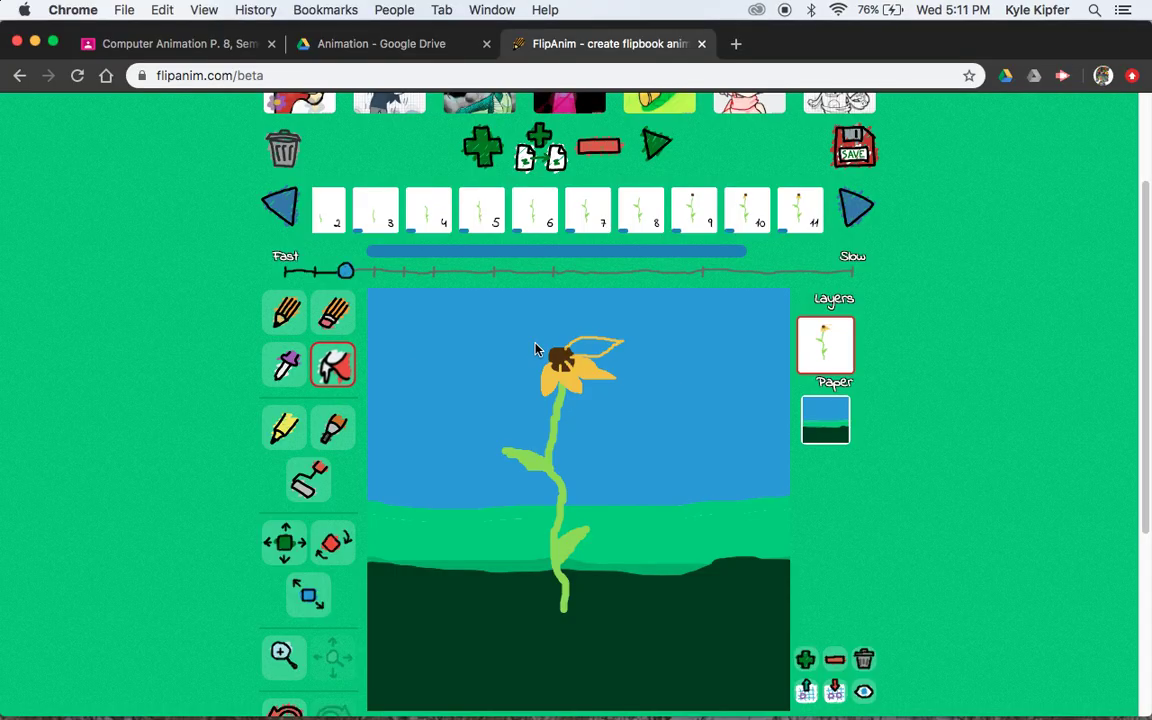
left_click(593, 352)
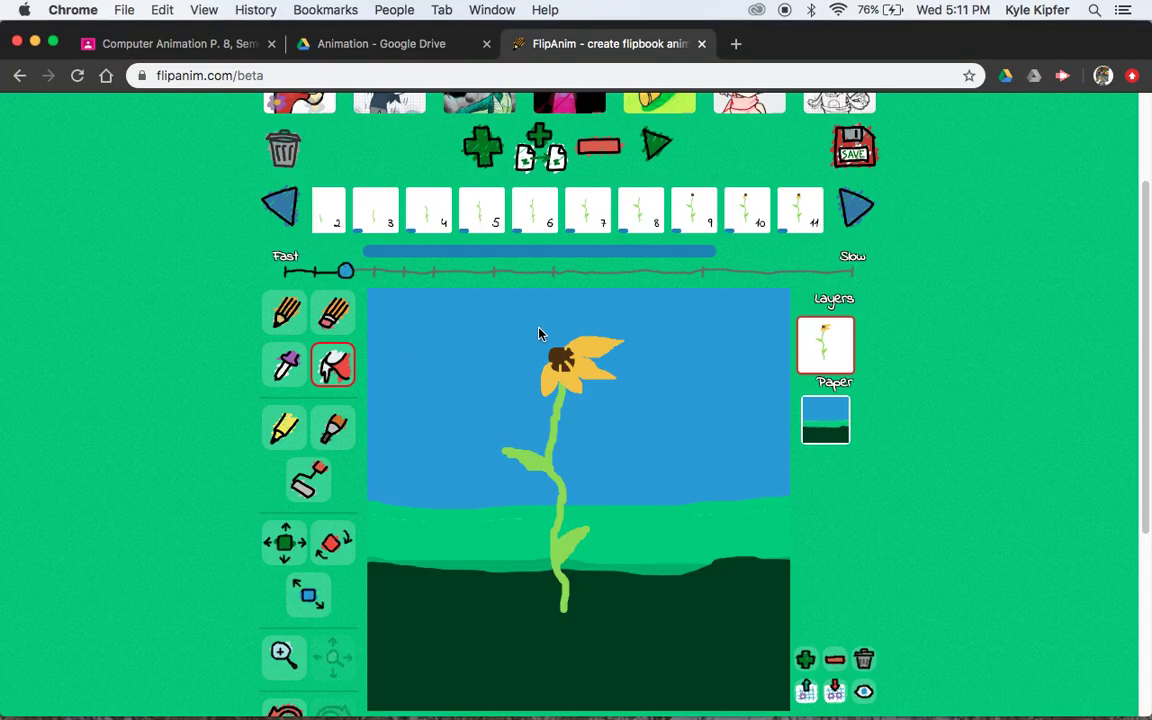
left_click(287, 308)
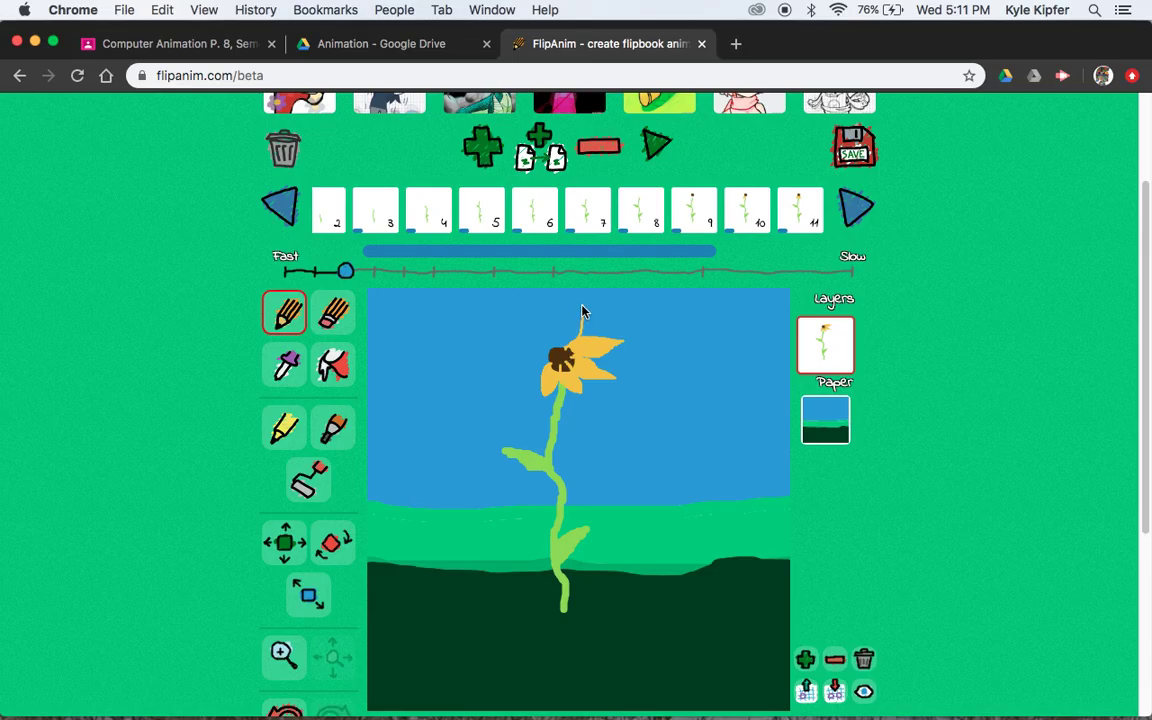
left_click_drag(583, 312, 562, 357)
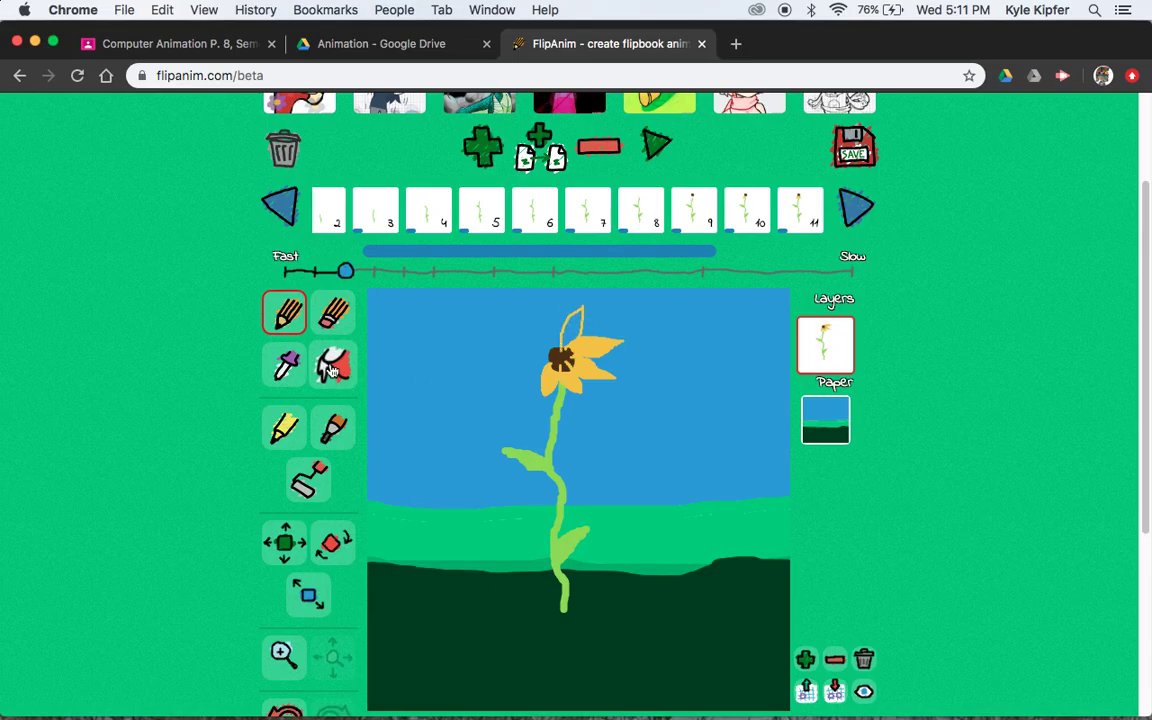
left_click(333, 365)
- Fill the top petal yellow, copy the frame, and add a yellow top-left petal
left_click(573, 330)
left_click(540, 150)
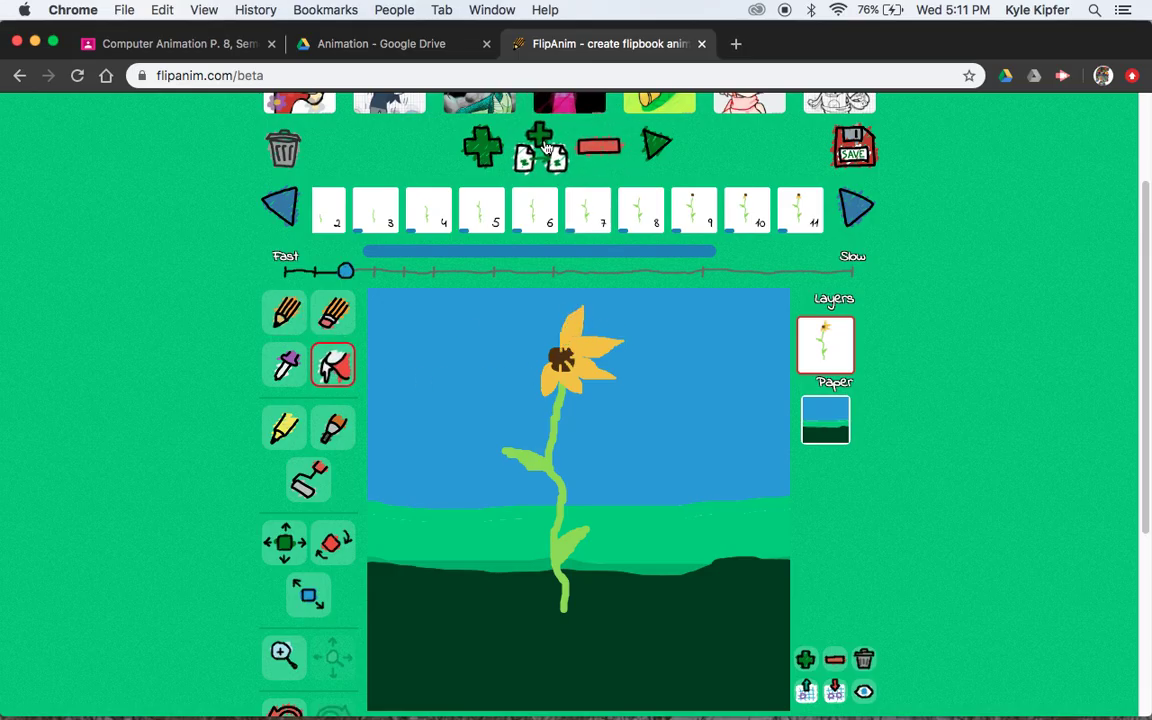
left_click(290, 316)
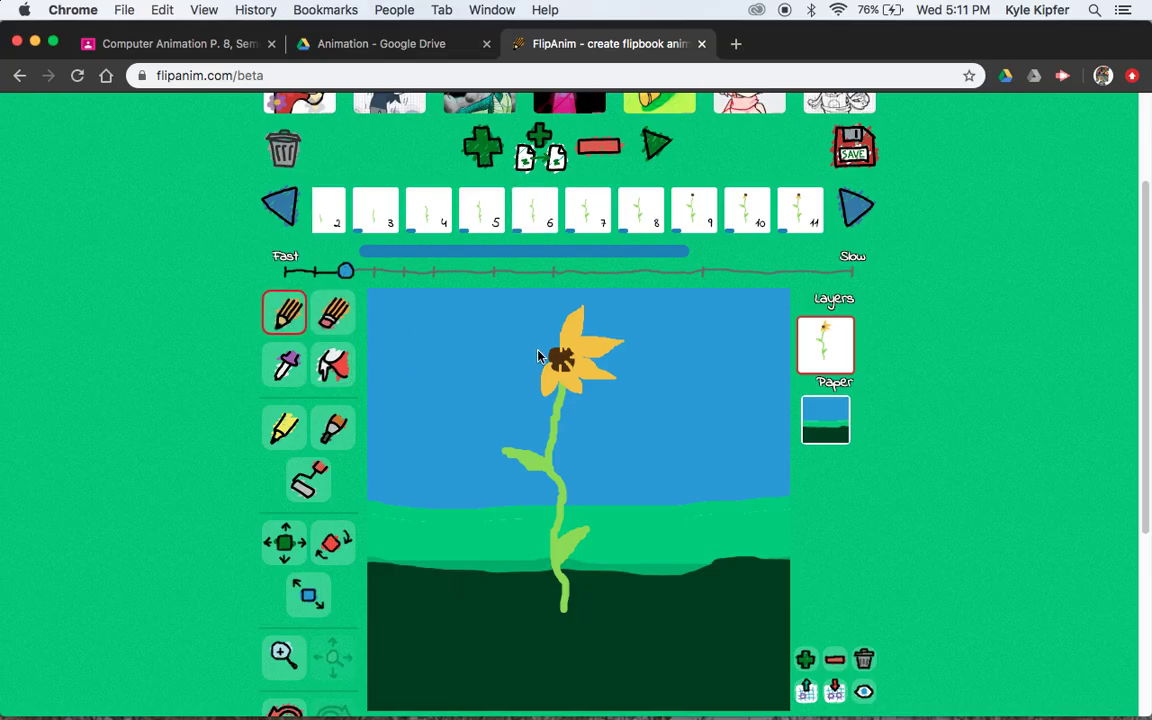
mouse_move(561, 334)
left_mouse_down()
mouse_move(534, 309)
mouse_move(554, 351)
left_mouse_up()
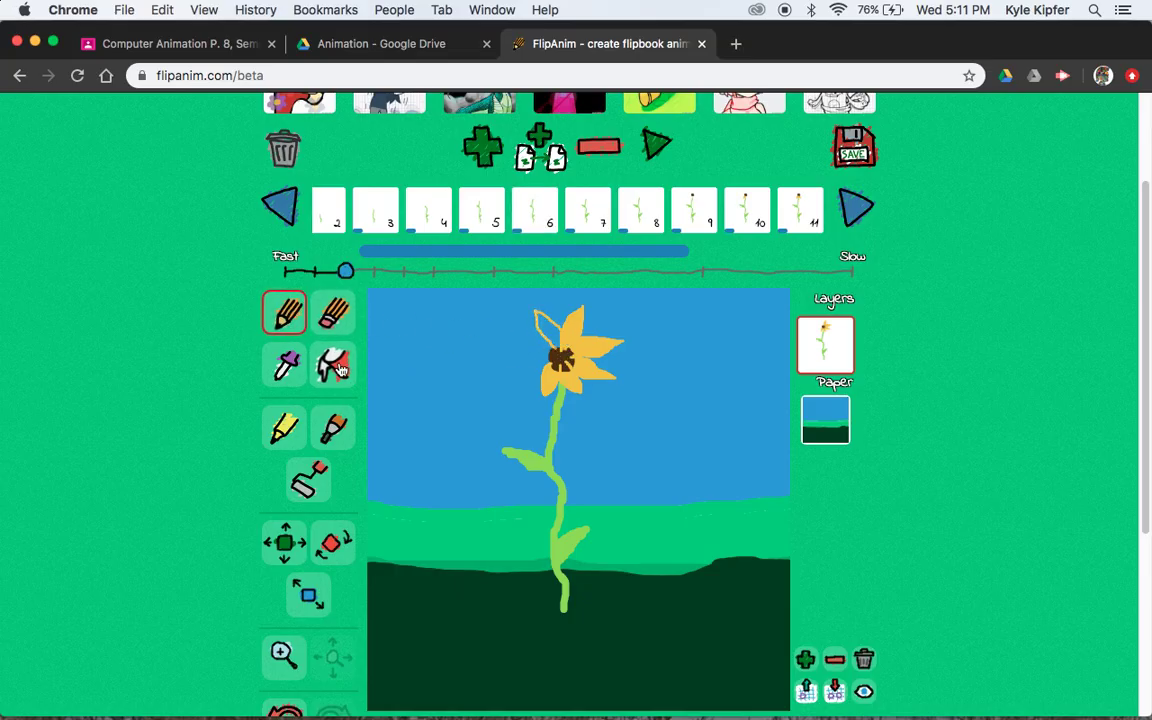
key("f")
left_click(550, 330)
- Outline and fill two more yellow pointed petals left of the brown centre
key("p")
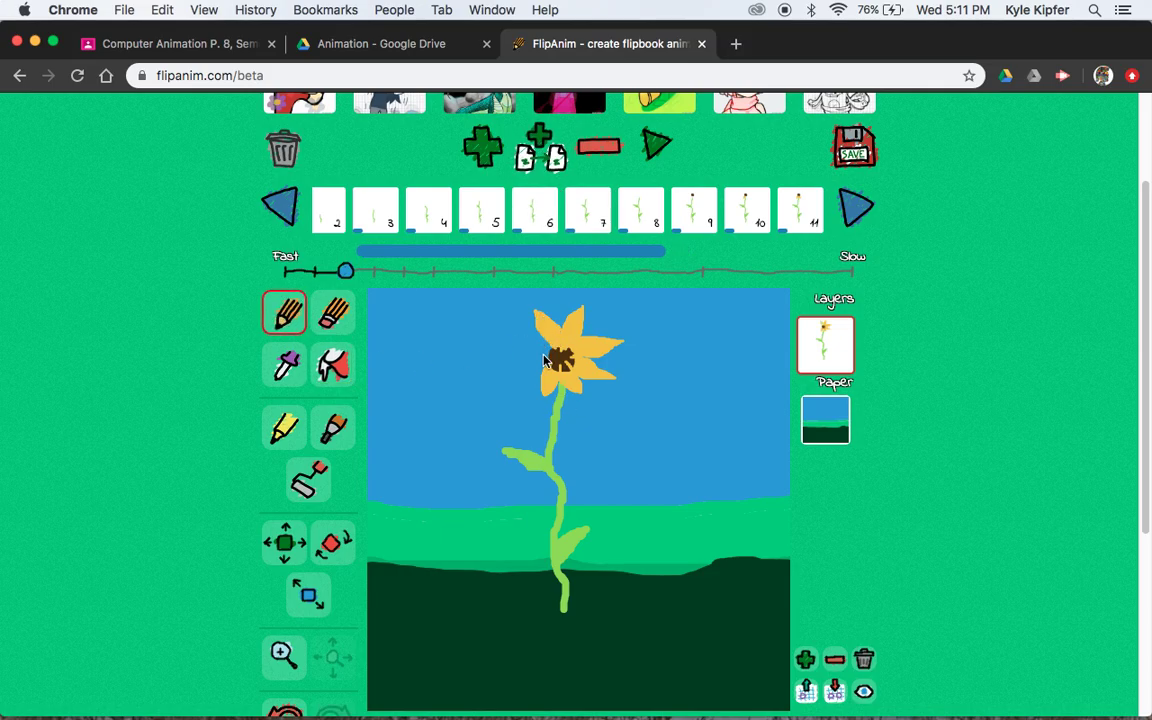
mouse_move(551, 350)
left_mouse_down()
mouse_move(513, 337)
mouse_move(557, 358)
left_mouse_up()
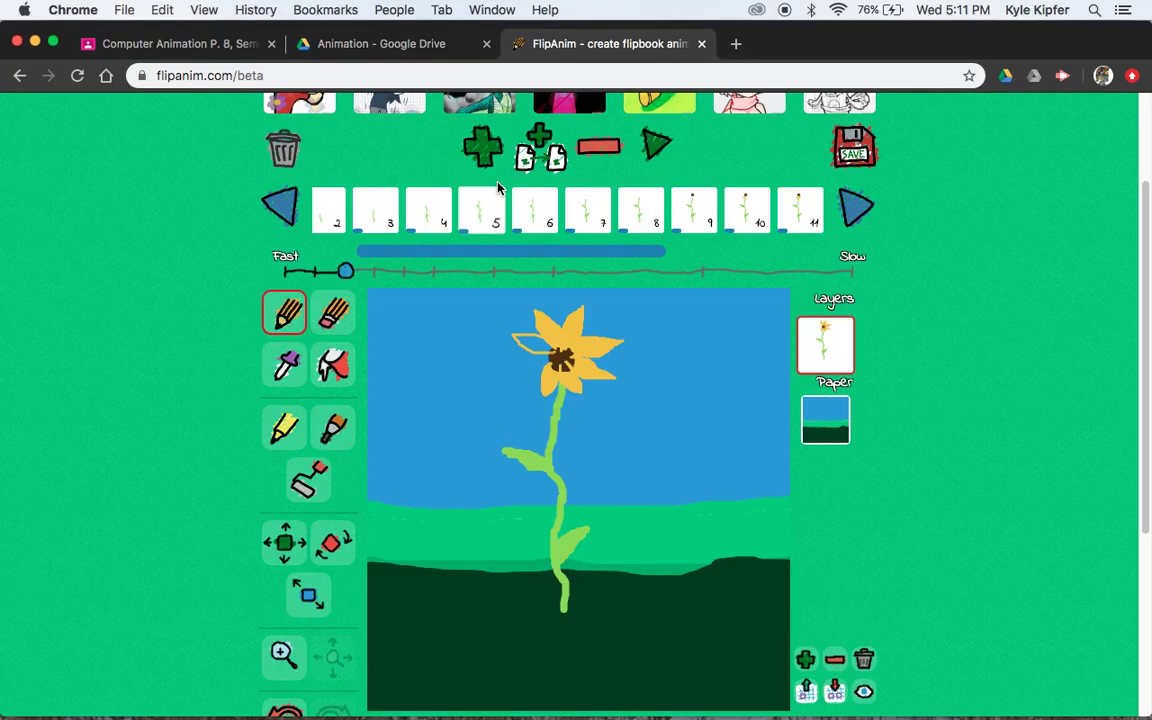
left_click(341, 371)
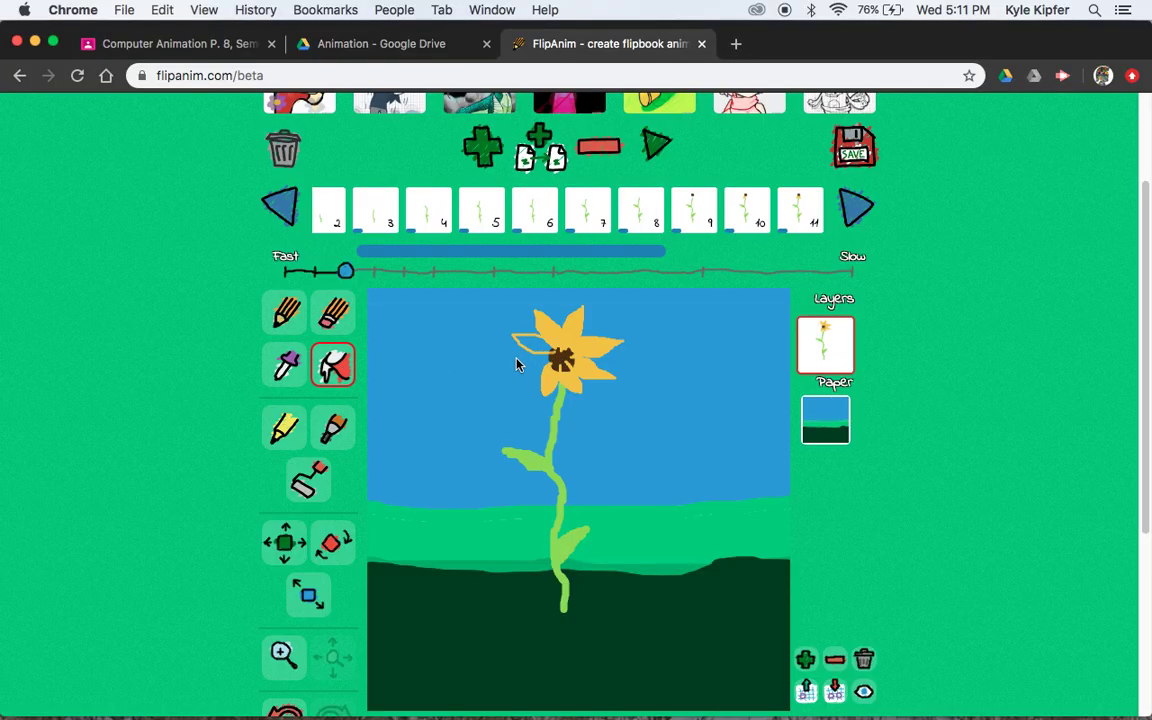
left_click(532, 345)
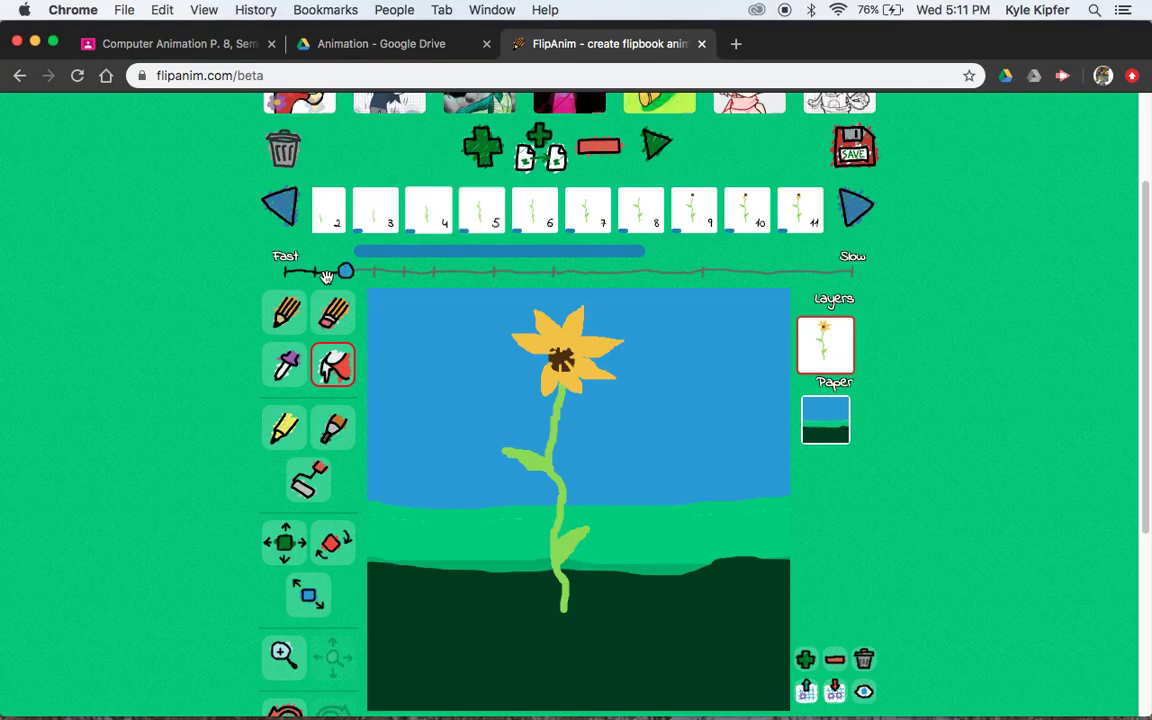
left_click(285, 312)
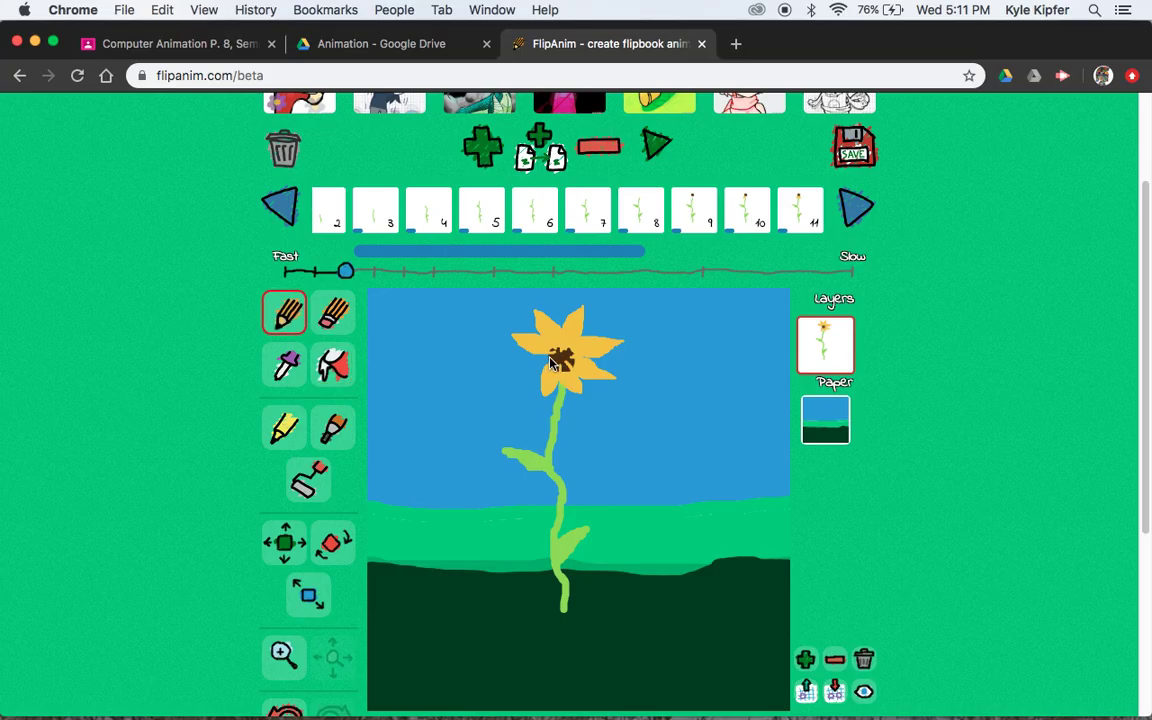
mouse_move(548, 360)
left_mouse_down()
mouse_move(517, 368)
mouse_move(550, 365)
left_mouse_up()
left_click(333, 365)
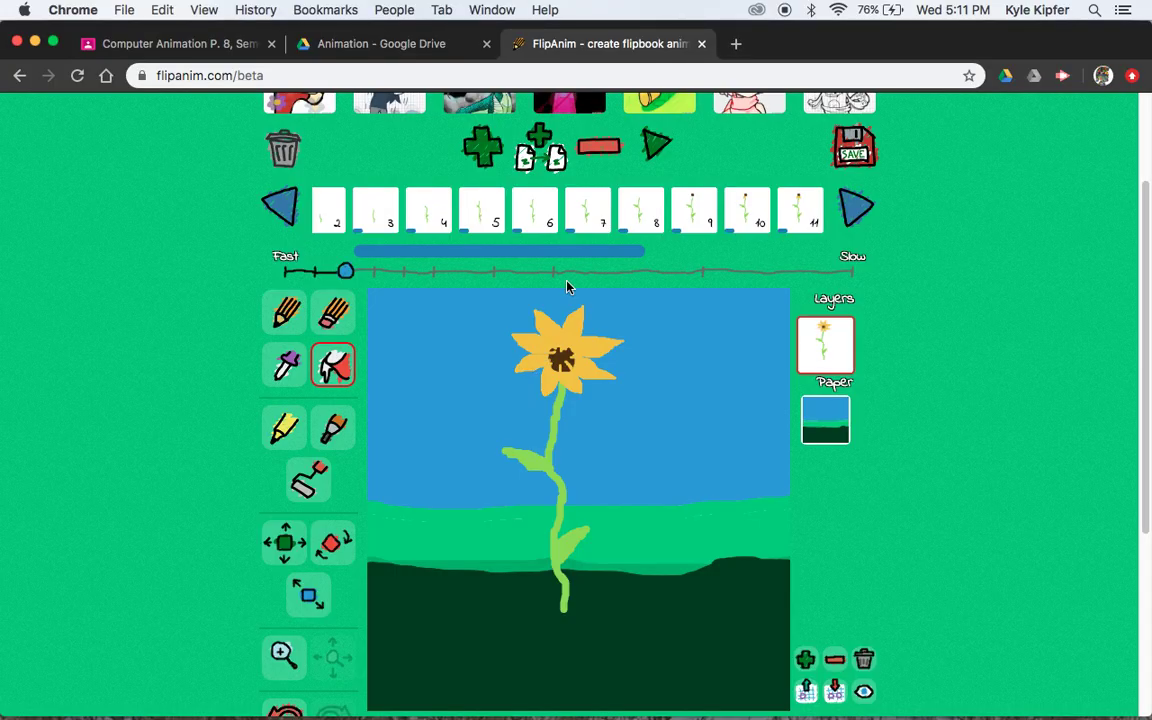
- Play the flipbook, try fastest and slowest speeds, and leave playback near fastest
left_click(657, 149)
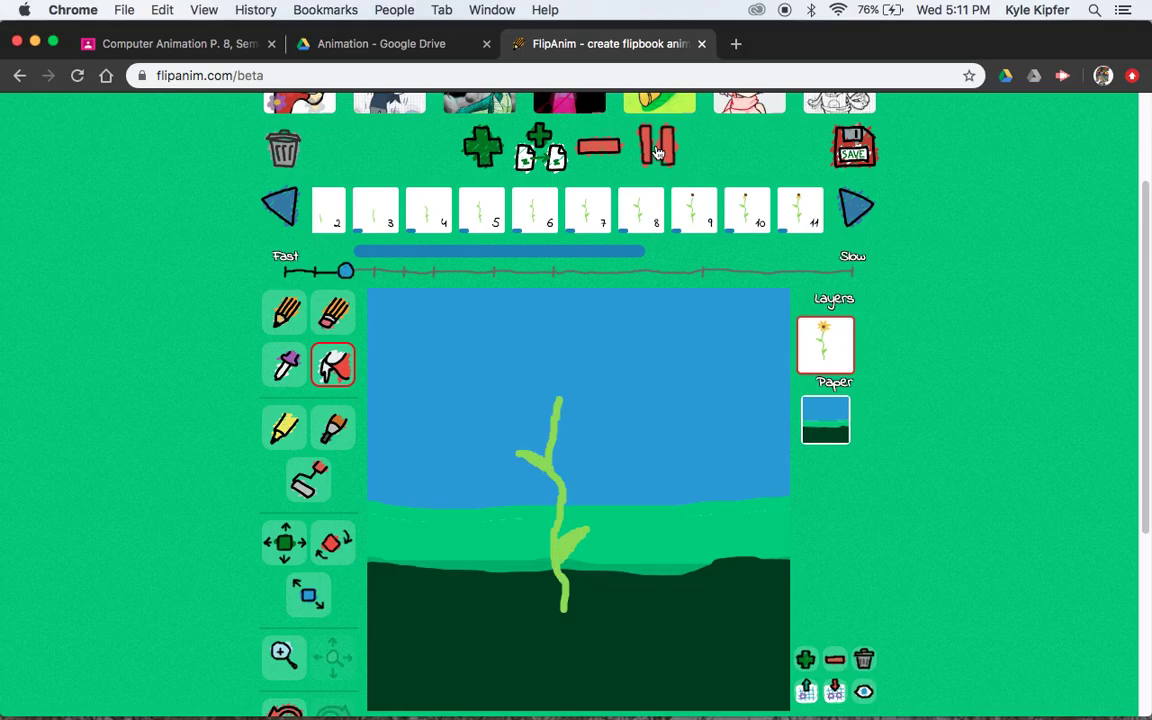
mouse_move(345, 272)
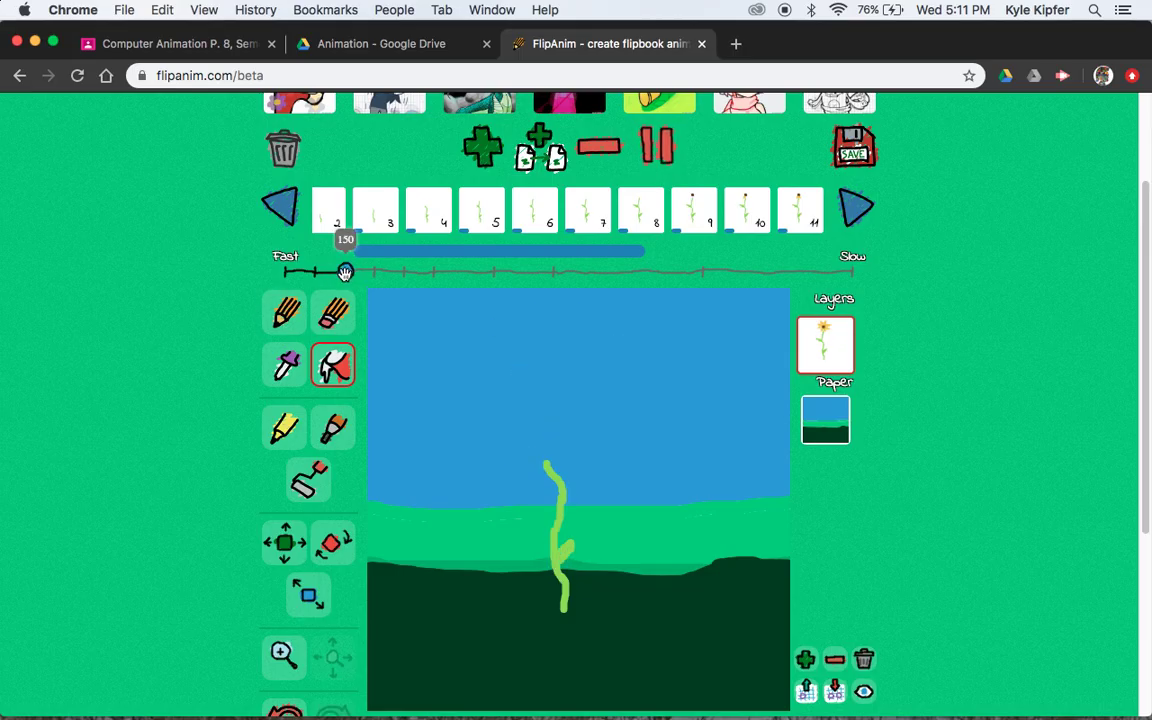
left_click_drag(345, 272, 268, 282)
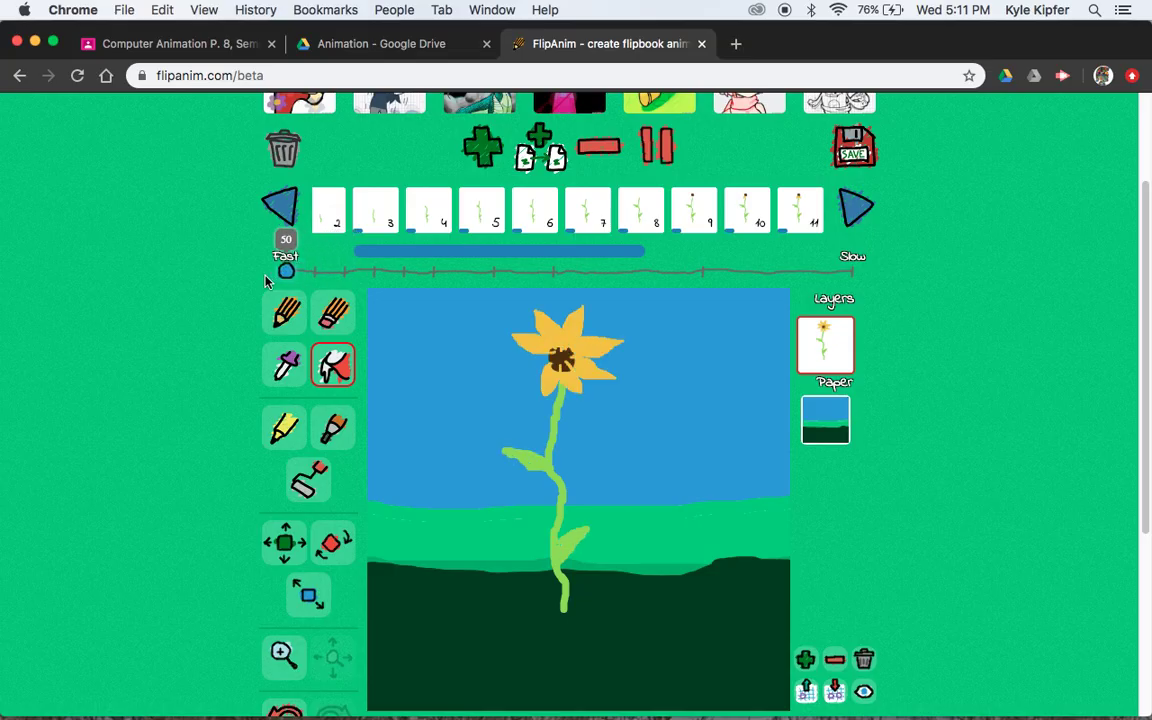
left_click(347, 274)
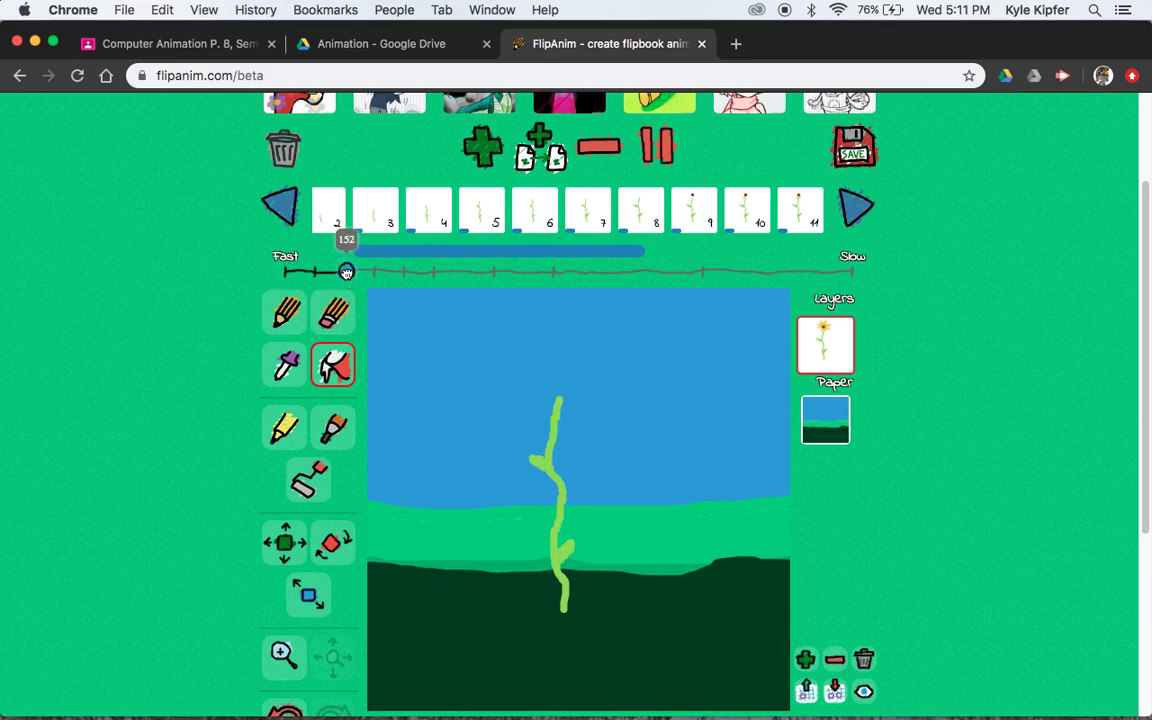
left_click_drag(346, 272, 902, 296)
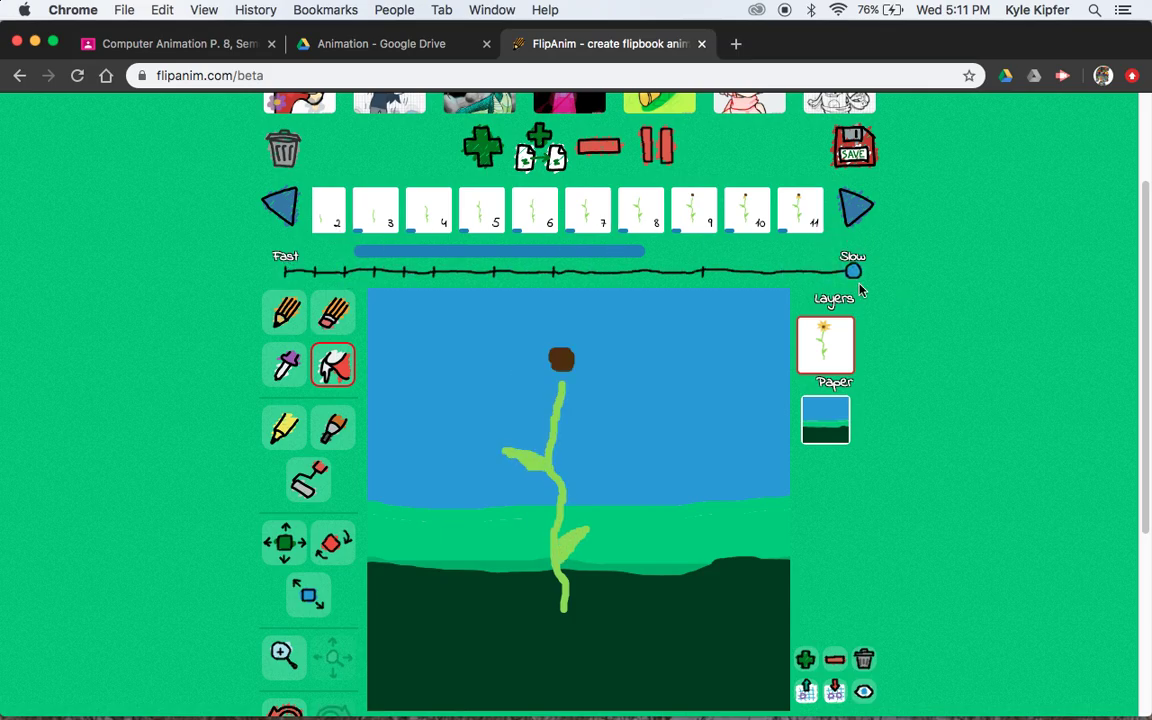
mouse_move(851, 272)
left_click_drag(851, 272, 220, 284)
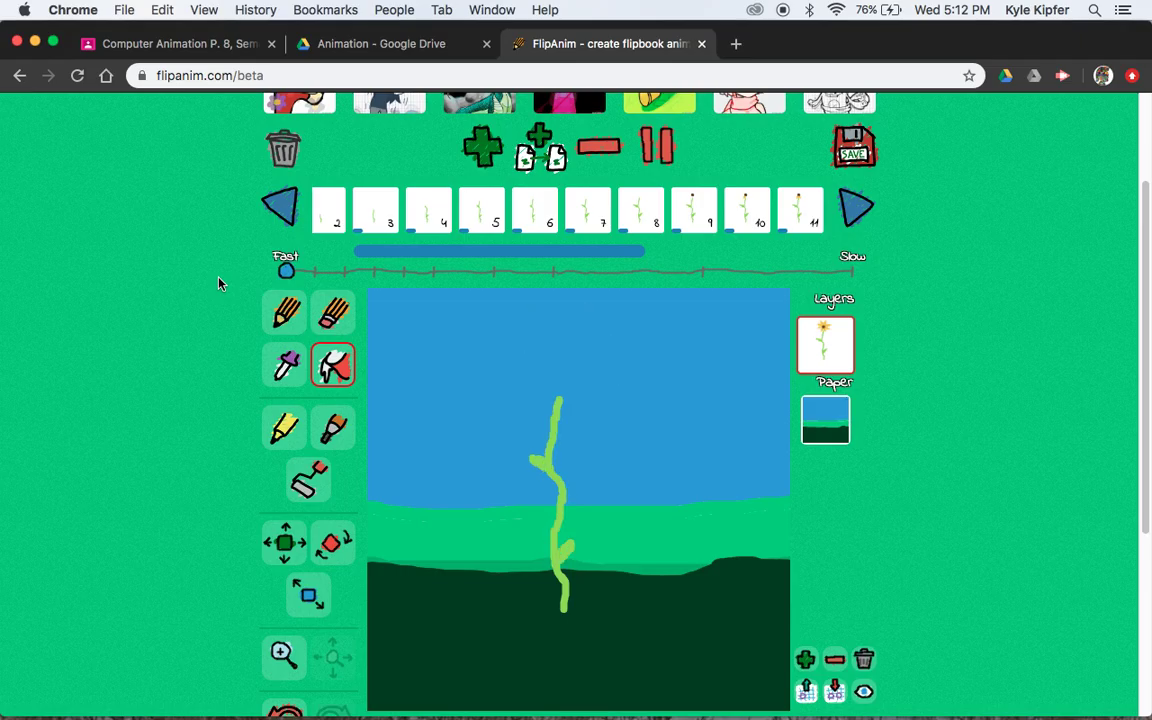
scroll(615, 470, "down", 3)
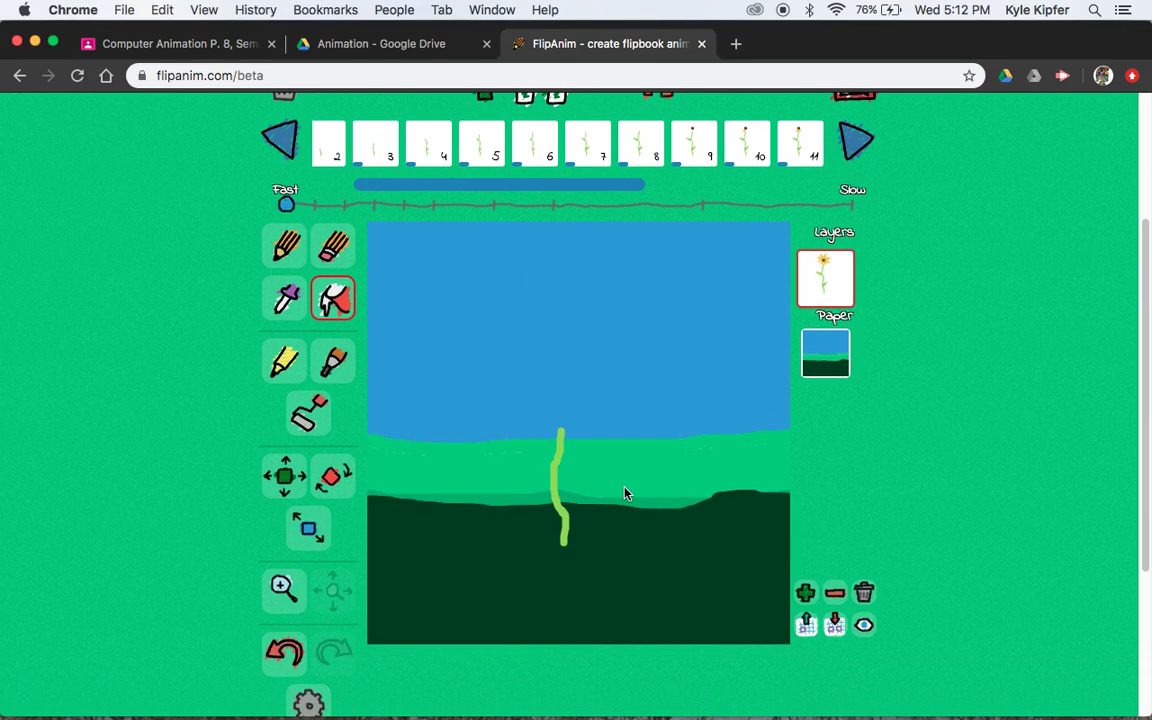
- Save the animation as public with the title 'okbloomer' and submit it for upload
scroll(625, 491, "up", 3)
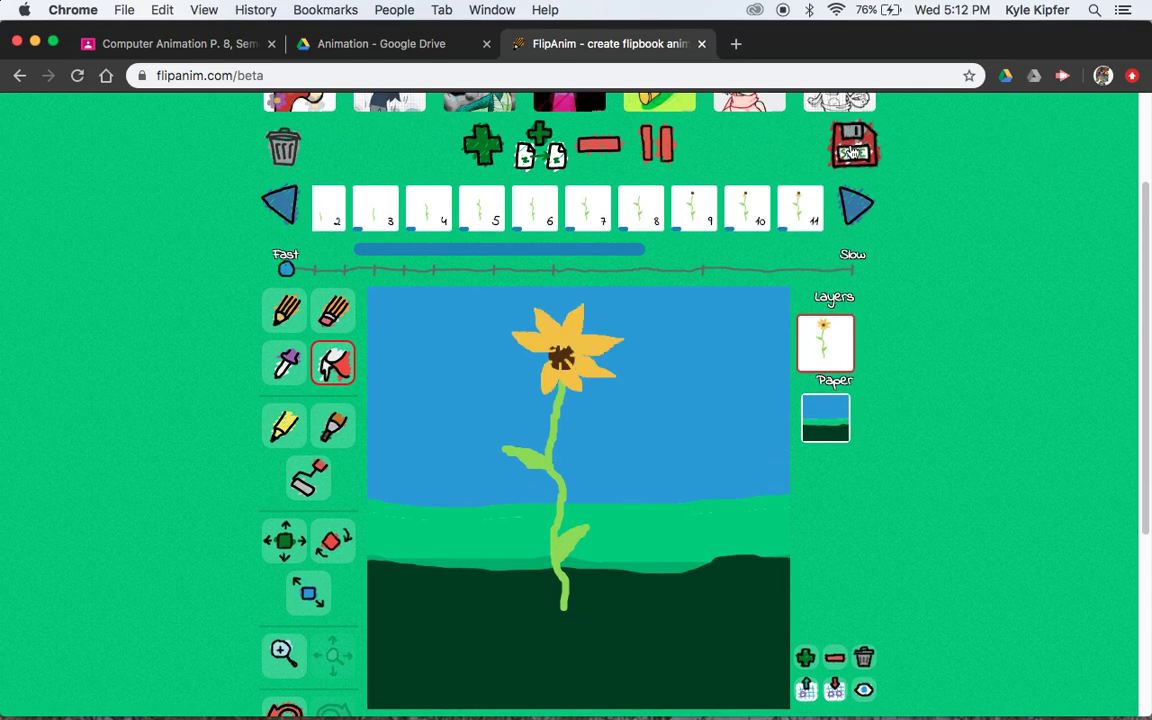
left_click(855, 150)
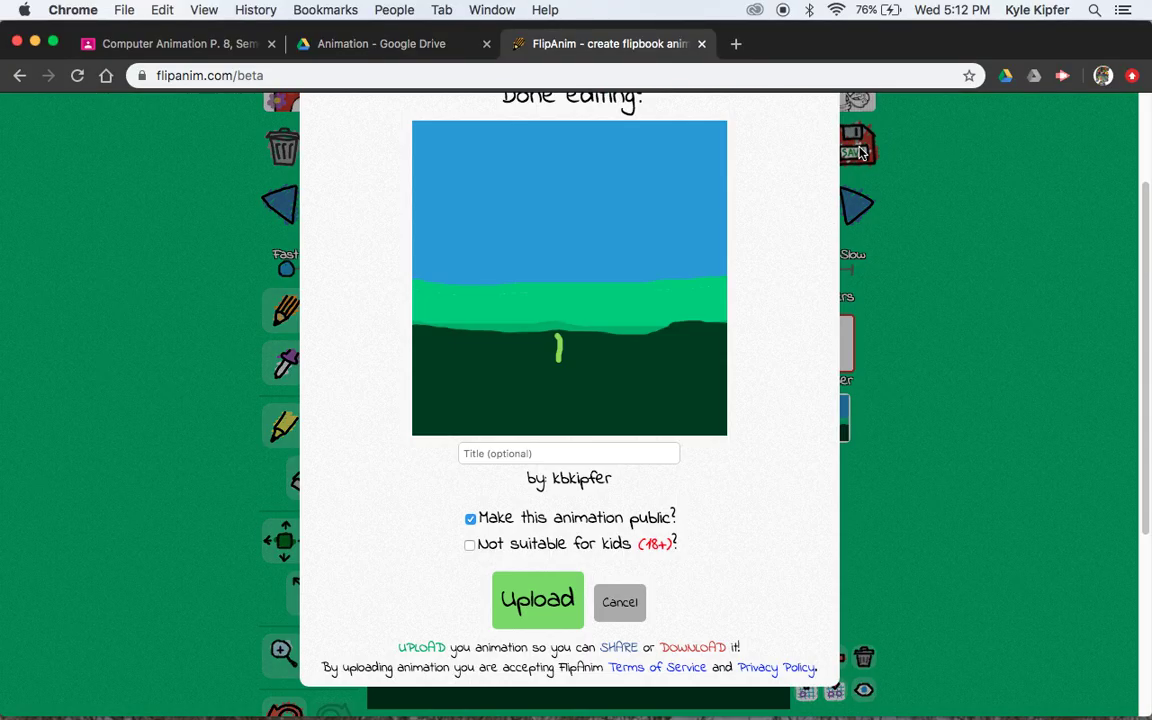
left_click(544, 453)
type("o")
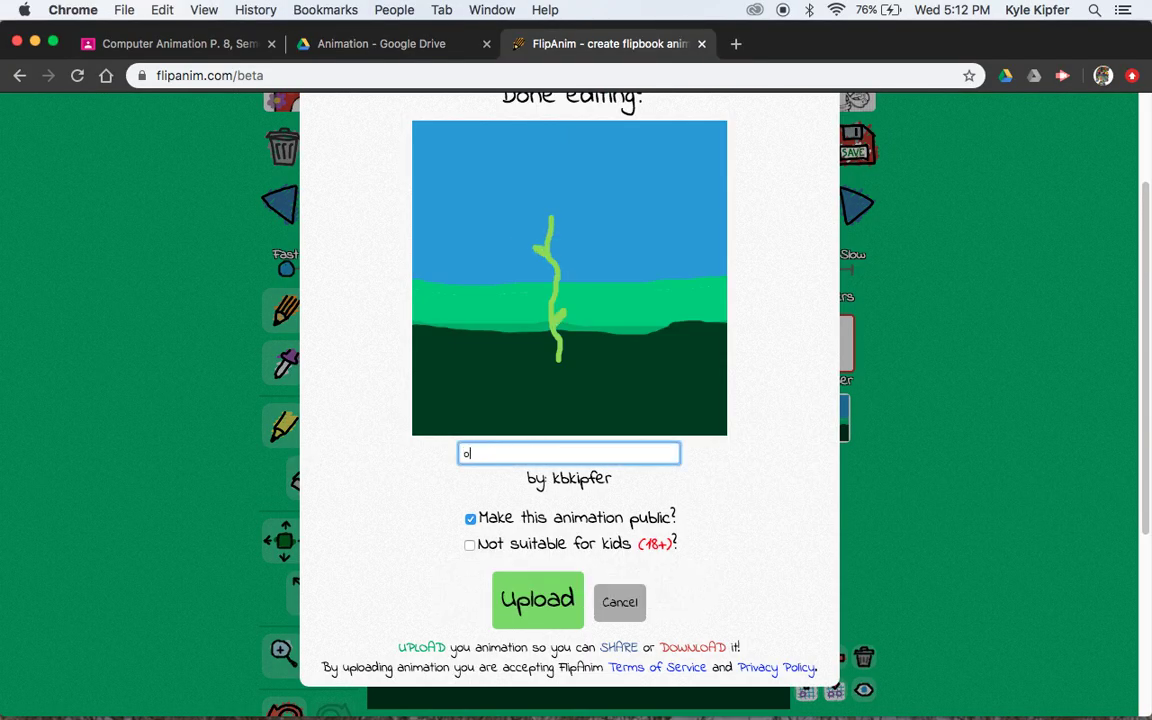
type("kbloomer")
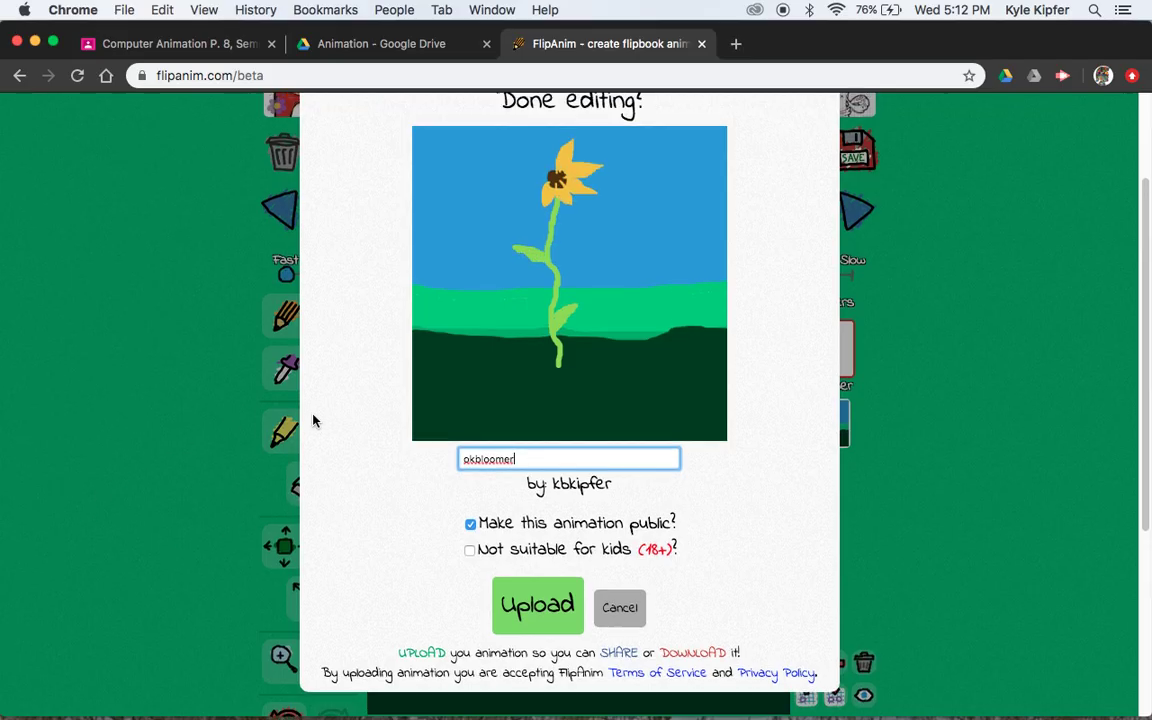
scroll(300, 415, "up", 2)
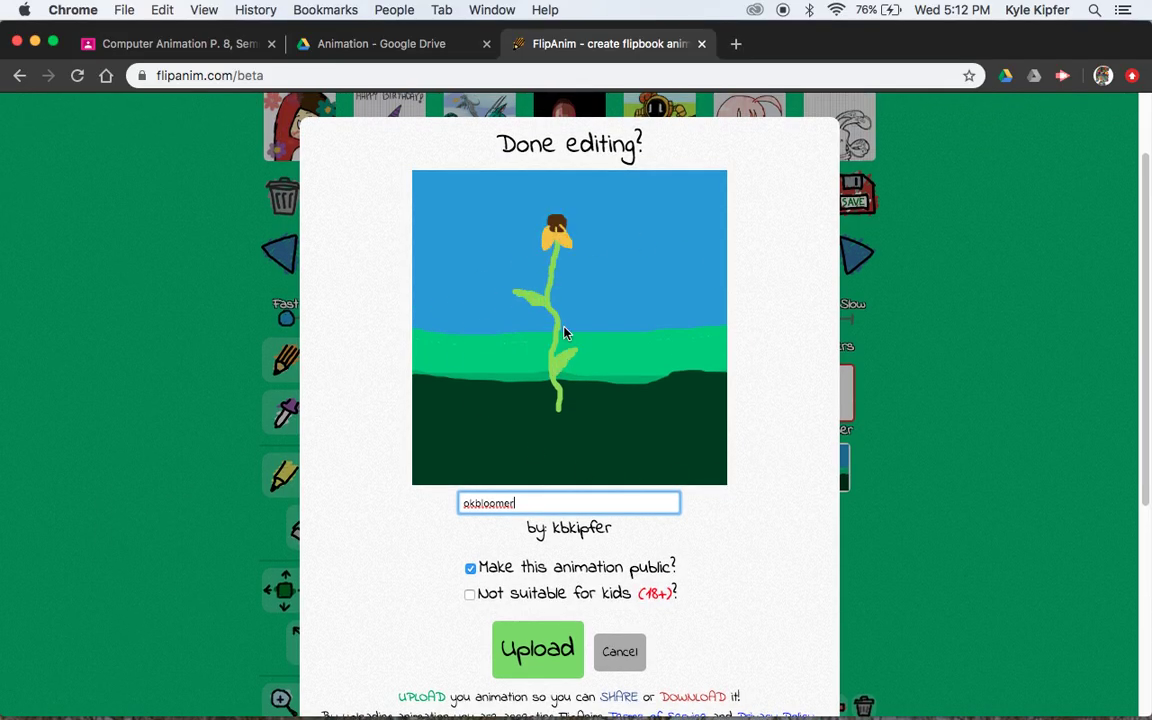
scroll(563, 333, "down", 2)
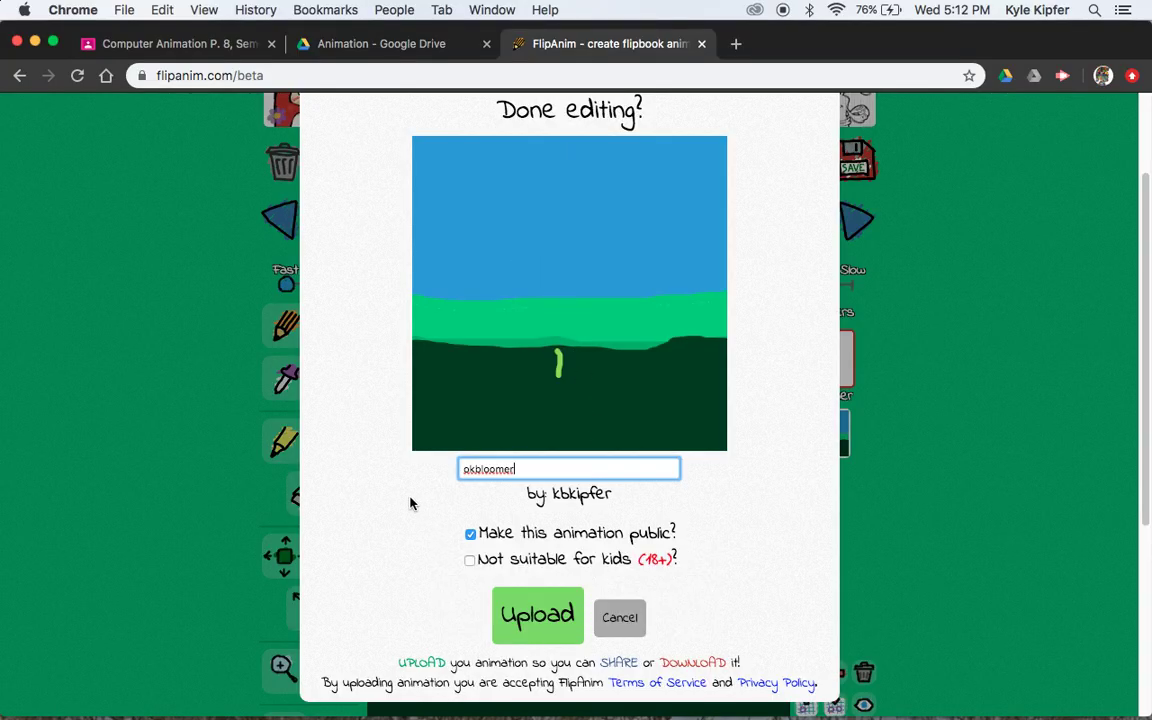
mouse_move(481, 538)
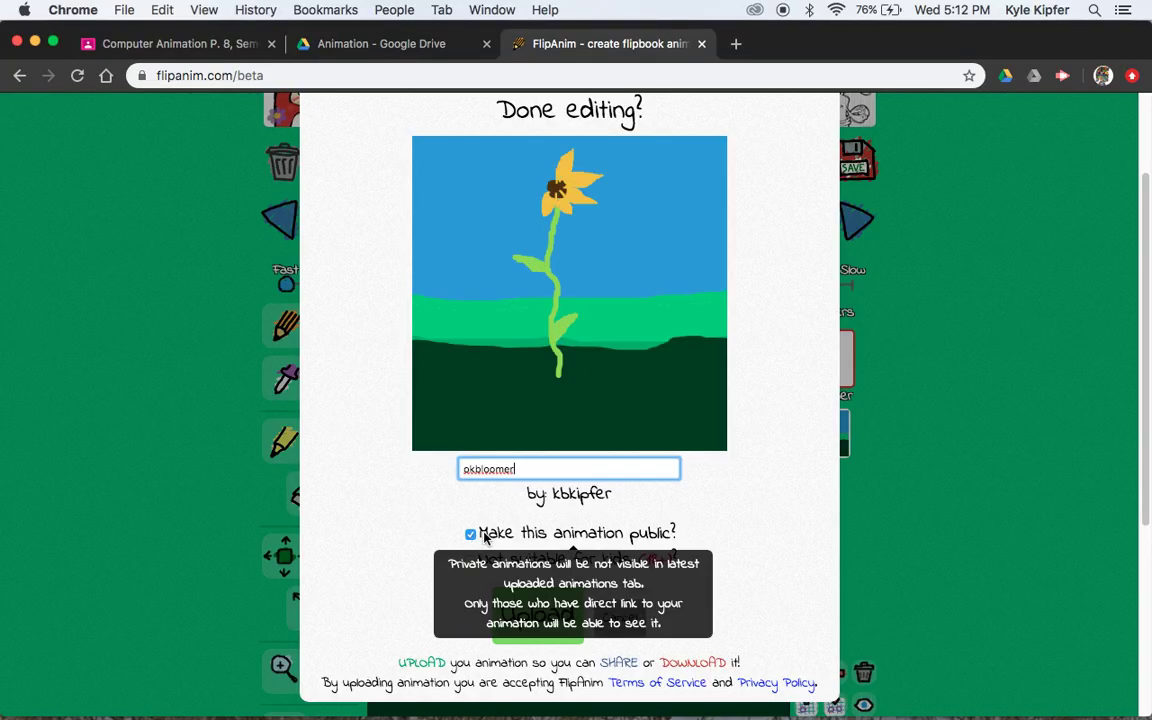
left_click(537, 615)
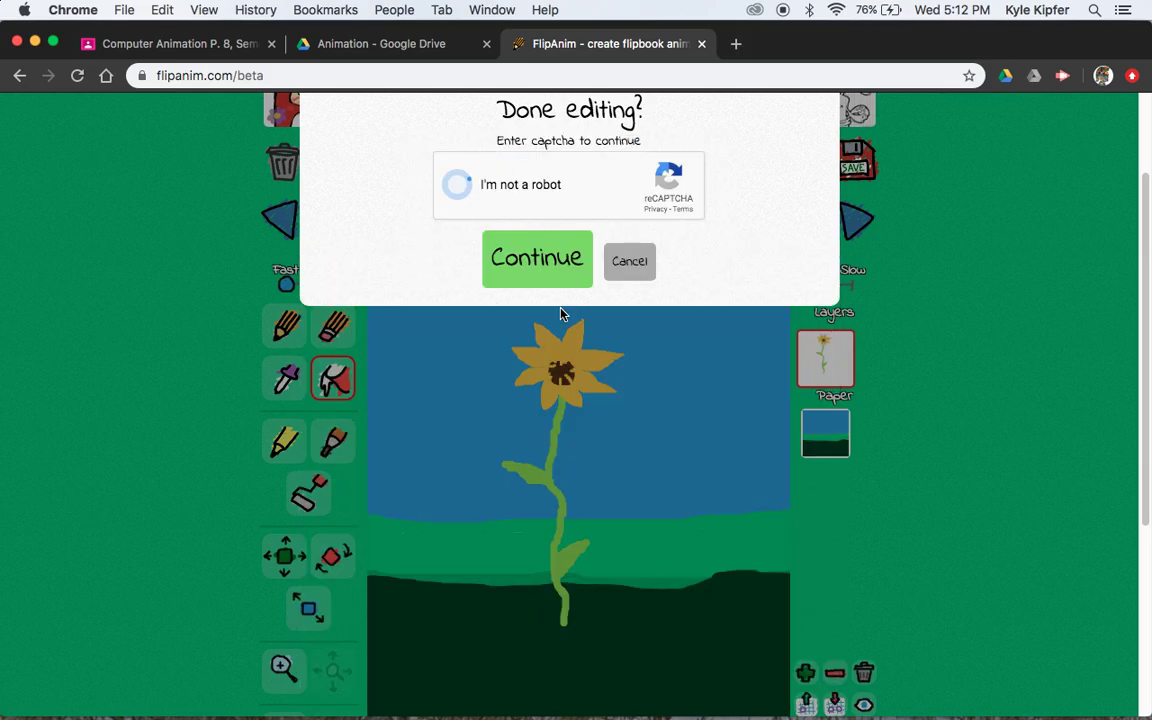
- Pass the captcha to finish uploading, then open the published okbloomer animation as GIF
left_click(539, 262)
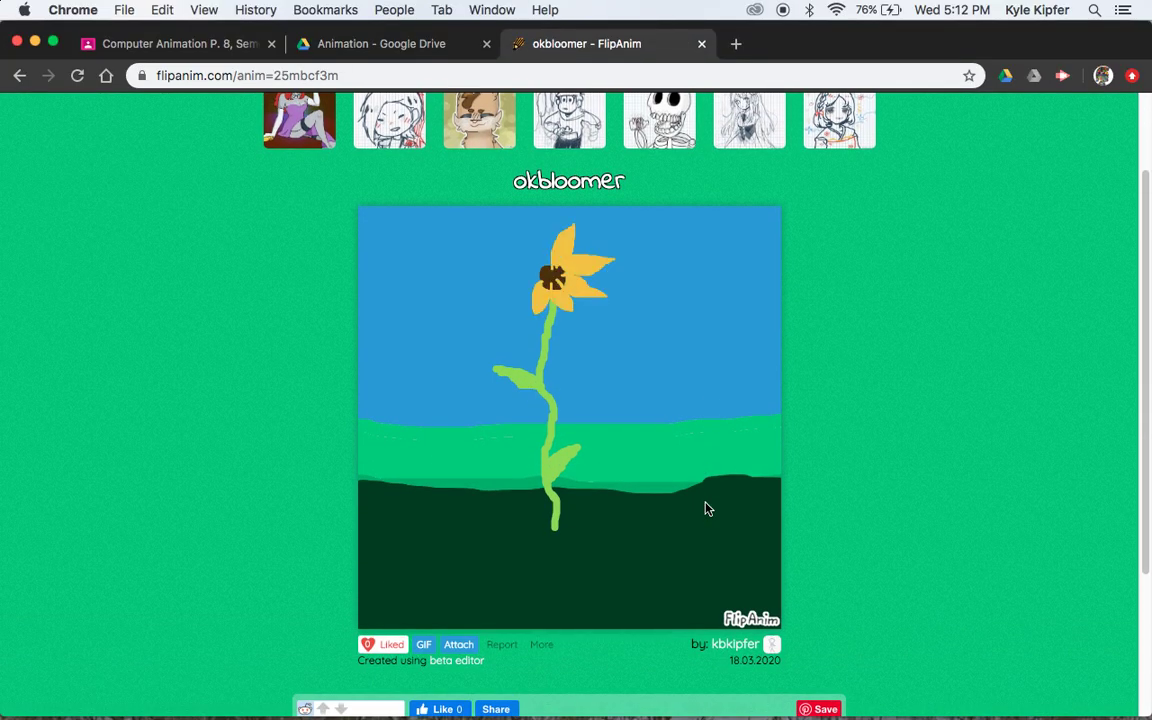
scroll(285, 545, "down", 2)
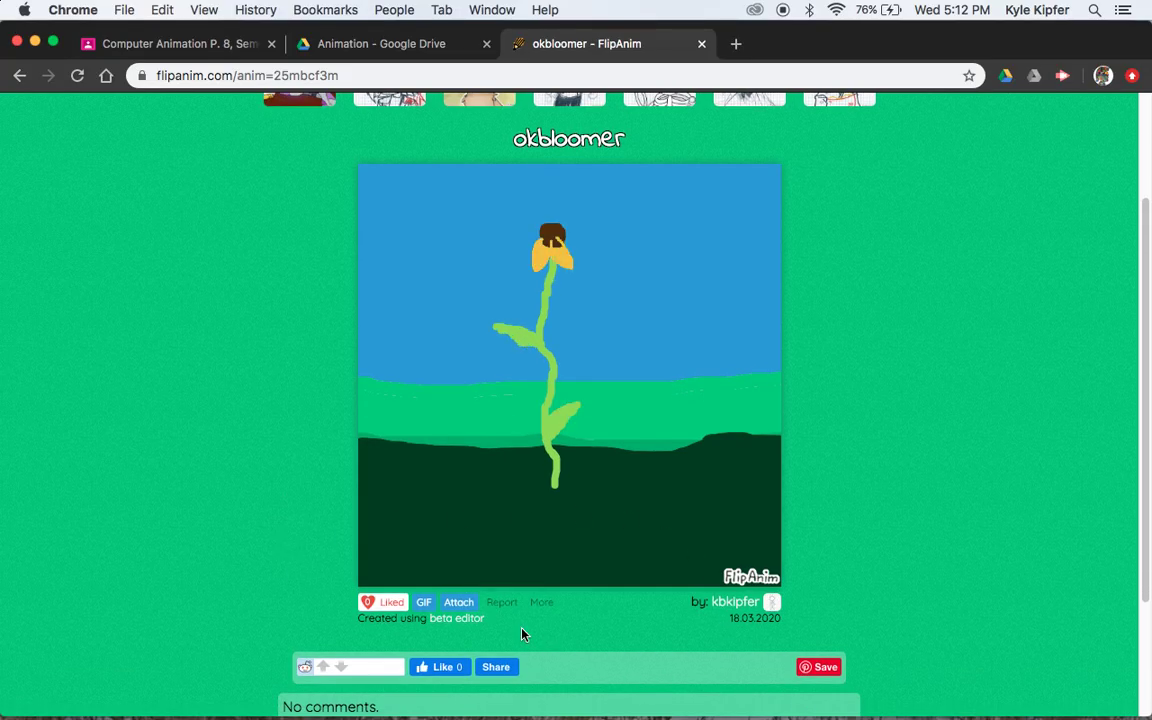
left_click(424, 604)
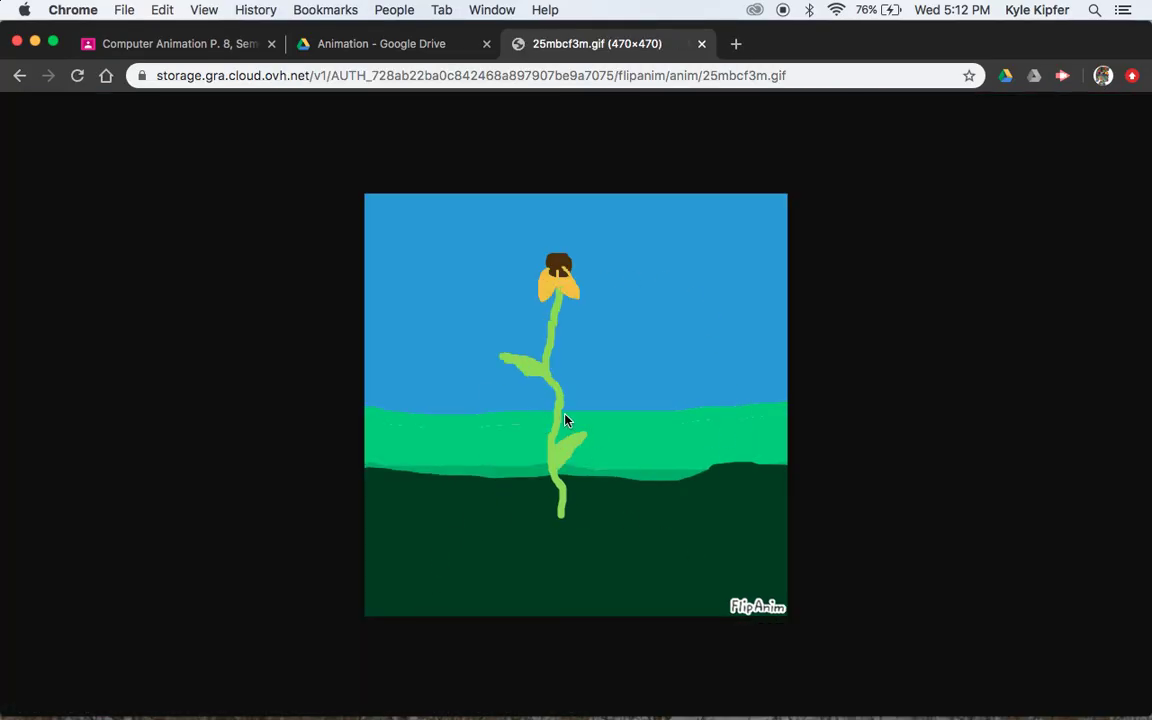
- Bring up the options menu on the 470×470 okbloomer GIF, then dismiss it
right_click(565, 420)
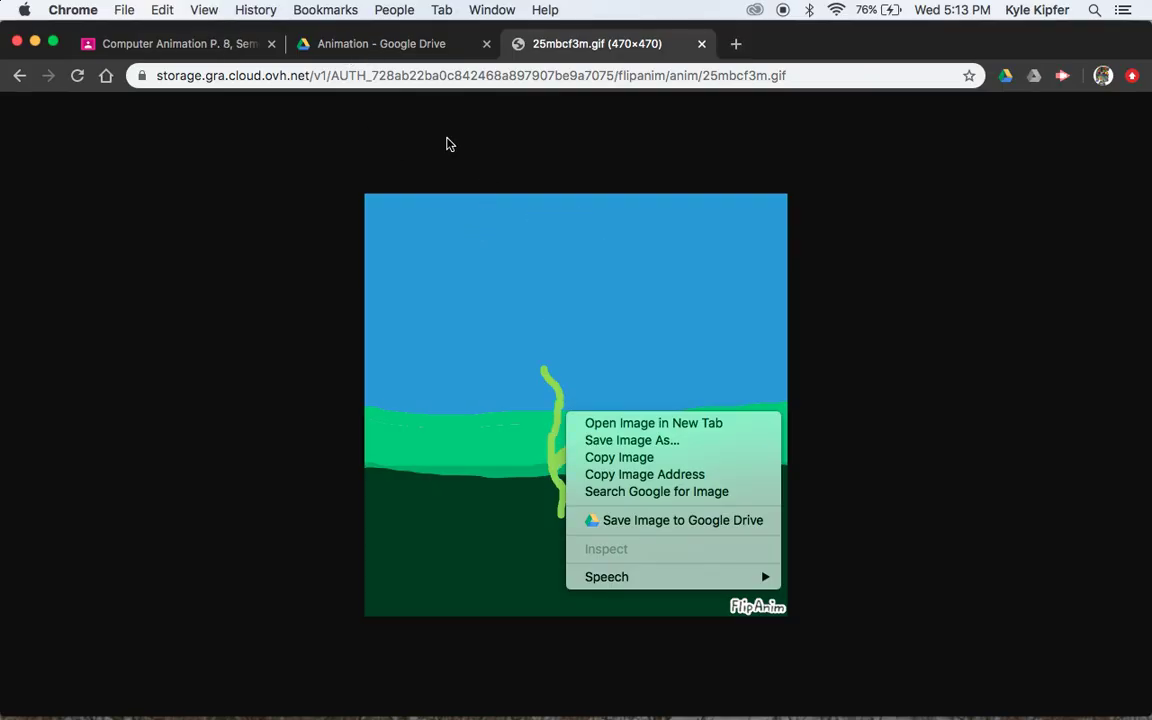
left_click(449, 144)
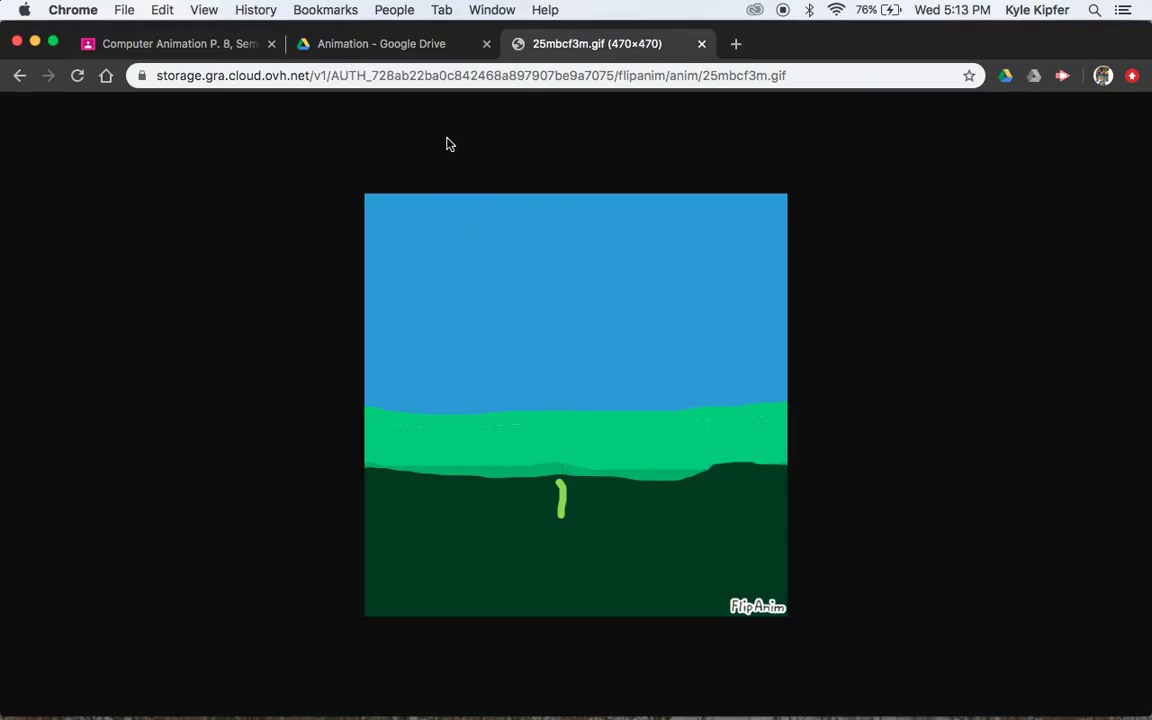